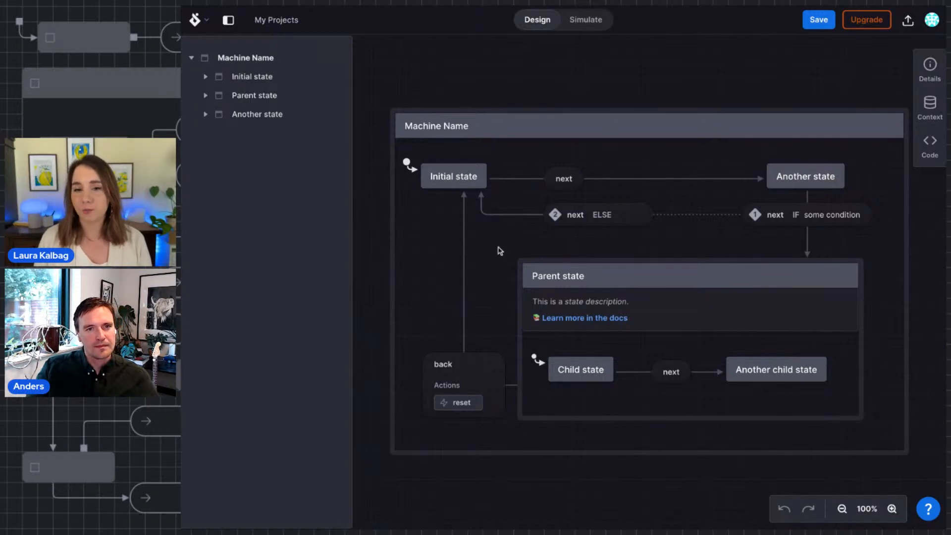
- Examine the example machine's states and the "next", IF/ELSE and "back" transitions connecting them
{"action": "left_click", "coordinate": [451, 183]}
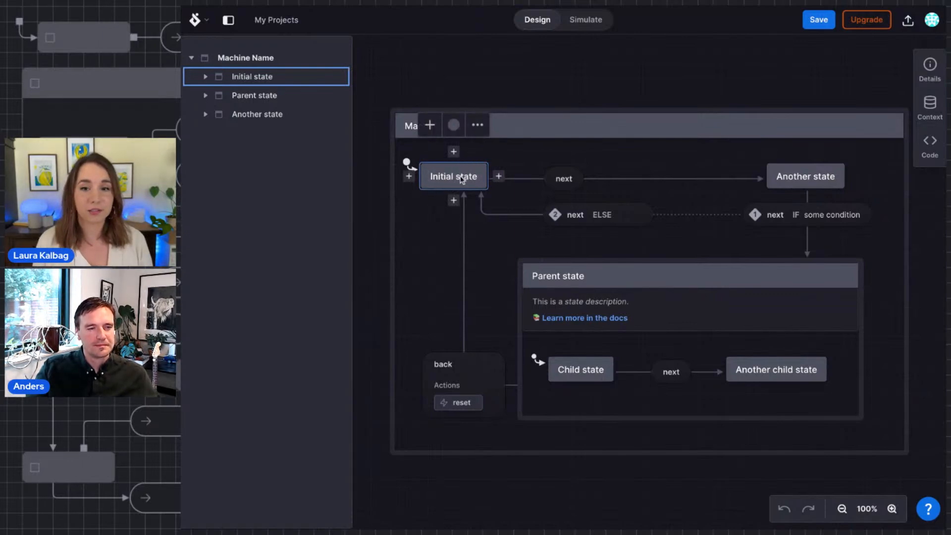
{"action": "left_click", "coordinate": [565, 180]}
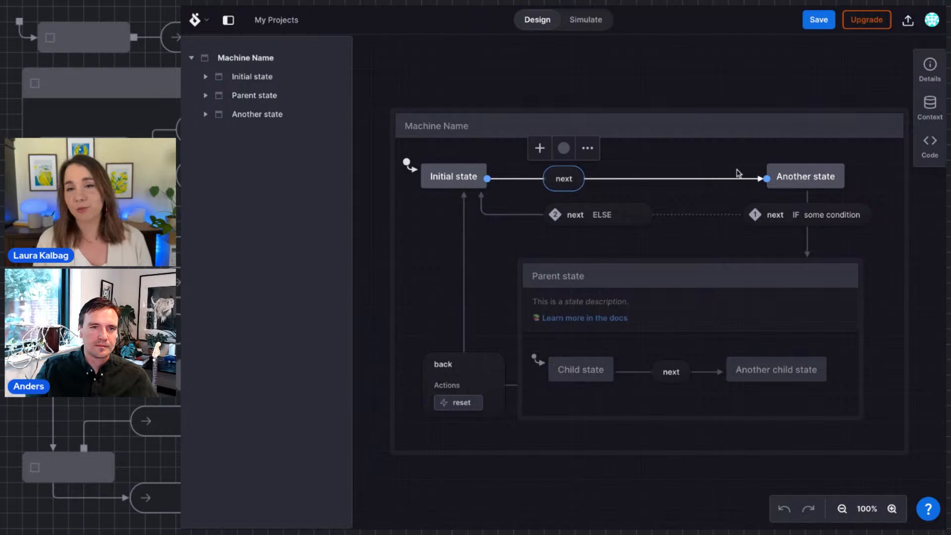
{"action": "left_click", "coordinate": [831, 177]}
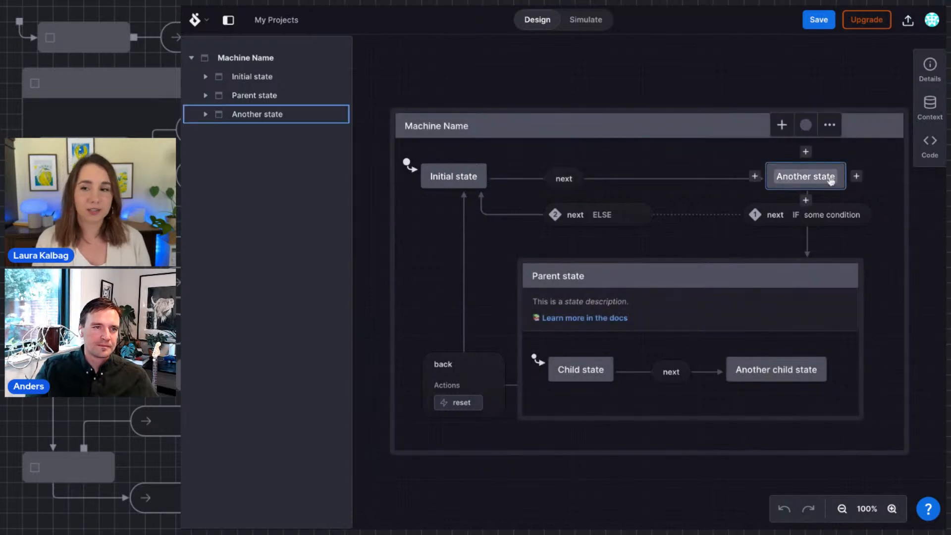
{"action": "left_click", "coordinate": [790, 220]}
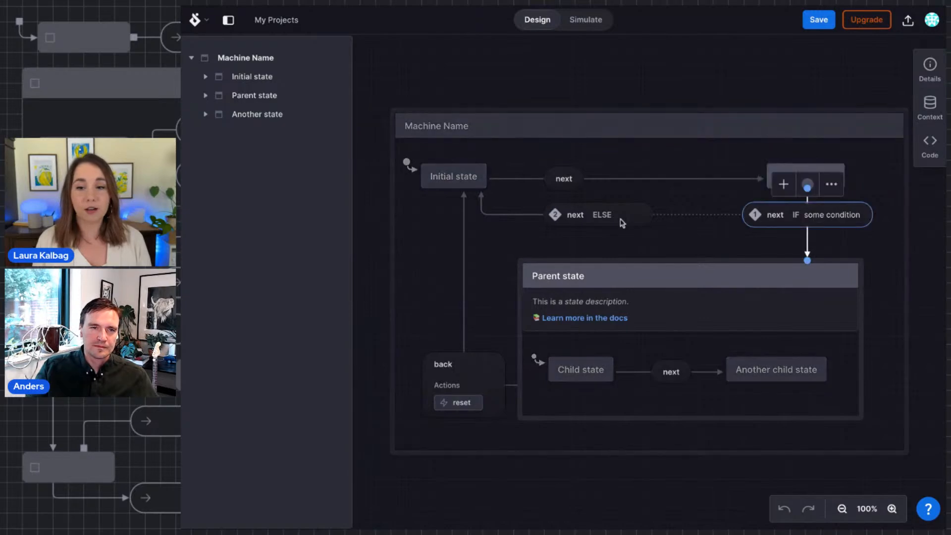
{"action": "left_click", "coordinate": [602, 217]}
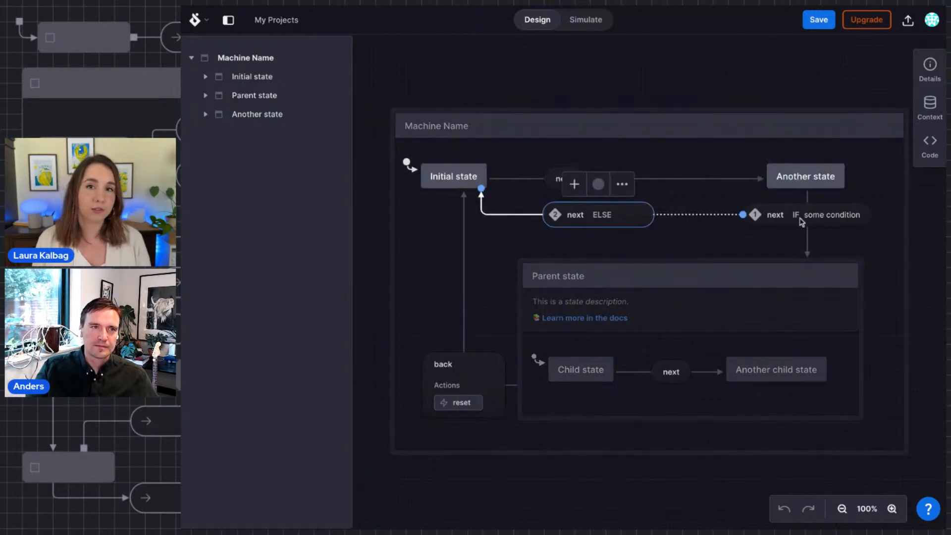
{"action": "left_click", "coordinate": [801, 285]}
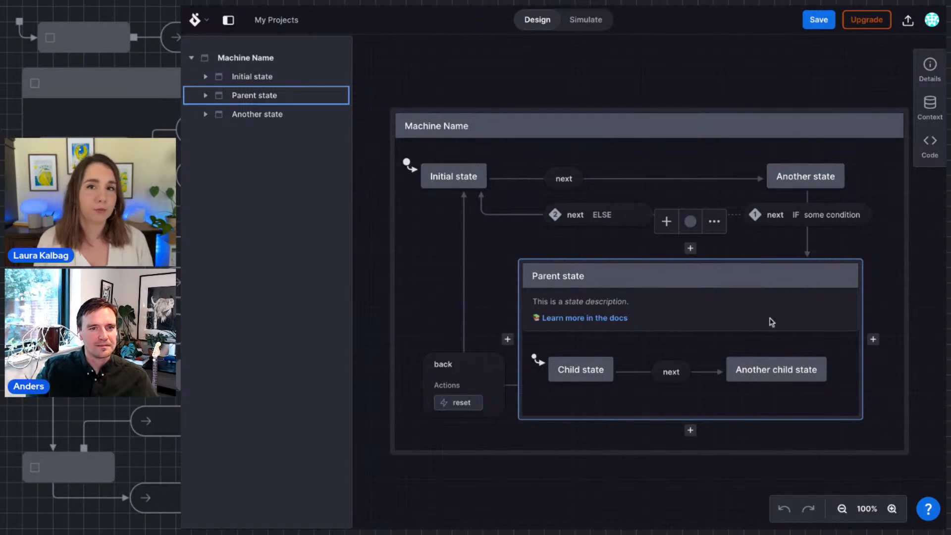
{"action": "left_click", "coordinate": [479, 385]}
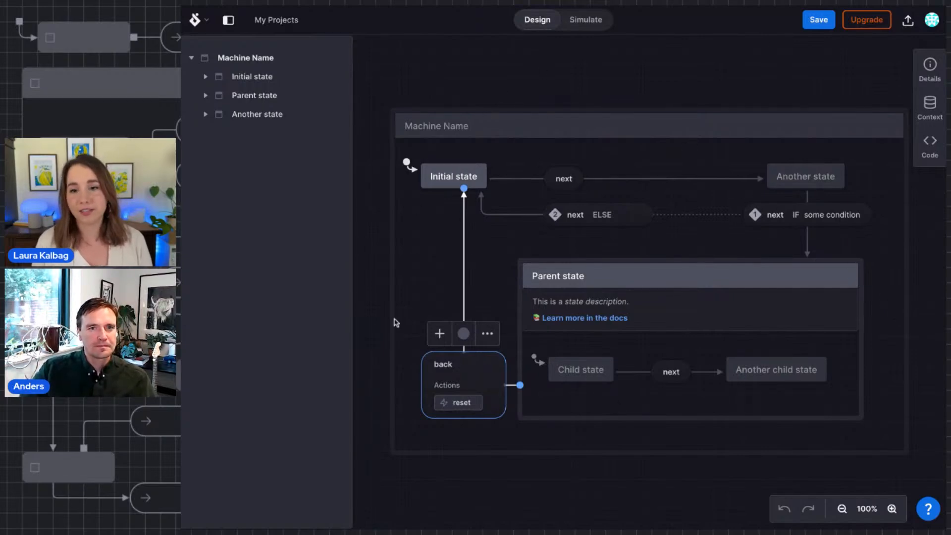
- Move the "back" event so that it lines up directly beneath Initial state
{"action": "left_click_drag", "start_coordinate": [474, 384], "coordinate": [471, 371]}
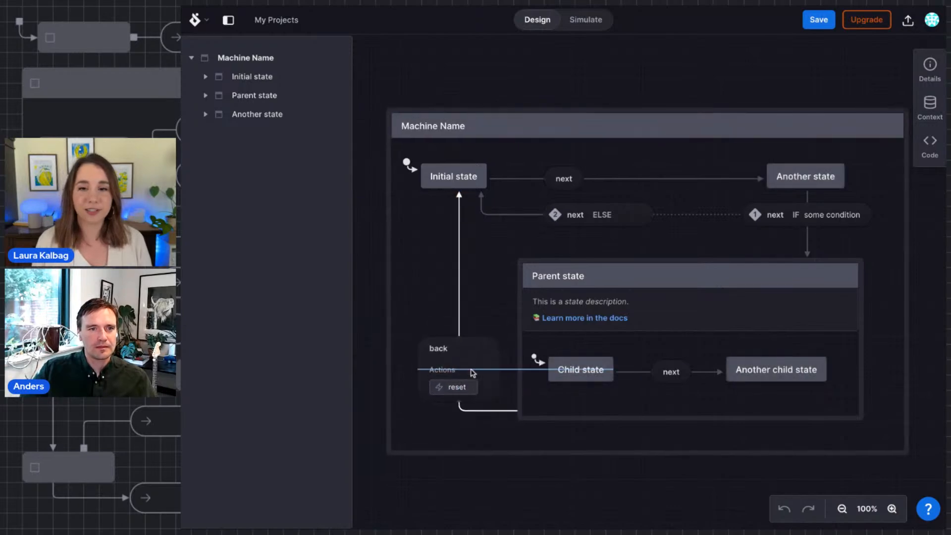
{"action": "left_click_drag", "start_coordinate": [453, 188], "coordinate": [453, 187]}
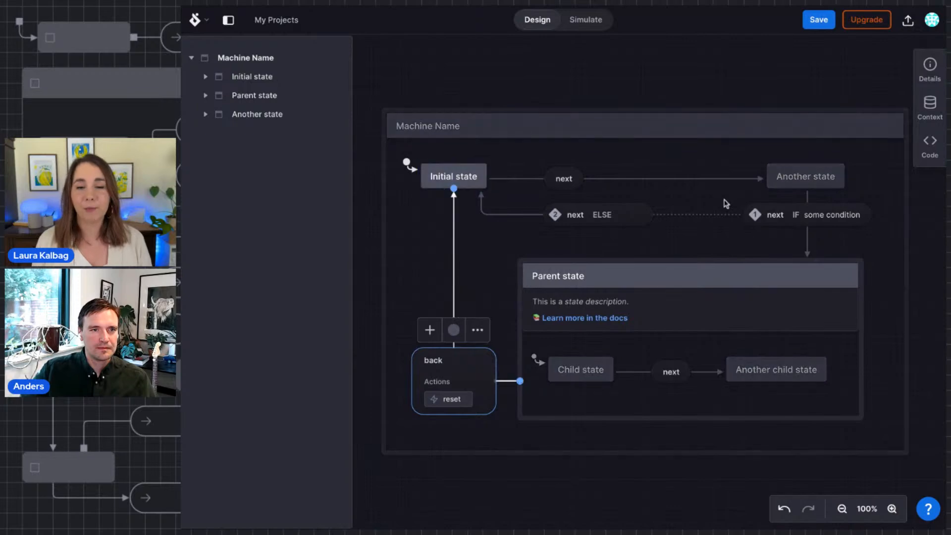
{"action": "left_click", "coordinate": [851, 172]}
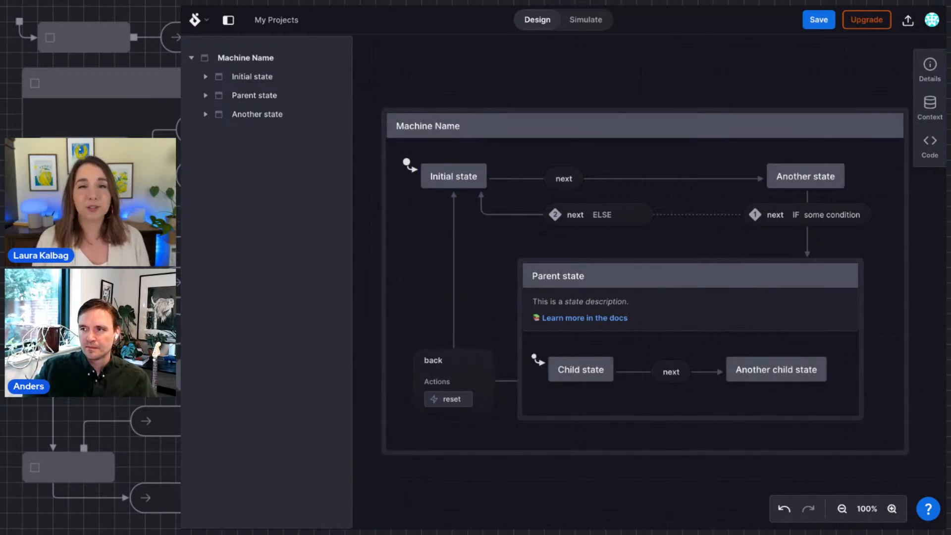
- Delete all states and transitions inside the example machine and rename the machine "Dog walk"
{"action": "left_click_drag", "start_coordinate": [879, 156], "coordinate": [424, 422]}
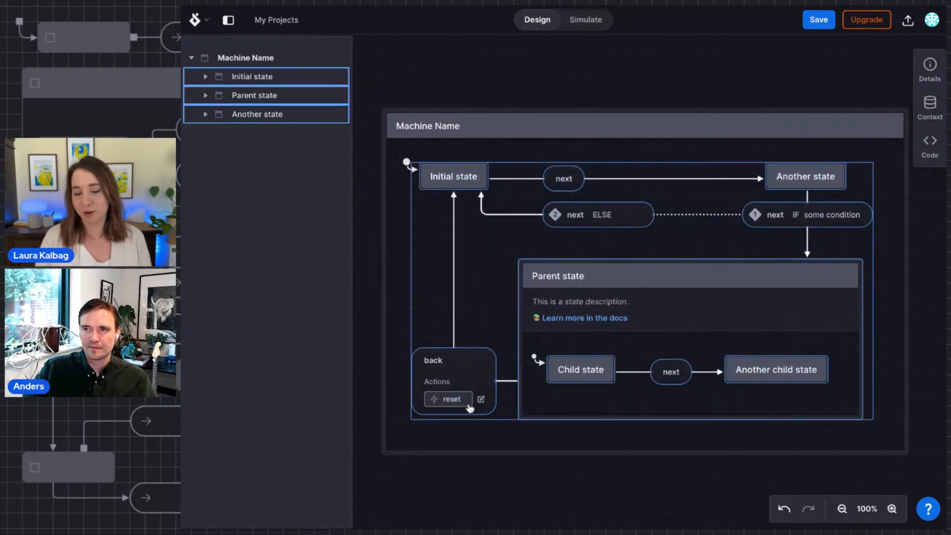
{"action": "key", "text": "Delete"}
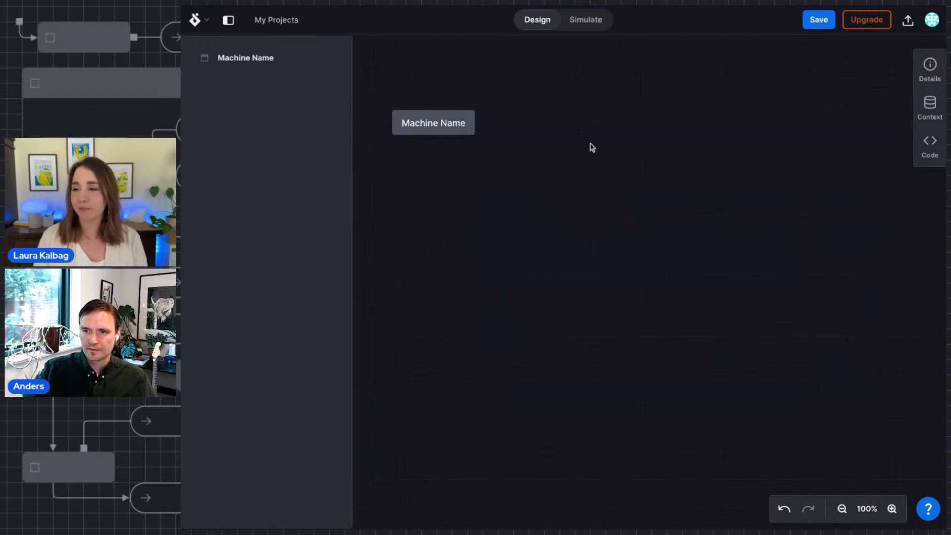
{"action": "left_click", "coordinate": [437, 130]}
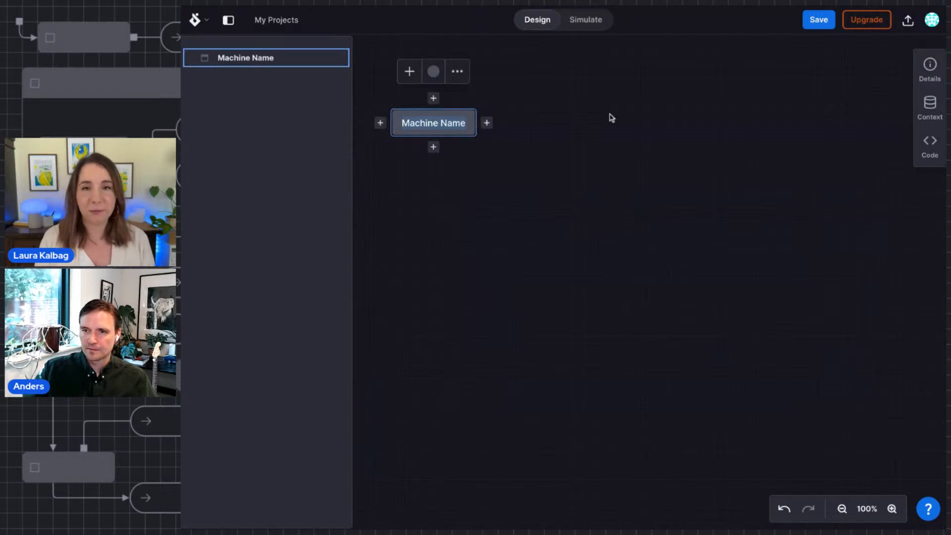
{"action": "key", "text": "Return"}
{"action": "type", "text": "Dog walk"}
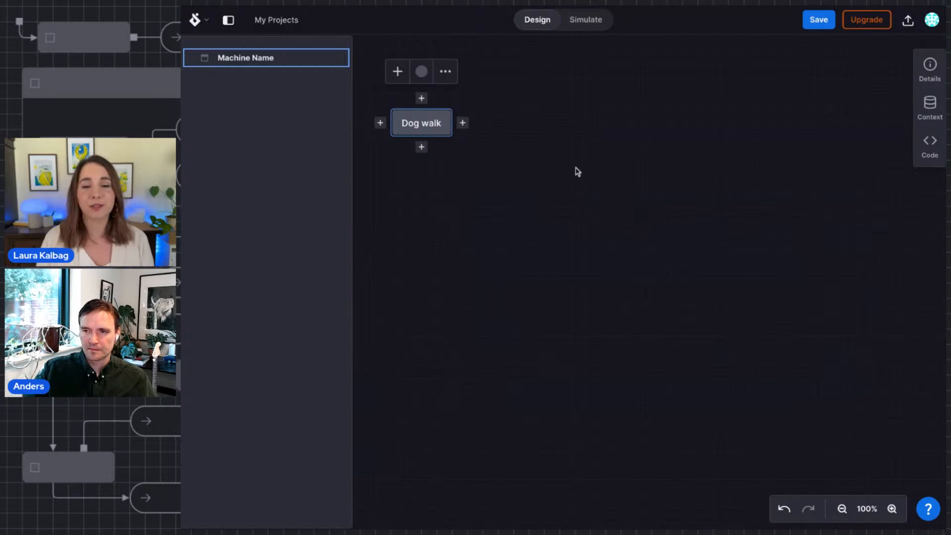
{"action": "left_click", "coordinate": [575, 170]}
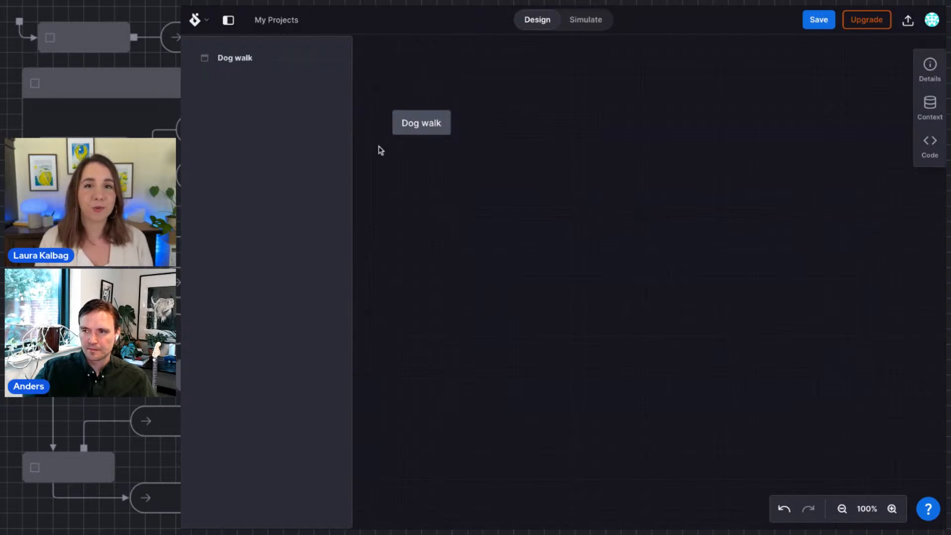
- Add a child state inside the Dog walk machine and name it "Walking"
{"action": "left_click", "coordinate": [438, 131]}
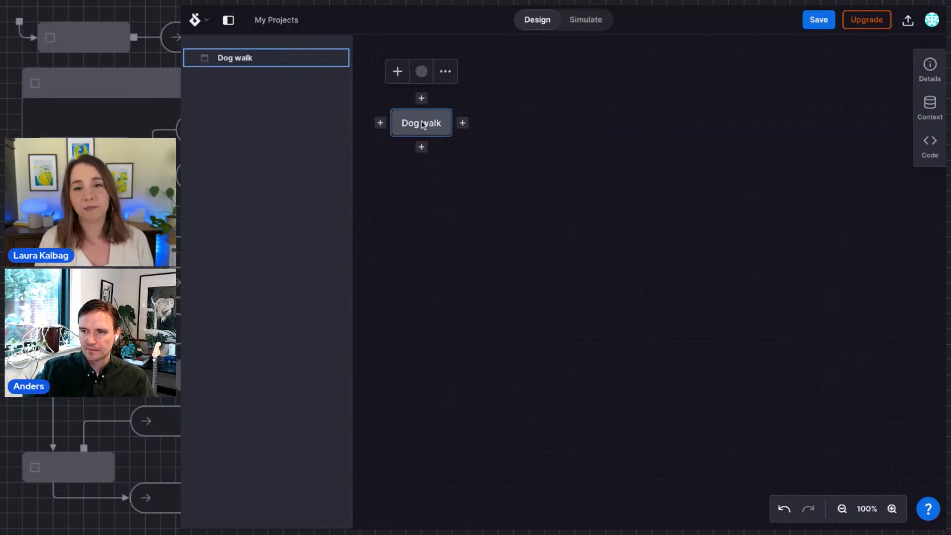
{"action": "left_click", "coordinate": [397, 74]}
{"action": "left_click", "coordinate": [363, 99]}
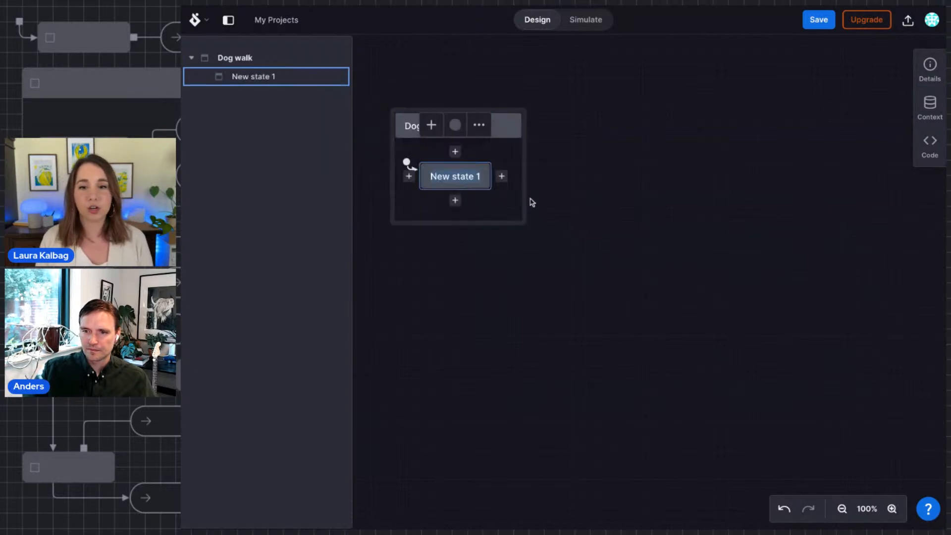
{"action": "left_click", "coordinate": [511, 210]}
{"action": "double_click", "coordinate": [470, 185]}
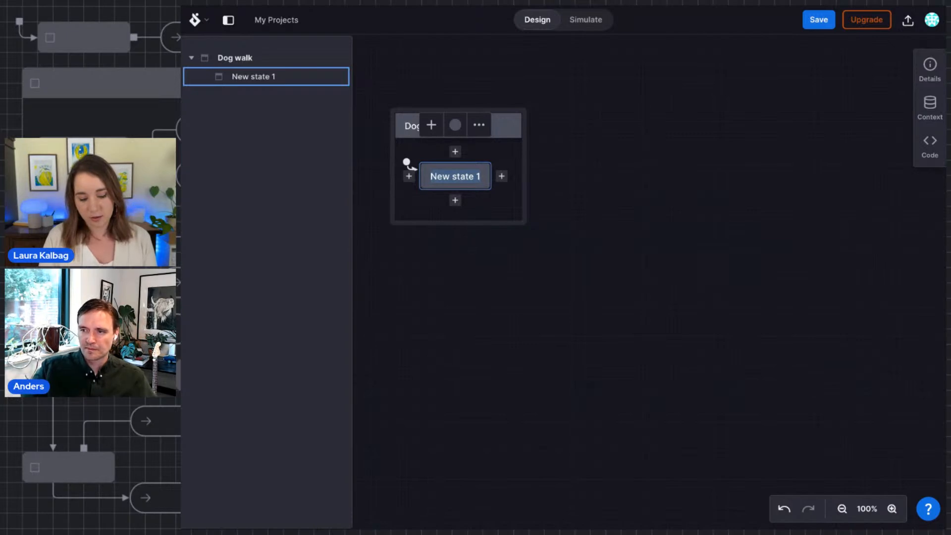
{"action": "type", "text": "Walking"}
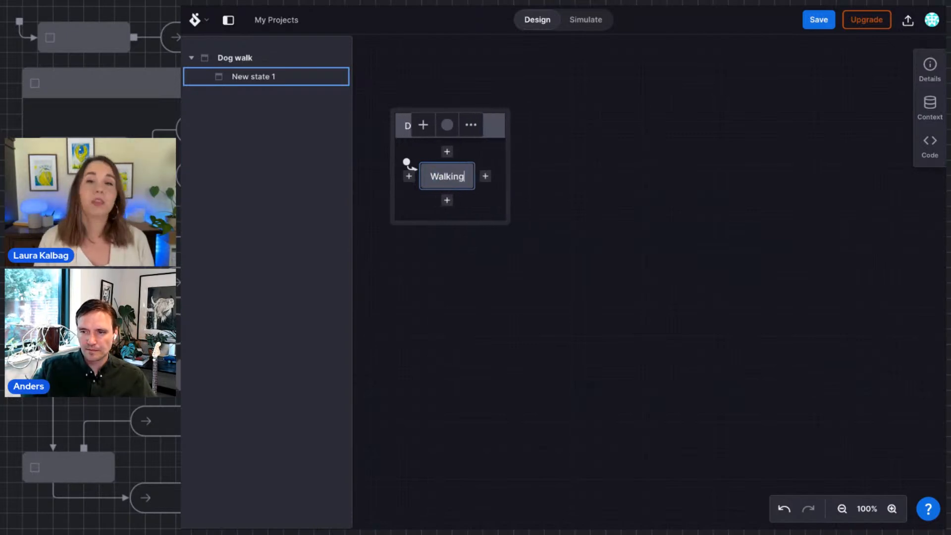
{"action": "left_click", "coordinate": [477, 214]}
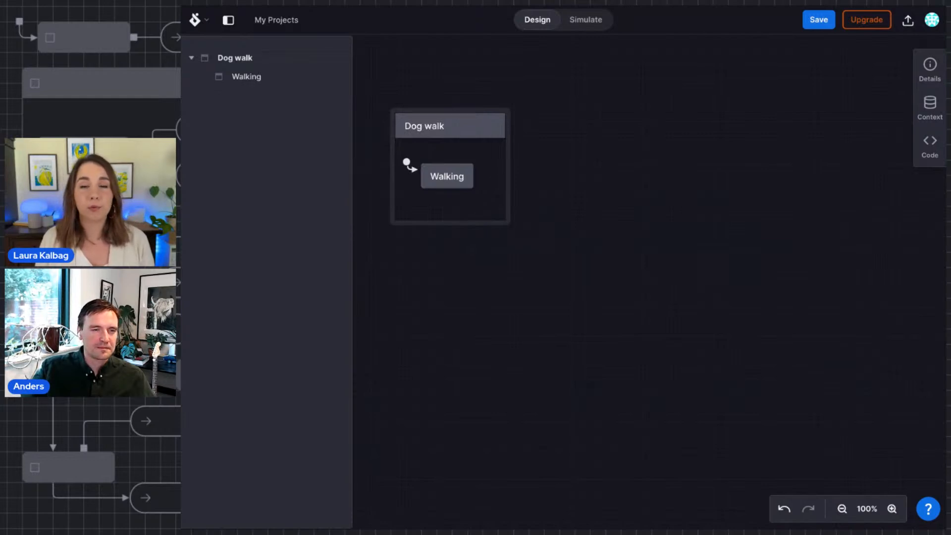
- Add a second state below and to the right of Walking and name it "Waiting"
{"action": "double_click", "coordinate": [494, 211]}
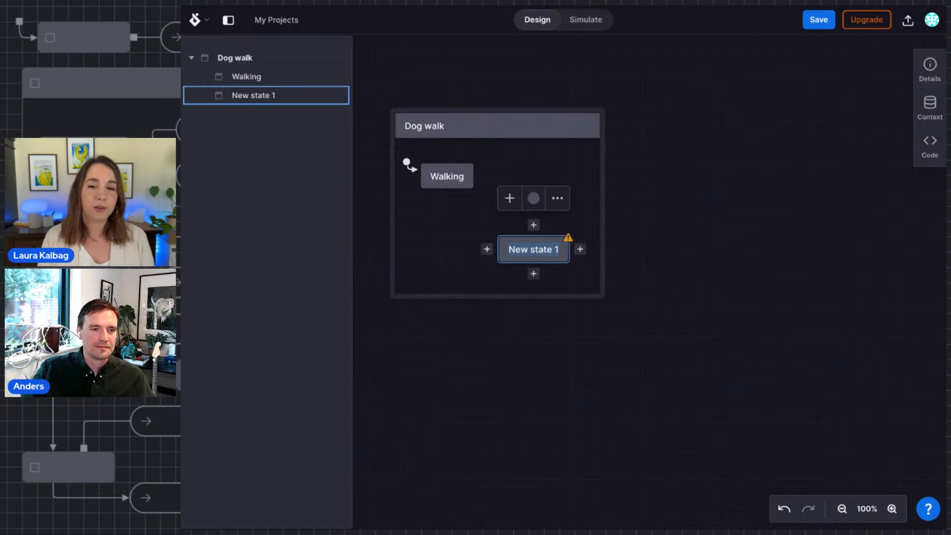
{"action": "type", "text": "Waiting"}
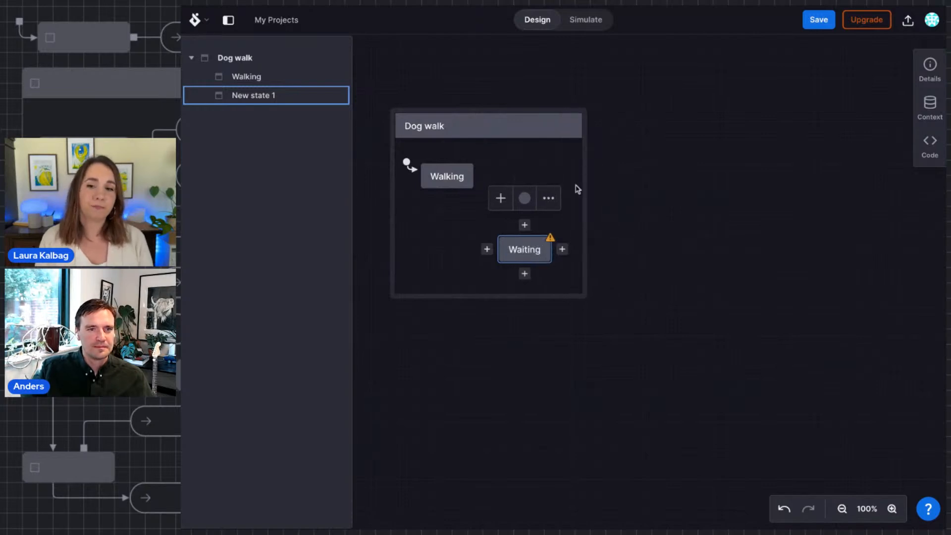
{"action": "left_click", "coordinate": [535, 166]}
- Create a transition from Waiting to Walking and position its event above the Waiting state
{"action": "mouse_move", "coordinate": [552, 245]}
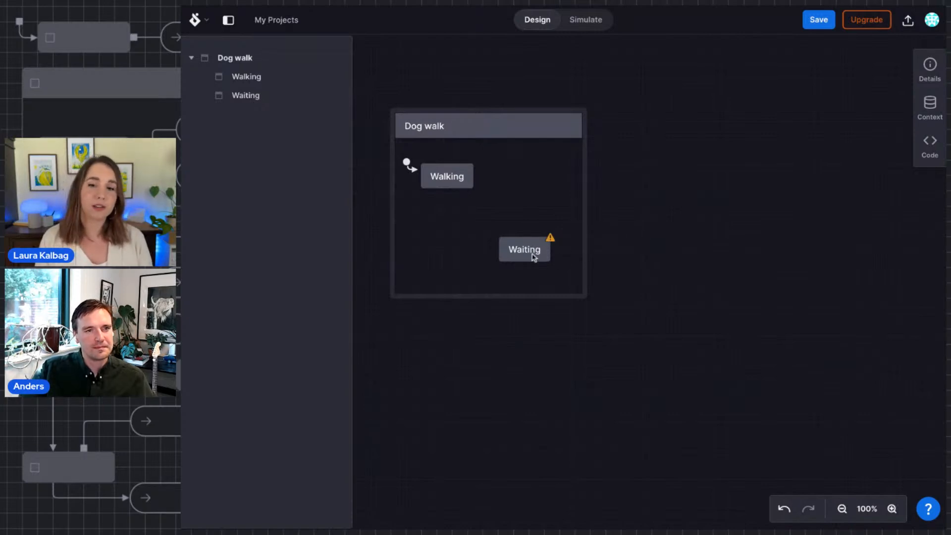
{"action": "left_click", "coordinate": [507, 252]}
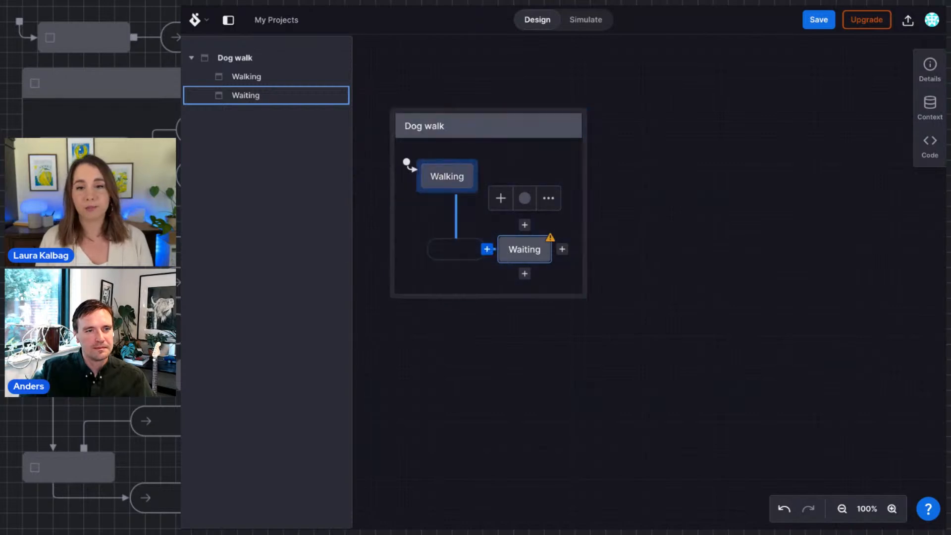
{"action": "left_click", "coordinate": [487, 249]}
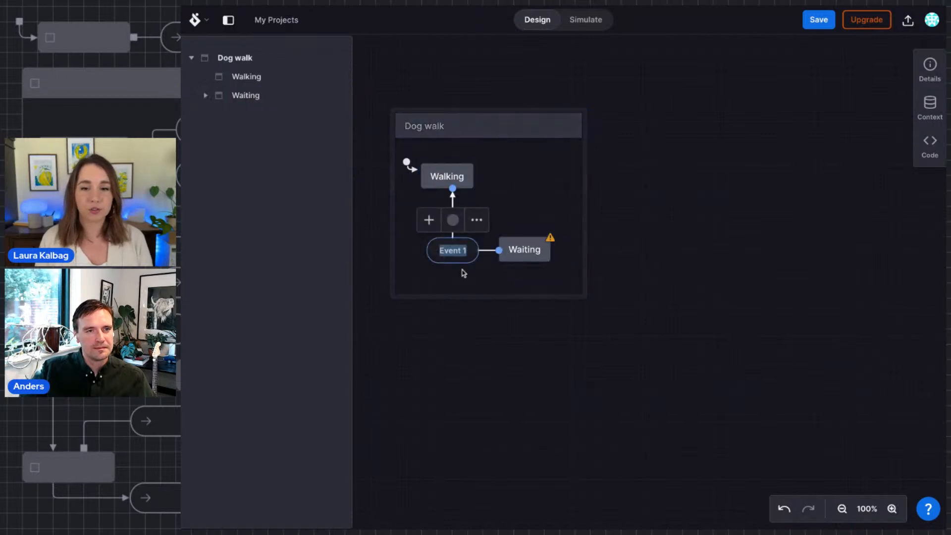
{"action": "left_click", "coordinate": [456, 255]}
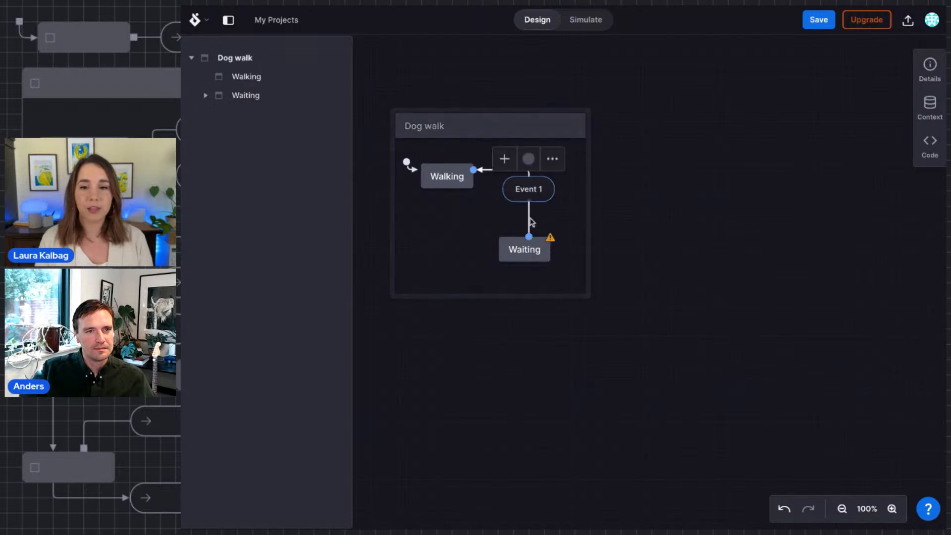
{"action": "left_click", "coordinate": [526, 253]}
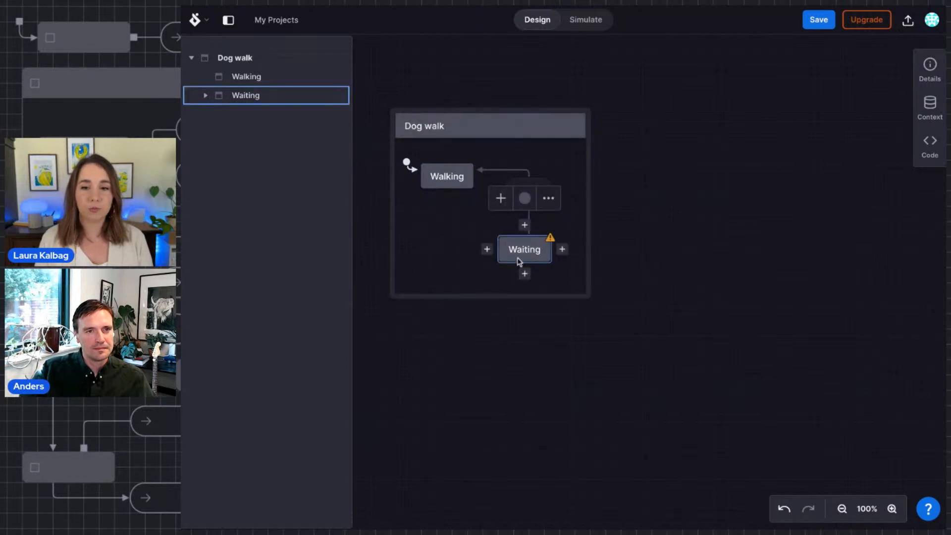
- Rename the event on the transition from Waiting to Walking as "Start walk"
{"action": "left_click", "coordinate": [545, 164]}
{"action": "double_click", "coordinate": [535, 193]}
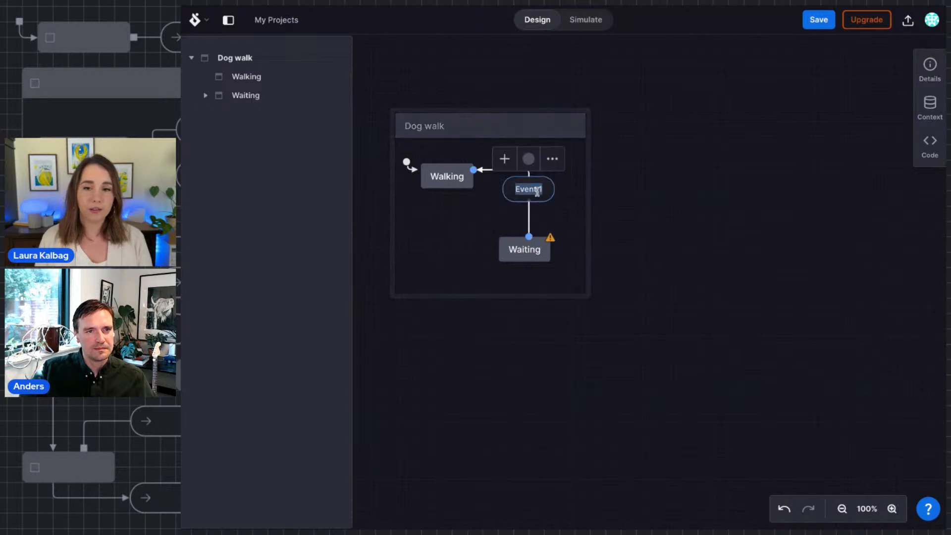
{"action": "type", "text": "Start walk"}
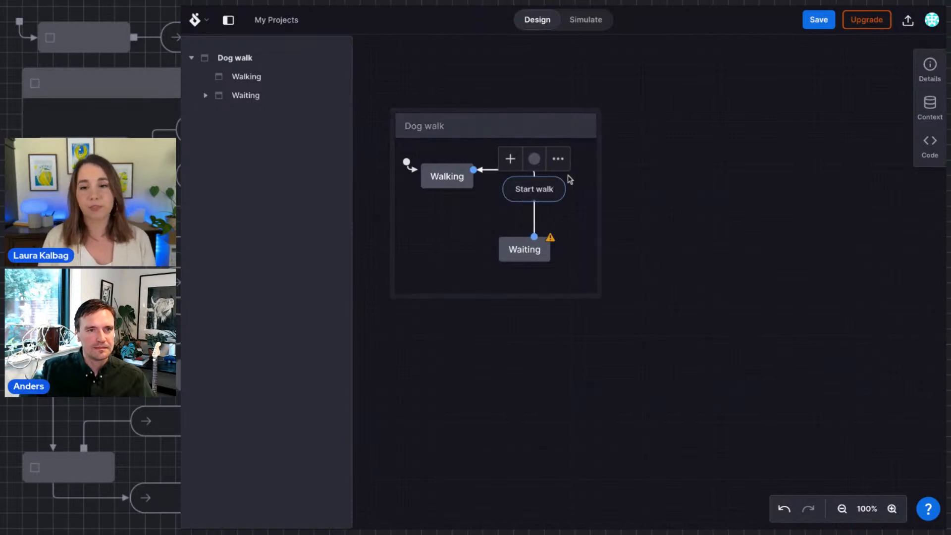
{"action": "left_click", "coordinate": [465, 216]}
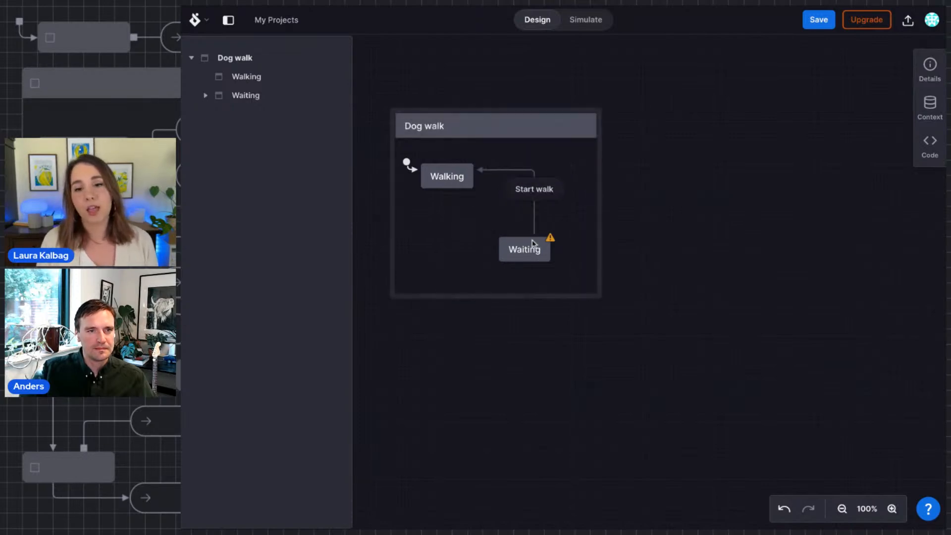
- Move the Waiting state slightly to the right so that it lines up beneath the Start walk event
{"action": "left_click", "coordinate": [529, 254]}
{"action": "mouse_move", "coordinate": [563, 244]}
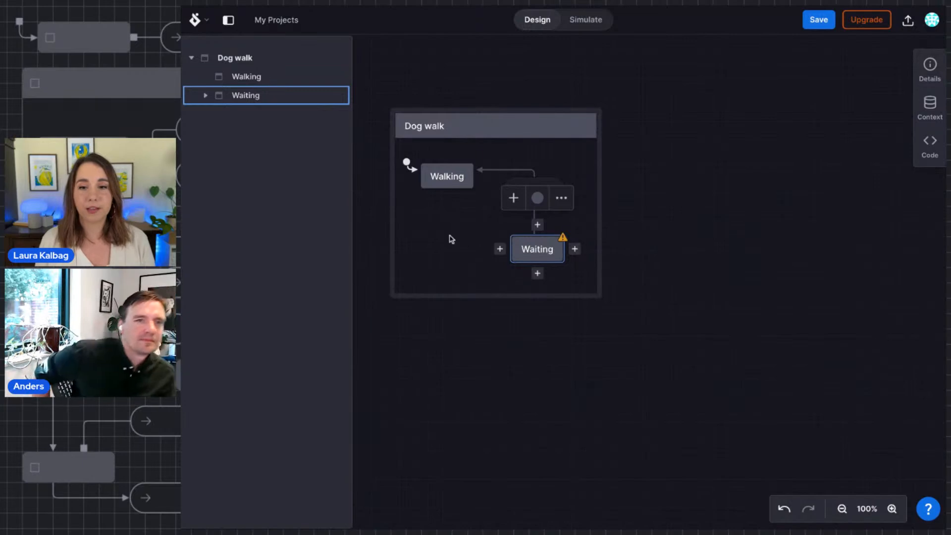
{"action": "left_click", "coordinate": [478, 218]}
{"action": "left_click", "coordinate": [433, 183]}
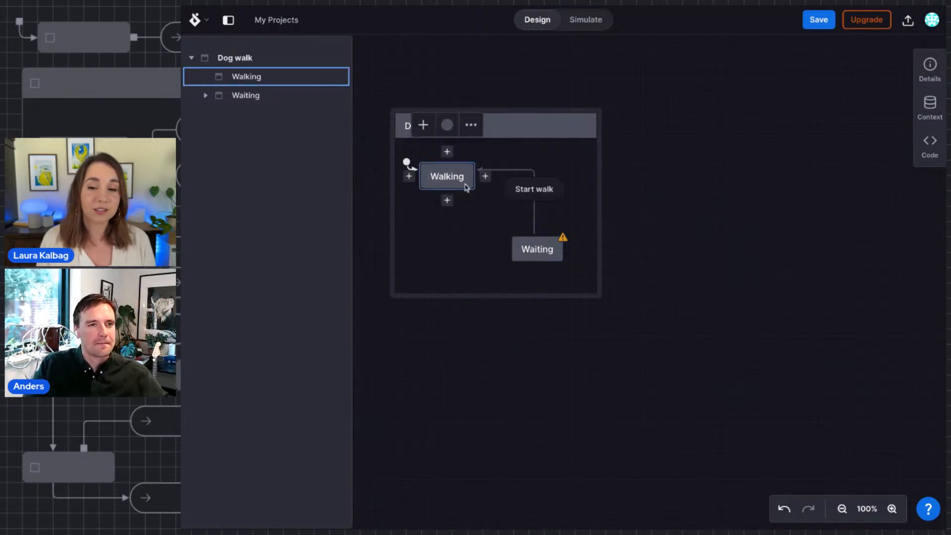
{"action": "left_click", "coordinate": [551, 257]}
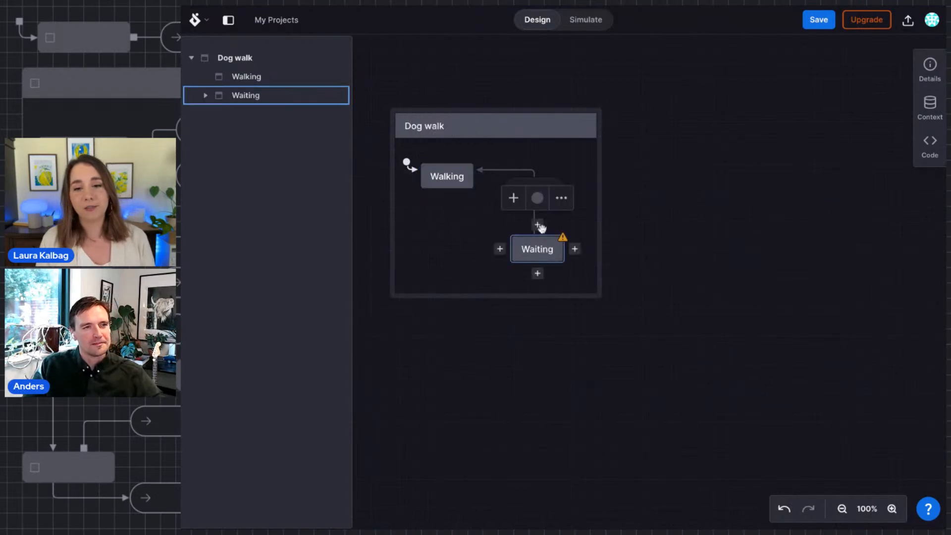
{"action": "left_click", "coordinate": [492, 254]}
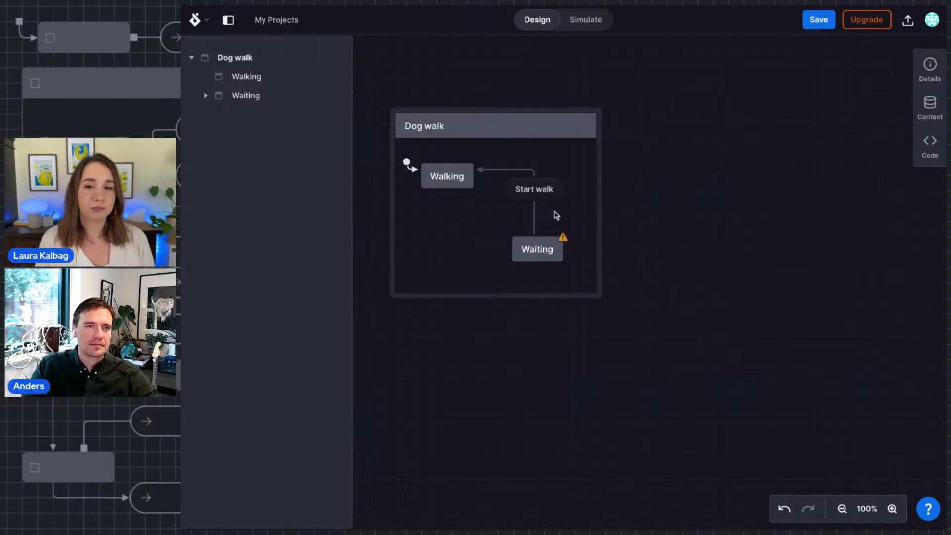
{"action": "left_click", "coordinate": [542, 198]}
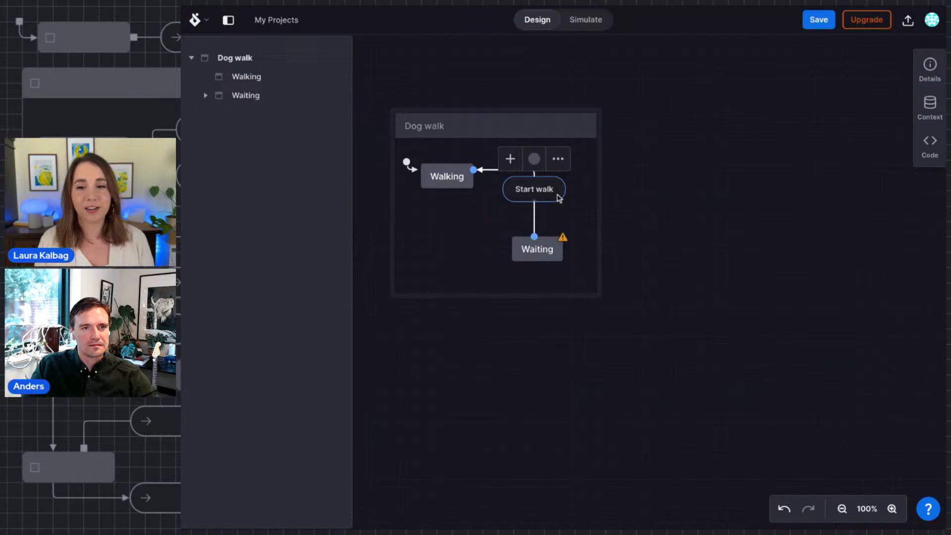
- Reverse the Start walk transition to run from Walking to Waiting, and line up Walking, the event and Waiting in a horizontal row
{"action": "left_click", "coordinate": [566, 168]}
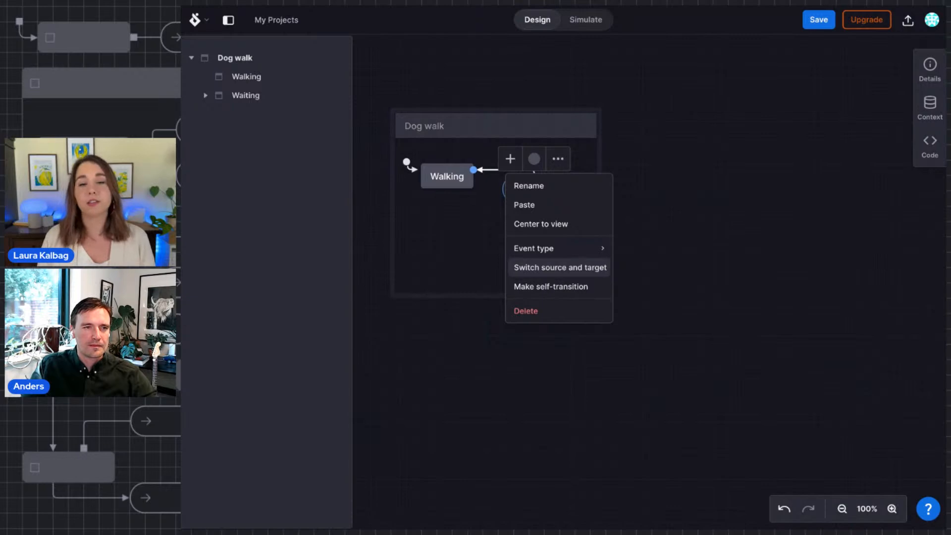
{"action": "left_click", "coordinate": [544, 267]}
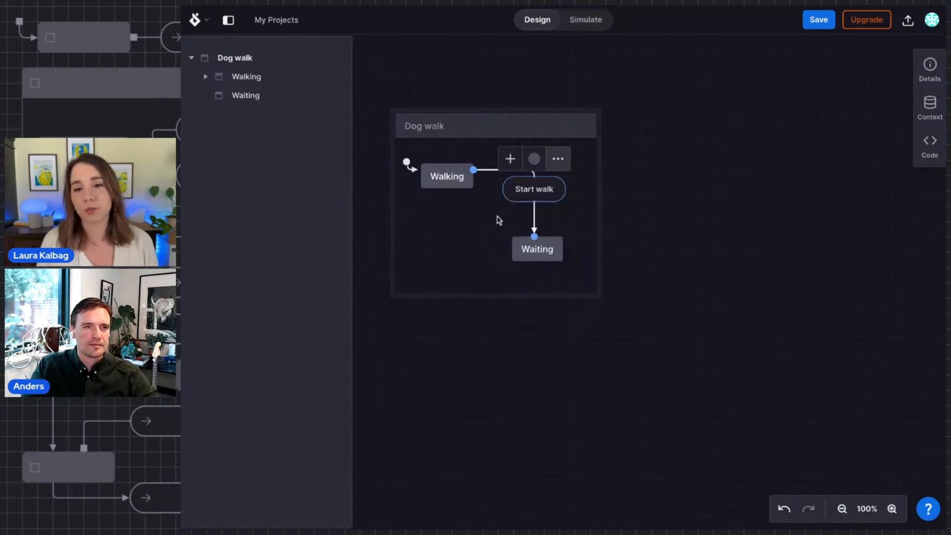
{"action": "left_click", "coordinate": [545, 252]}
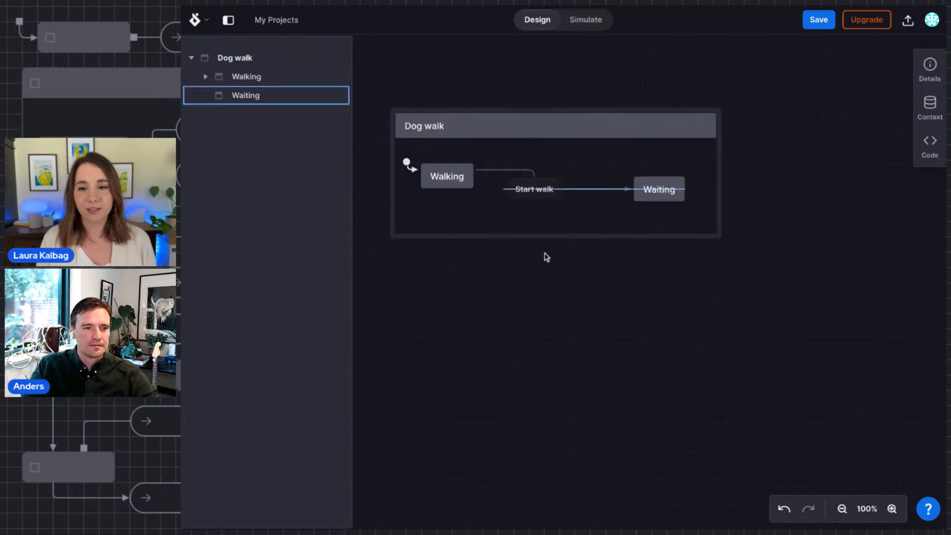
{"action": "left_click", "coordinate": [543, 192]}
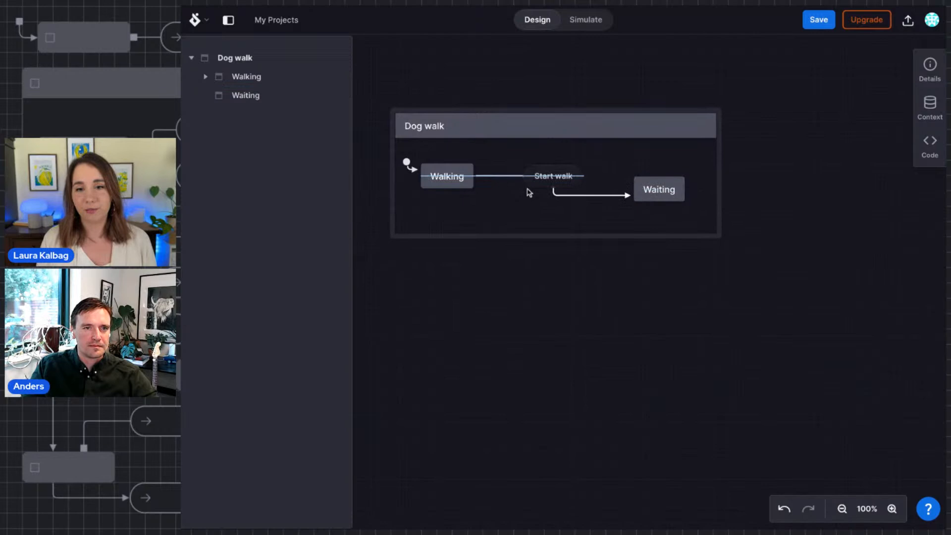
{"action": "left_click", "coordinate": [664, 194]}
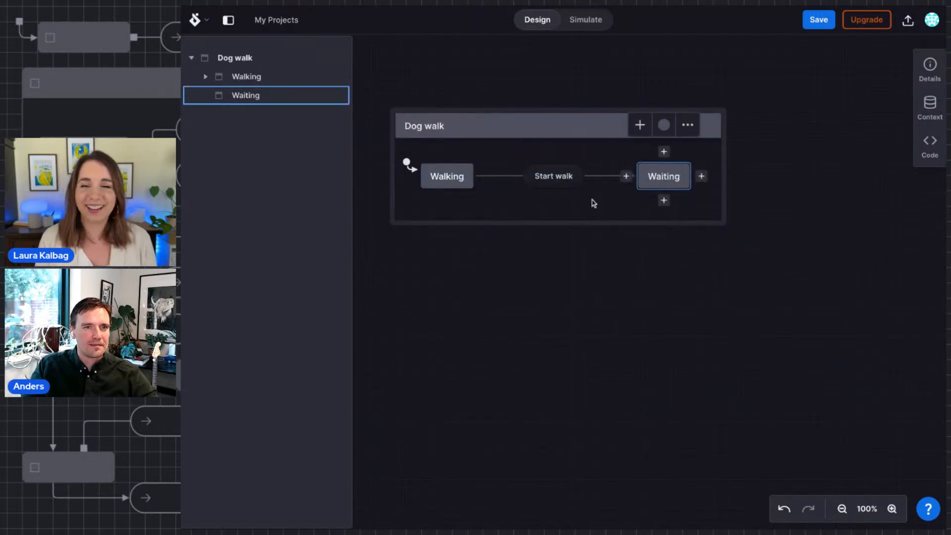
- Mark Waiting as the initial state and switch the Start walk transition so it runs from Waiting to Walking
{"action": "right_click", "coordinate": [678, 177]}
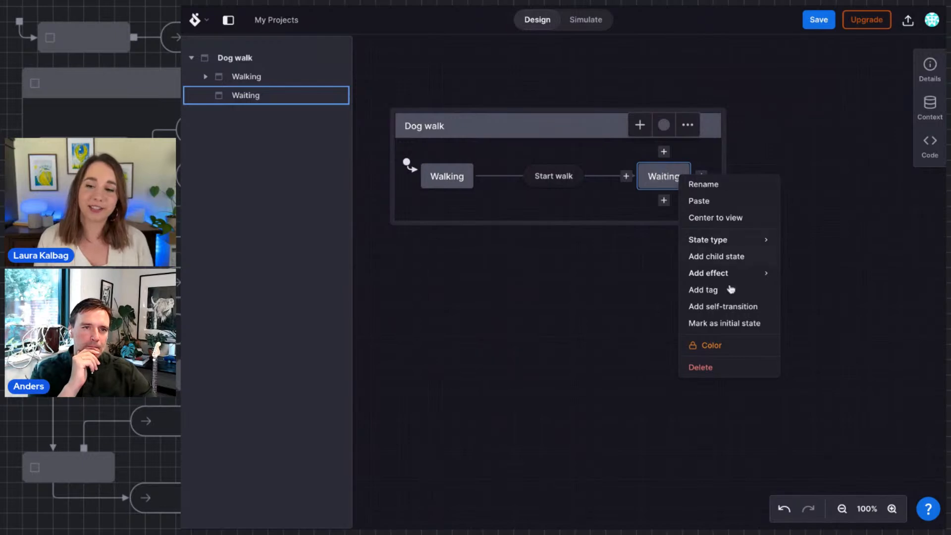
{"action": "left_click", "coordinate": [714, 323]}
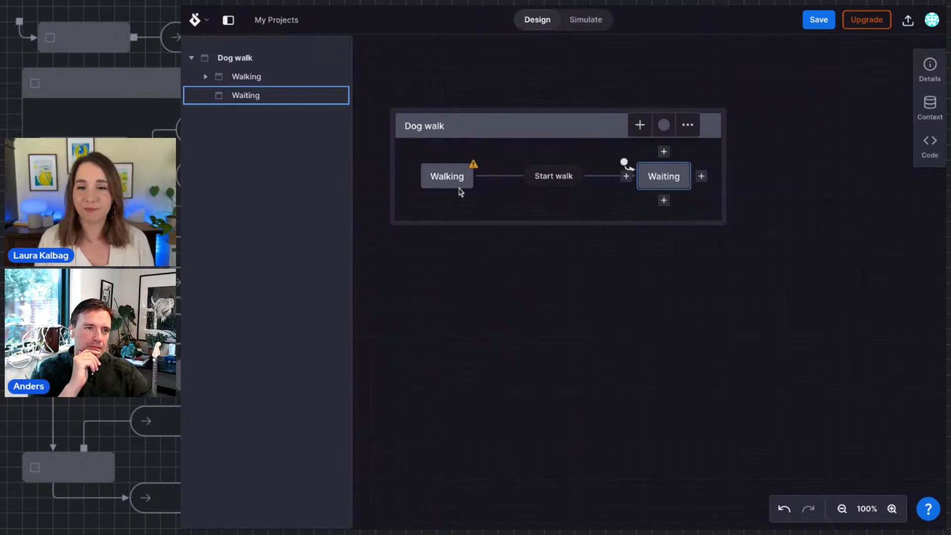
{"action": "left_click", "coordinate": [447, 178]}
{"action": "right_click", "coordinate": [562, 181]}
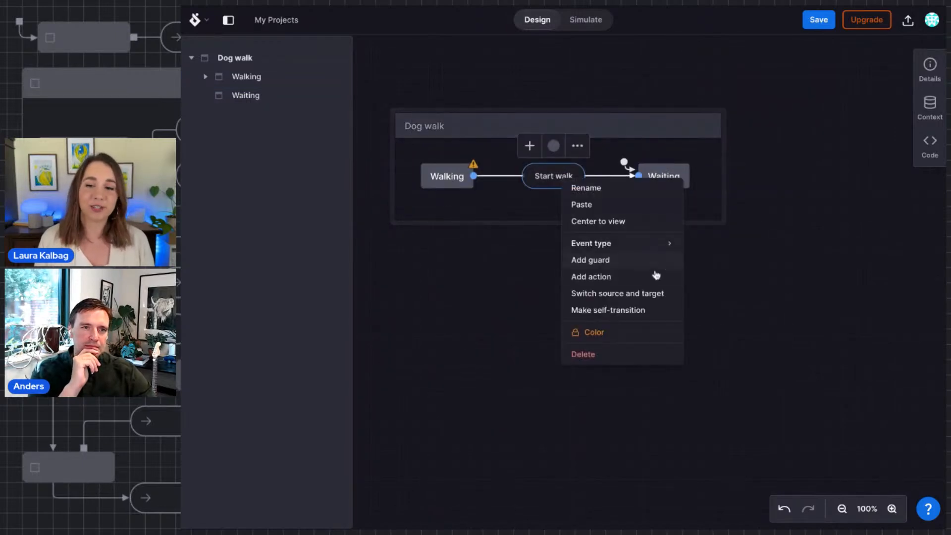
{"action": "left_click", "coordinate": [648, 293]}
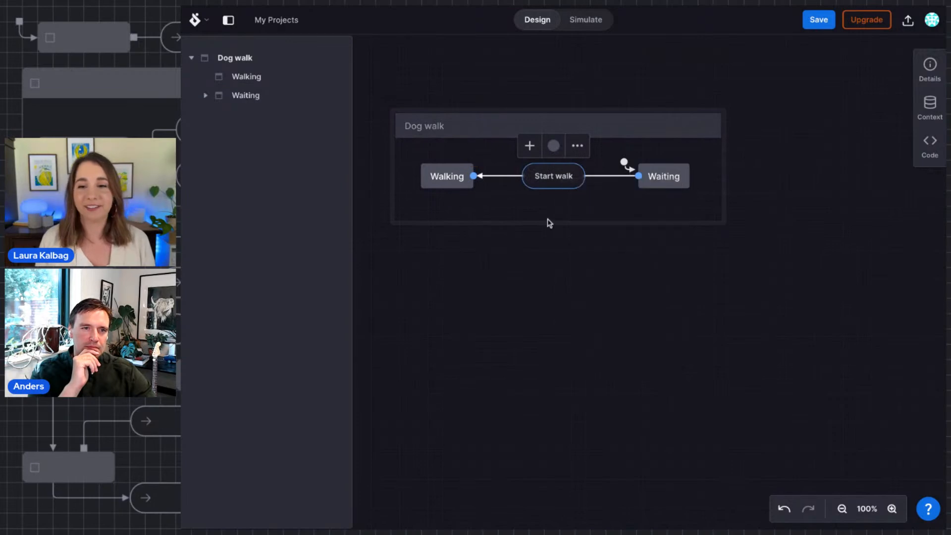
- Rearrange the machine vertically, with Waiting above the Start walk event and Walking beneath it
{"action": "left_click", "coordinate": [451, 175]}
{"action": "left_click", "coordinate": [558, 172]}
{"action": "left_click", "coordinate": [661, 176]}
{"action": "left_click", "coordinate": [580, 255]}
{"action": "left_click", "coordinate": [620, 170]}
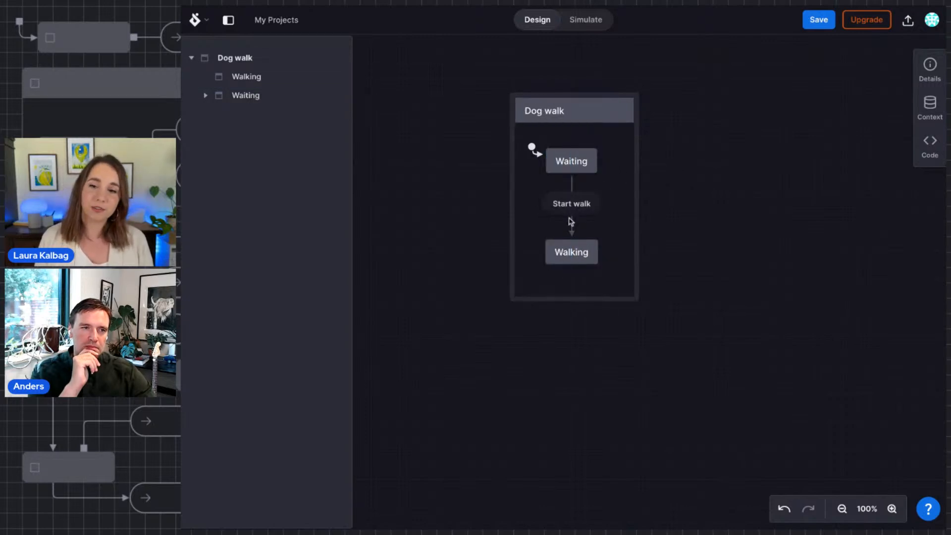
- Add a third state below Walking inside the Dog walk machine and name it "Sleepy"
{"action": "double_click", "coordinate": [574, 290]}
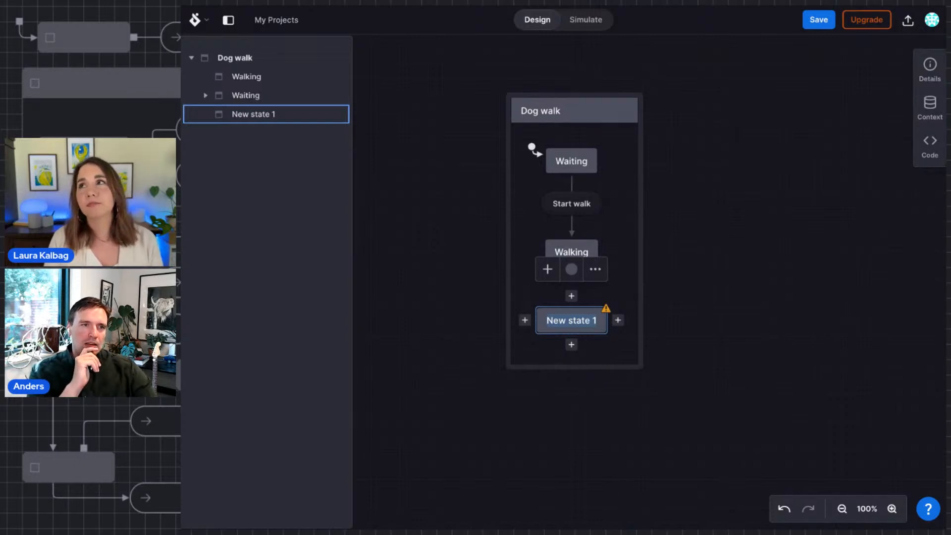
{"action": "type", "text": "Sleepy"}
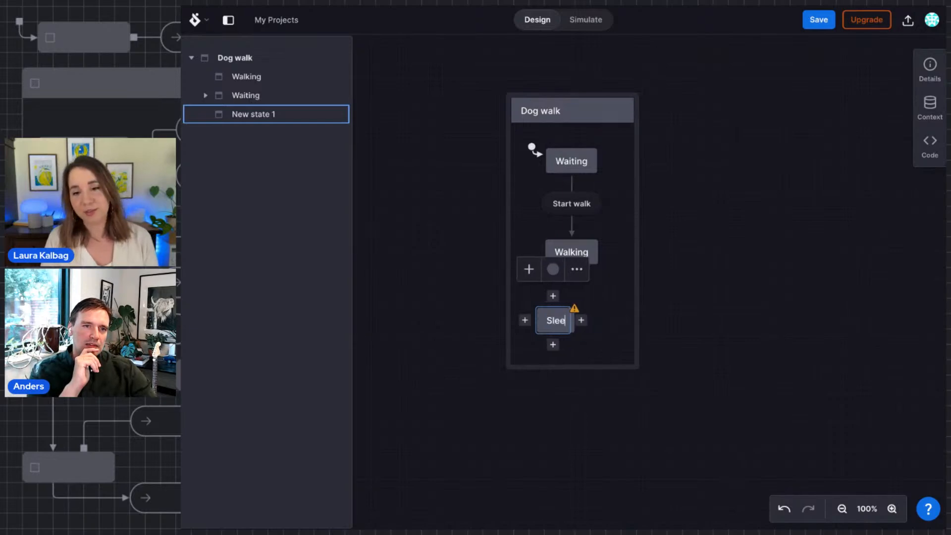
{"action": "left_click", "coordinate": [638, 275]}
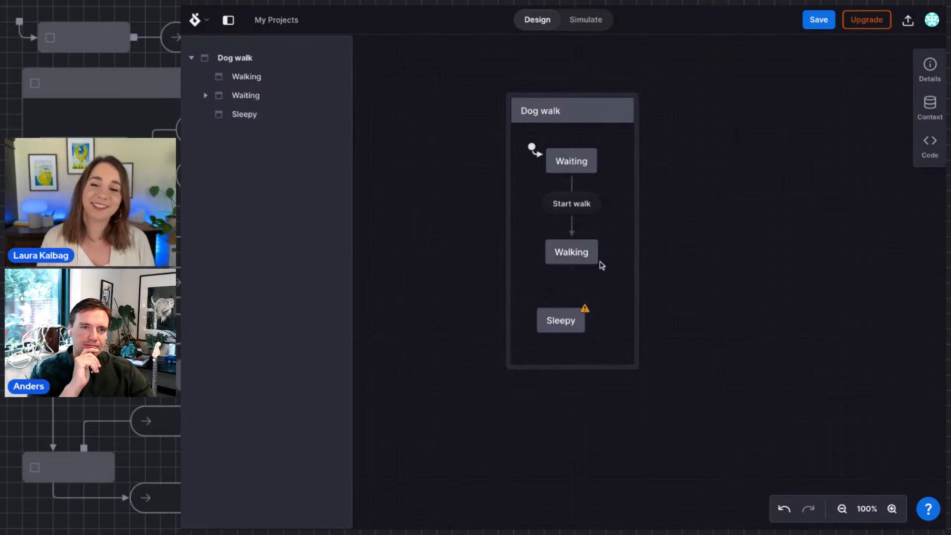
- Create a transition from Walking to Sleepy, placing Sleepy lower beneath Walking and the new event between the two states
{"action": "left_click", "coordinate": [572, 258]}
{"action": "left_click_drag", "start_coordinate": [569, 272], "coordinate": [572, 328]}
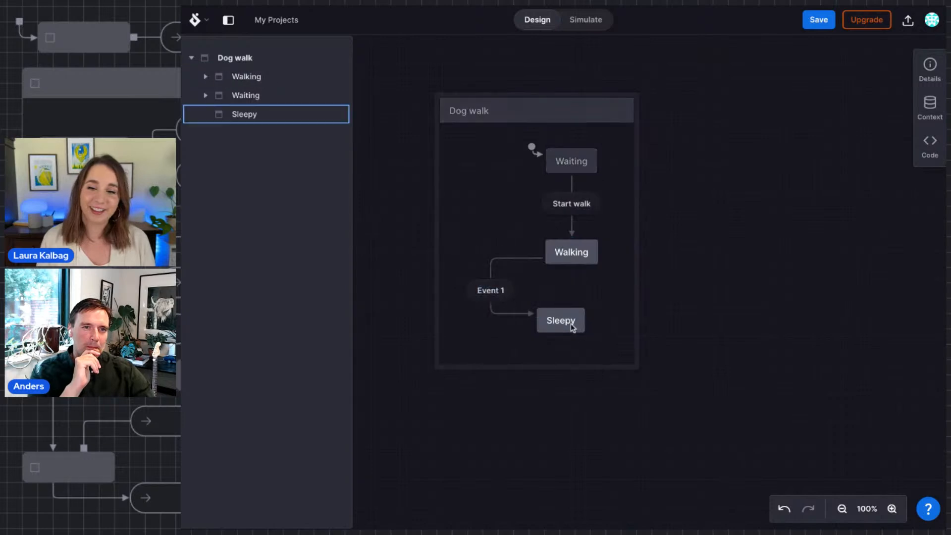
{"action": "left_click", "coordinate": [573, 327]}
{"action": "left_click", "coordinate": [490, 290]}
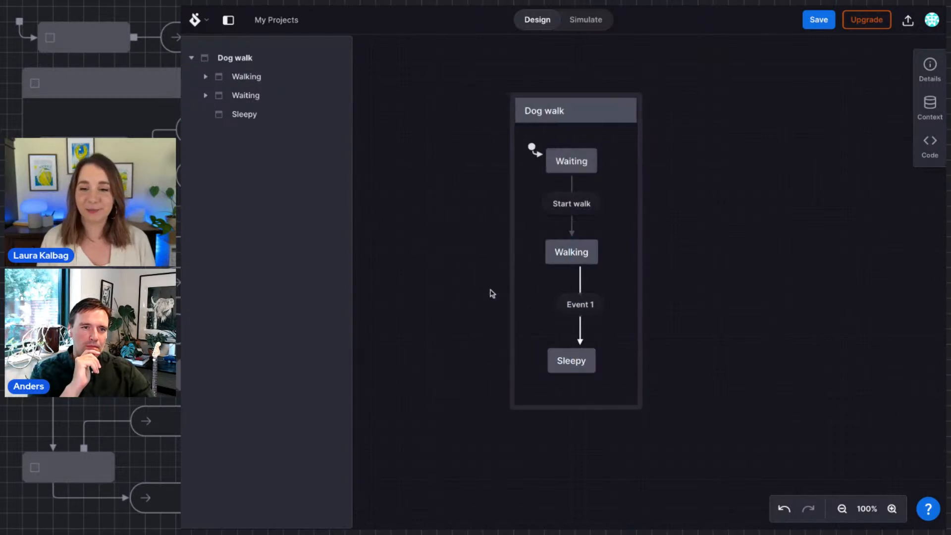
- Rename the event between Walking and Sleepy as "Finish walk" and align it with the states in one vertical column
{"action": "double_click", "coordinate": [570, 305]}
{"action": "type", "text": "Finish walk"}
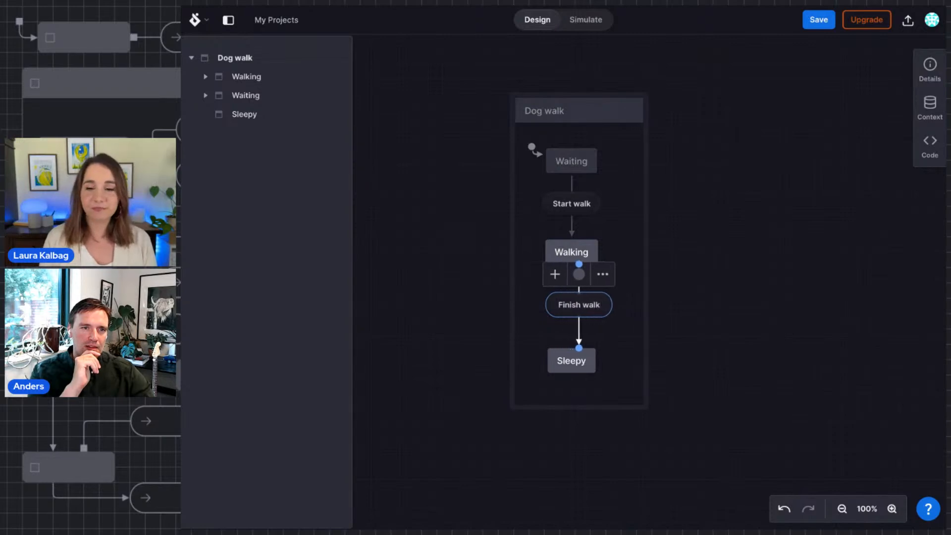
{"action": "left_click", "coordinate": [577, 363]}
{"action": "left_click", "coordinate": [619, 228]}
{"action": "left_click", "coordinate": [598, 254]}
{"action": "left_click_drag", "start_coordinate": [584, 306], "coordinate": [580, 306]}
{"action": "left_click_drag", "start_coordinate": [586, 357], "coordinate": [582, 361]}
{"action": "left_click", "coordinate": [612, 352]}
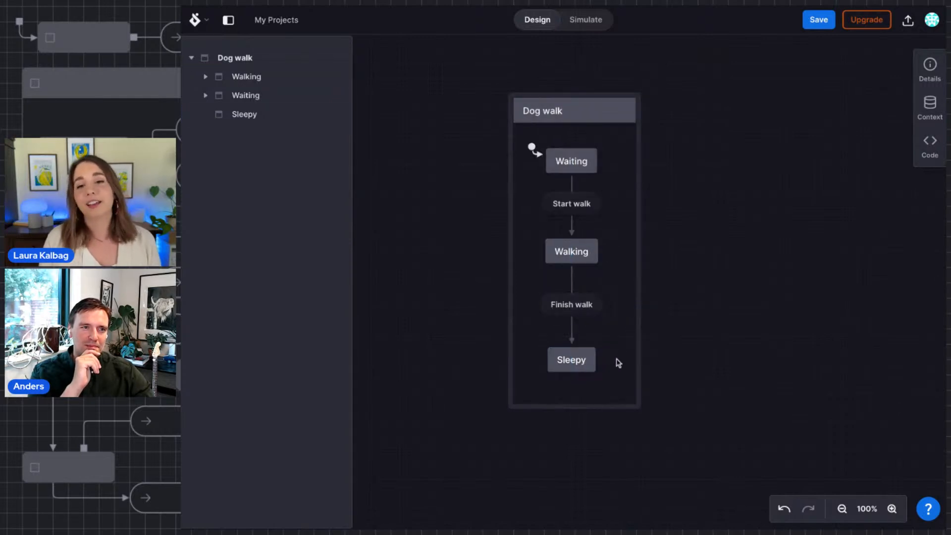
- Change the Sleepy state's type to a final state
{"action": "left_click", "coordinate": [583, 369]}
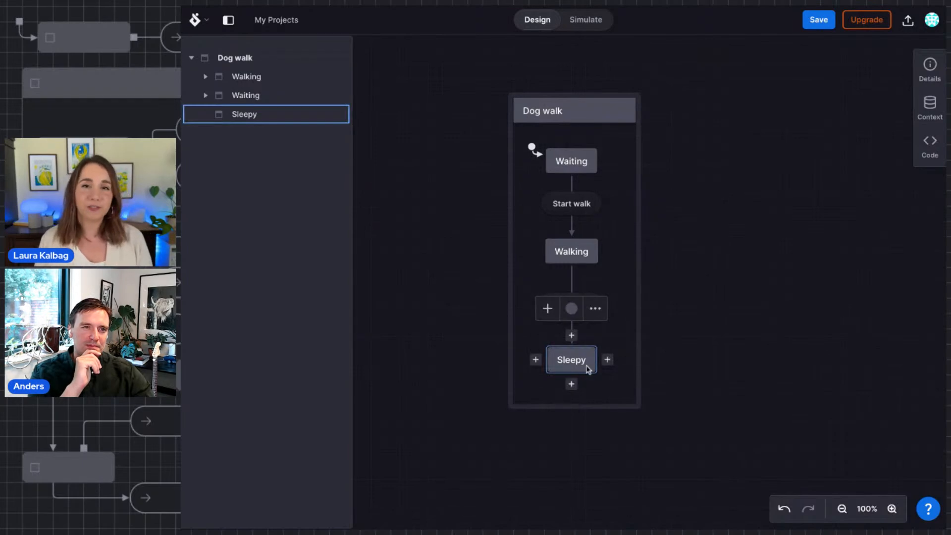
{"action": "left_click", "coordinate": [601, 317]}
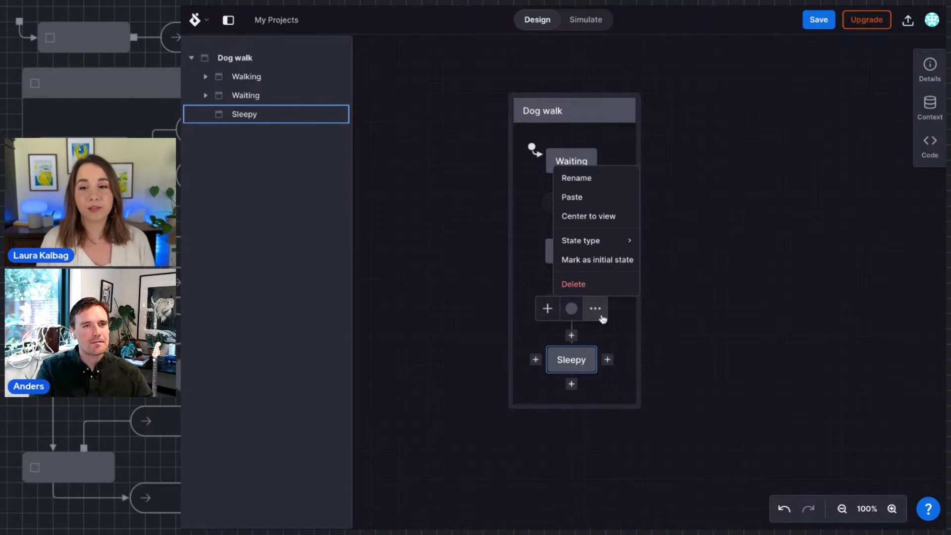
{"action": "mouse_move", "coordinate": [616, 241]}
{"action": "left_click", "coordinate": [688, 279]}
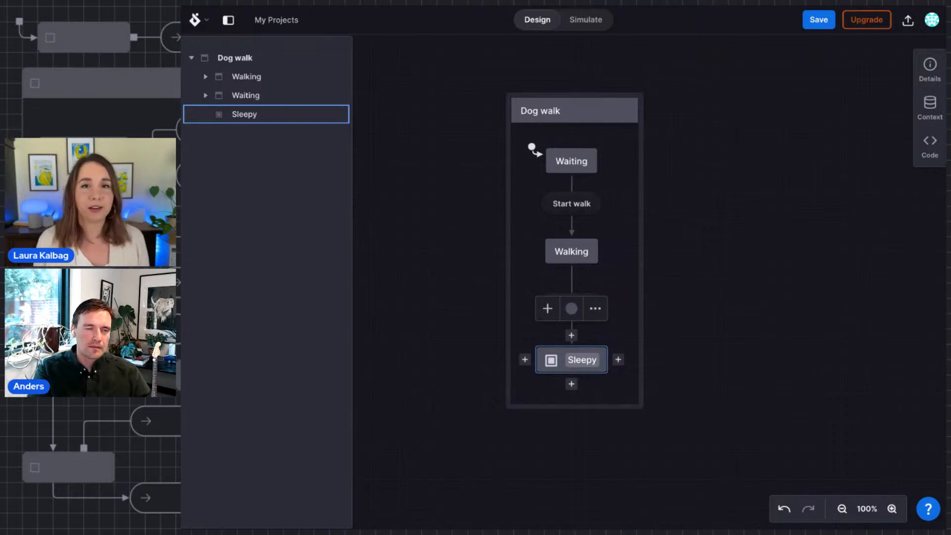
{"action": "left_click", "coordinate": [652, 268]}
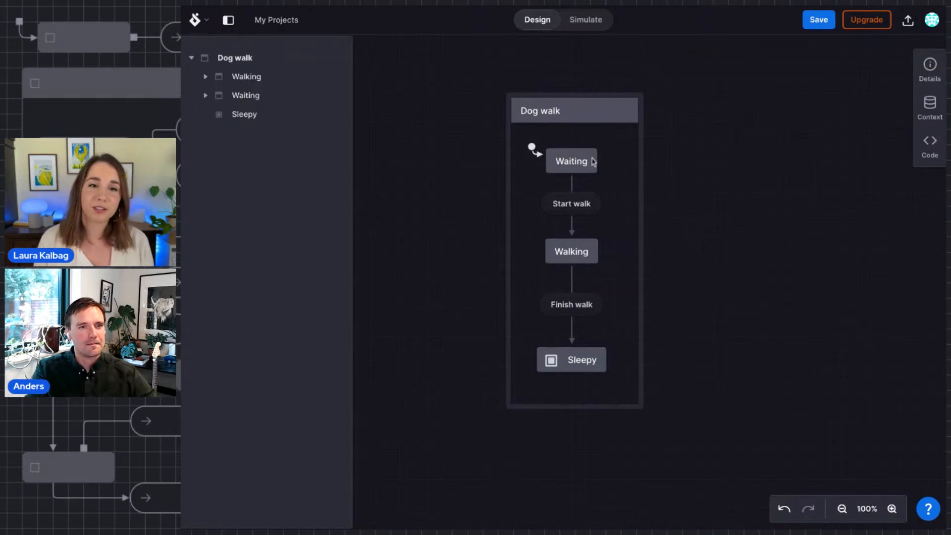
- Leave the editor for the projects page and open the public "dog walk" machine from Discover
{"action": "left_click", "coordinate": [195, 21]}
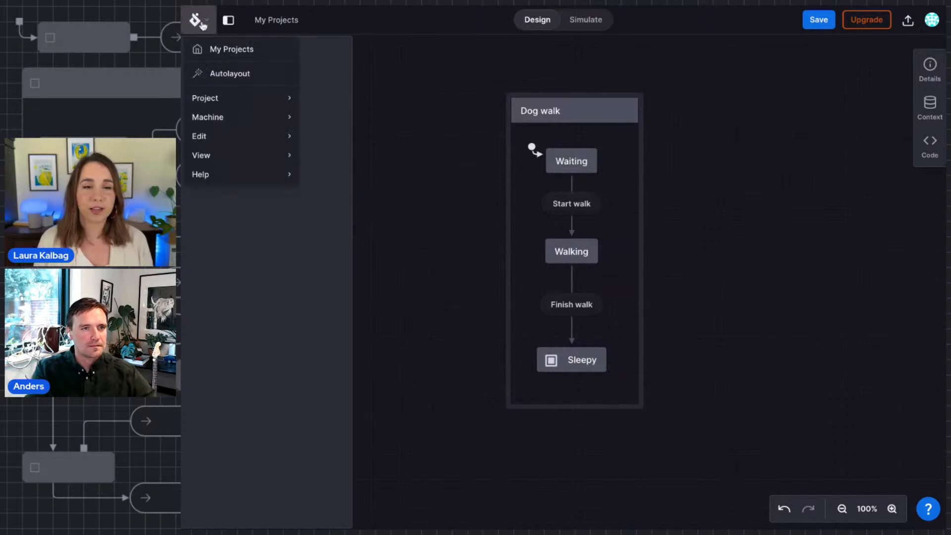
{"action": "left_click", "coordinate": [228, 52]}
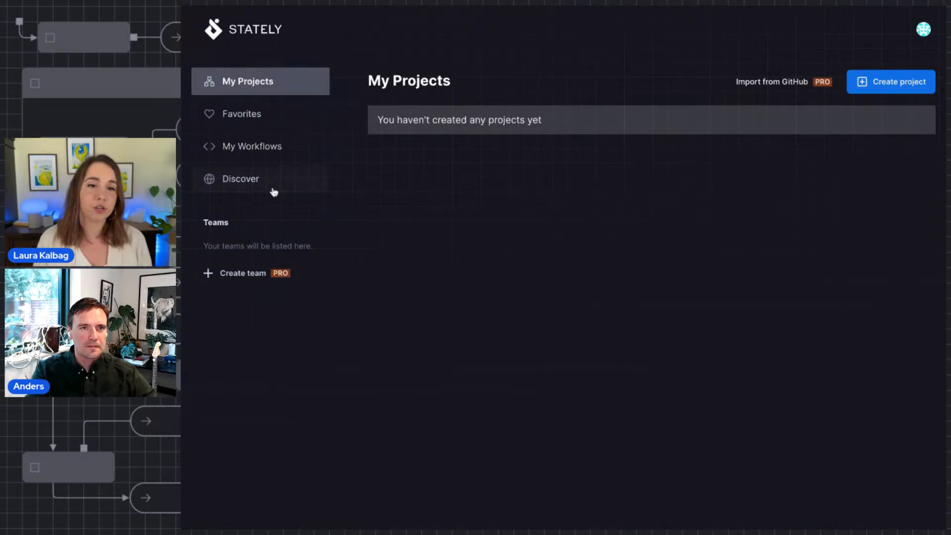
{"action": "left_click", "coordinate": [255, 185]}
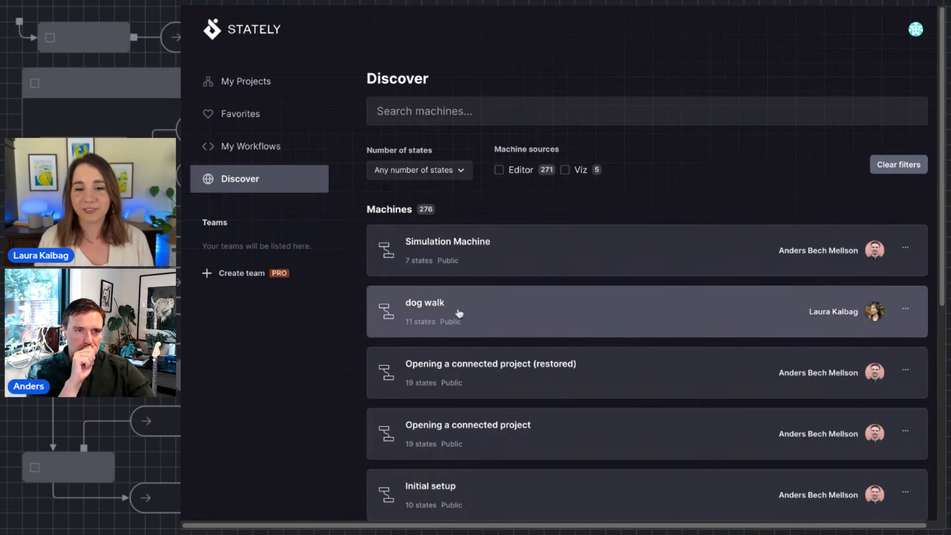
{"action": "left_click", "coordinate": [557, 315]}
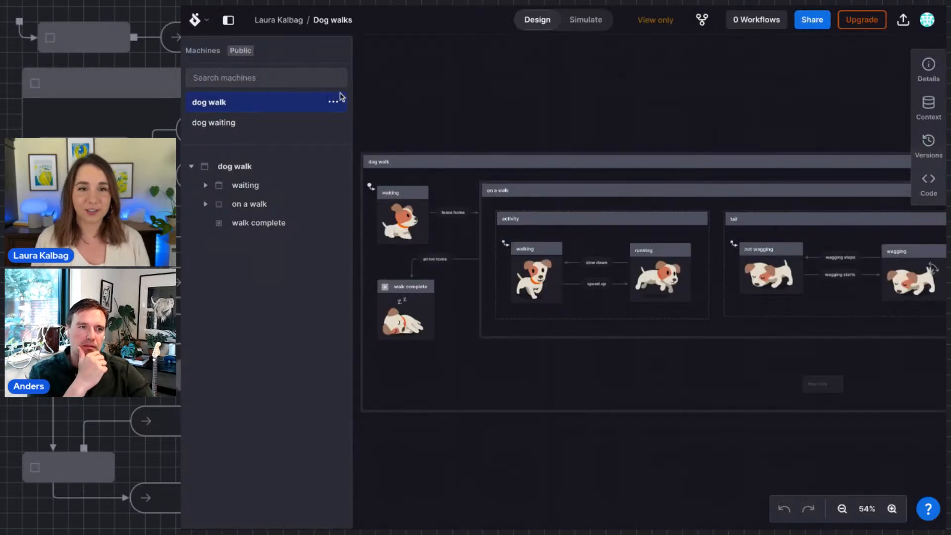
- Hide the machine list and examine the waiting and walk complete states and their leave home and arrive home transitions
{"action": "left_click", "coordinate": [228, 20]}
{"action": "left_click_drag", "start_coordinate": [662, 112], "coordinate": [614, 102]}
{"action": "key", "text": "space"}
{"action": "left_click_drag", "start_coordinate": [619, 107], "coordinate": [493, 39]}
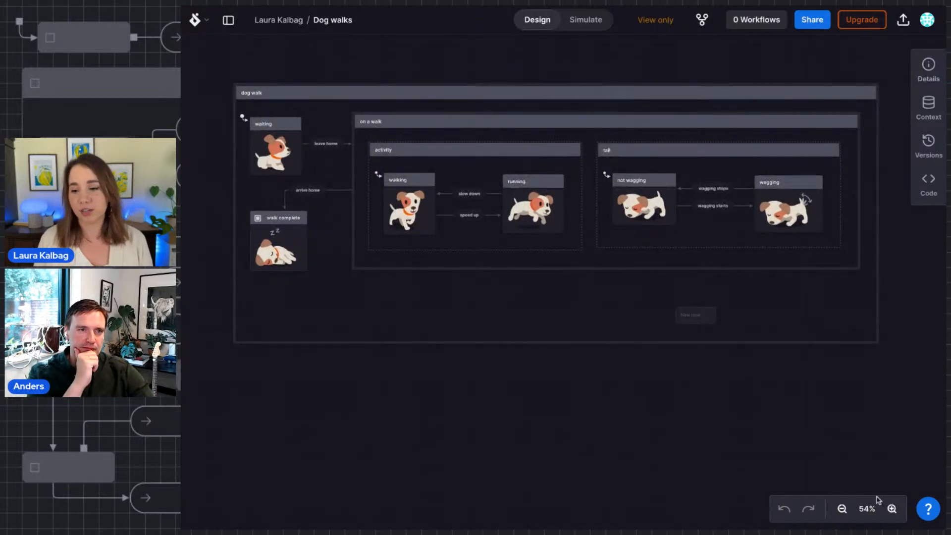
{"action": "left_click", "coordinate": [891, 509]}
{"action": "left_click", "coordinate": [891, 509]}
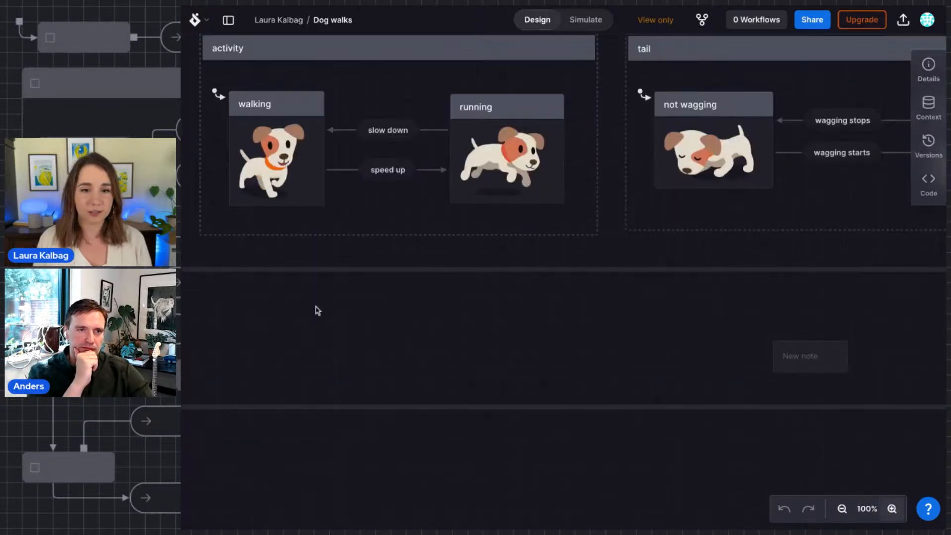
{"action": "key", "text": "plus"}
{"action": "scroll", "coordinate": [329, 247], "scroll_direction": "left", "scroll_amount": 10}
{"action": "scroll", "coordinate": [329, 247], "scroll_direction": "up", "scroll_amount": 5}
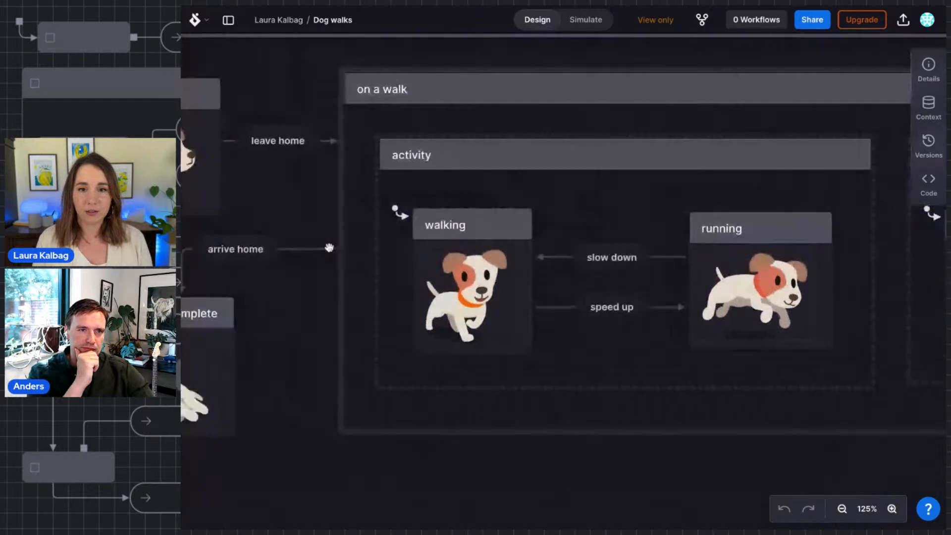
{"action": "scroll", "coordinate": [329, 247], "scroll_direction": "up", "scroll_amount": 2}
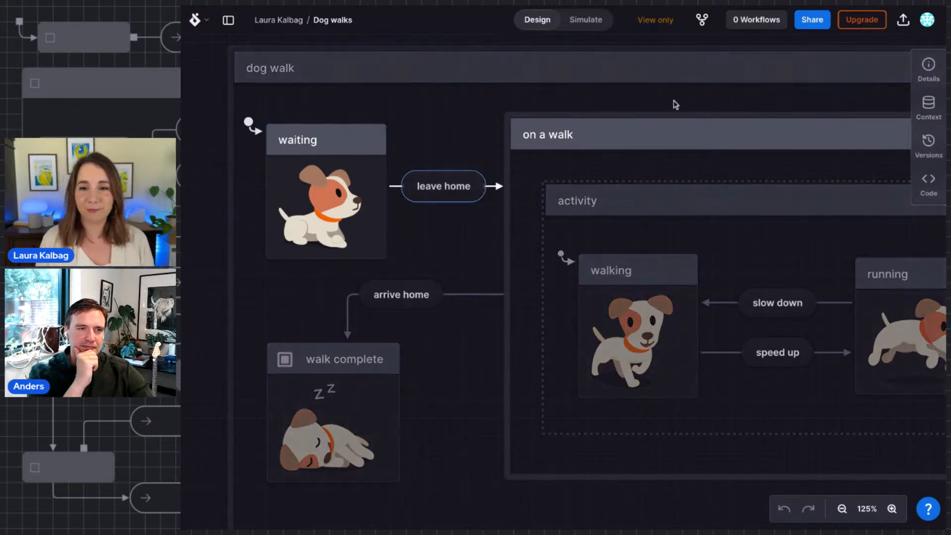
- Examine the activity and tail regions inside the on a walk state, including their child states and transitions
{"action": "scroll", "coordinate": [681, 91], "scroll_direction": "right", "scroll_amount": 5}
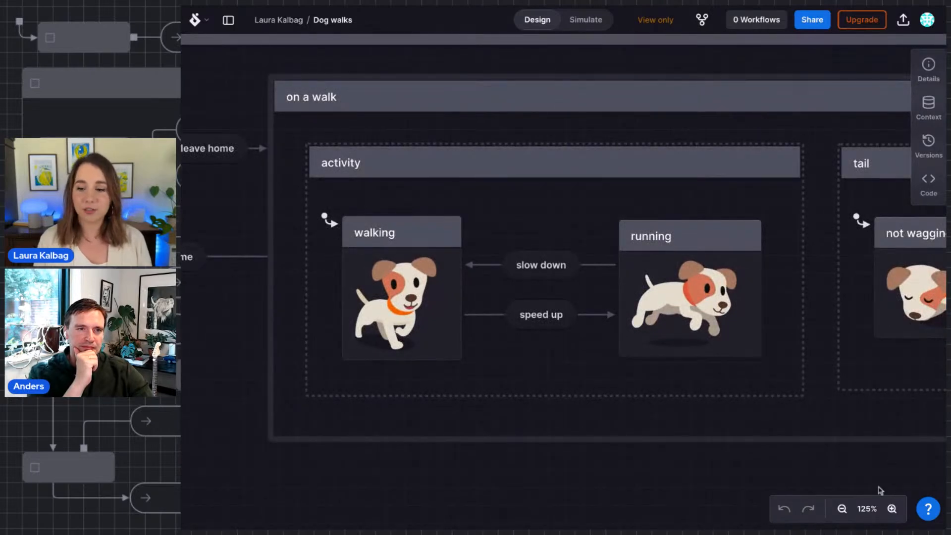
{"action": "left_click", "coordinate": [842, 508]}
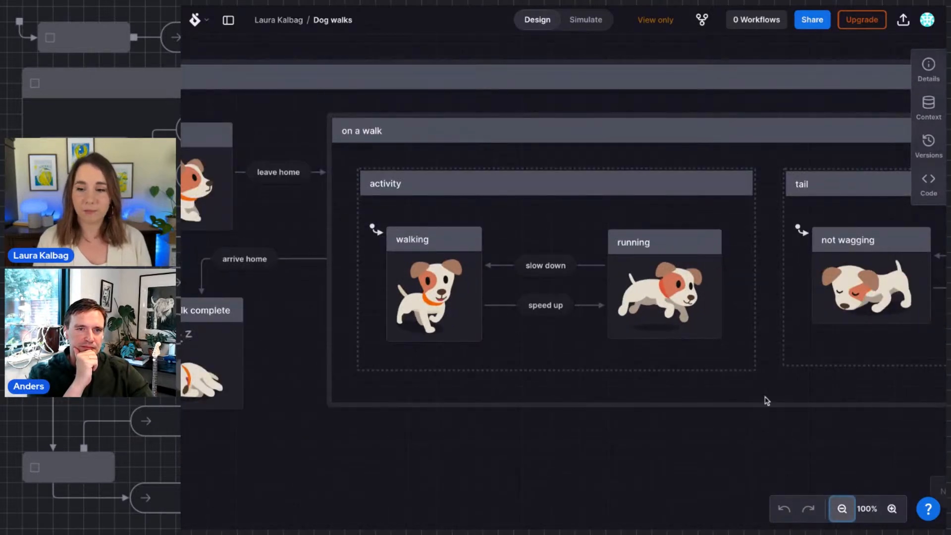
{"action": "scroll", "coordinate": [767, 399], "scroll_direction": "right", "scroll_amount": 3}
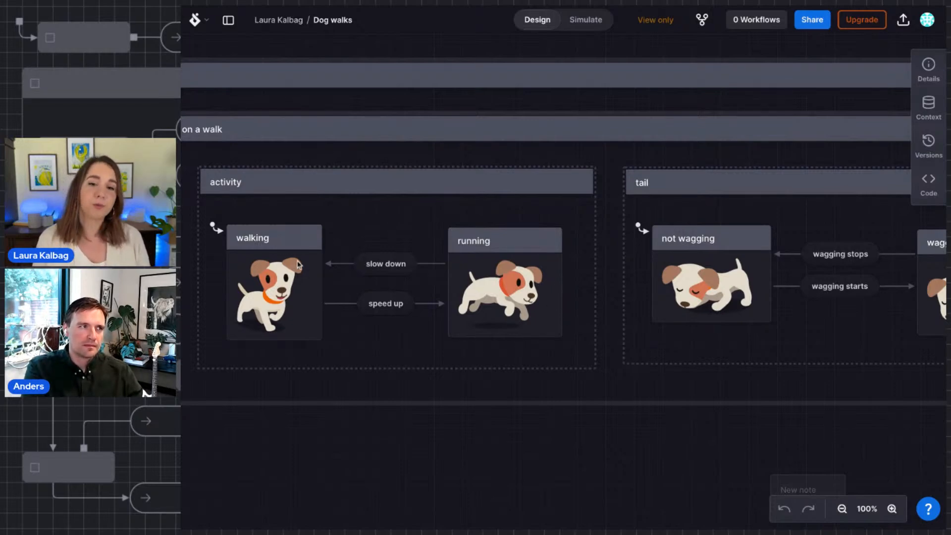
{"action": "scroll", "coordinate": [810, 334], "scroll_direction": "right", "scroll_amount": 5}
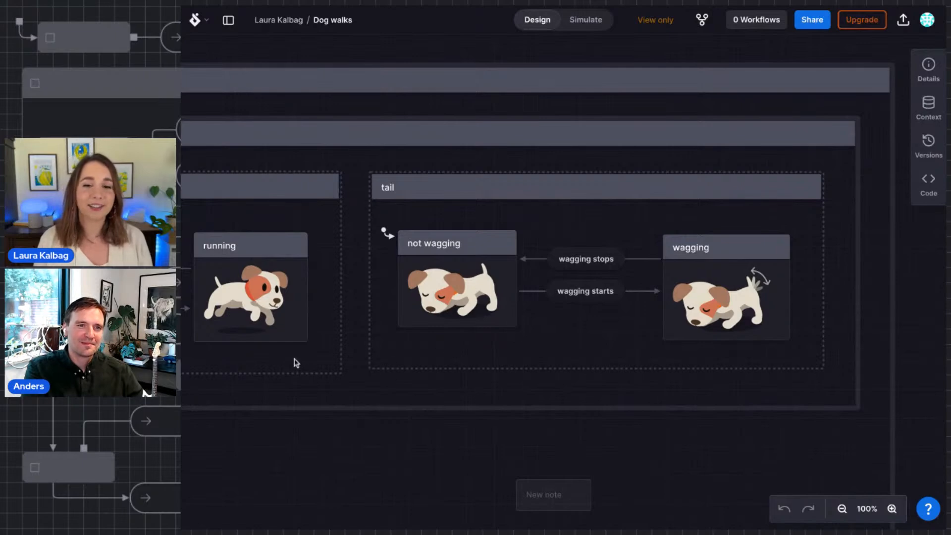
{"action": "scroll", "coordinate": [294, 359], "scroll_direction": "left", "scroll_amount": 5}
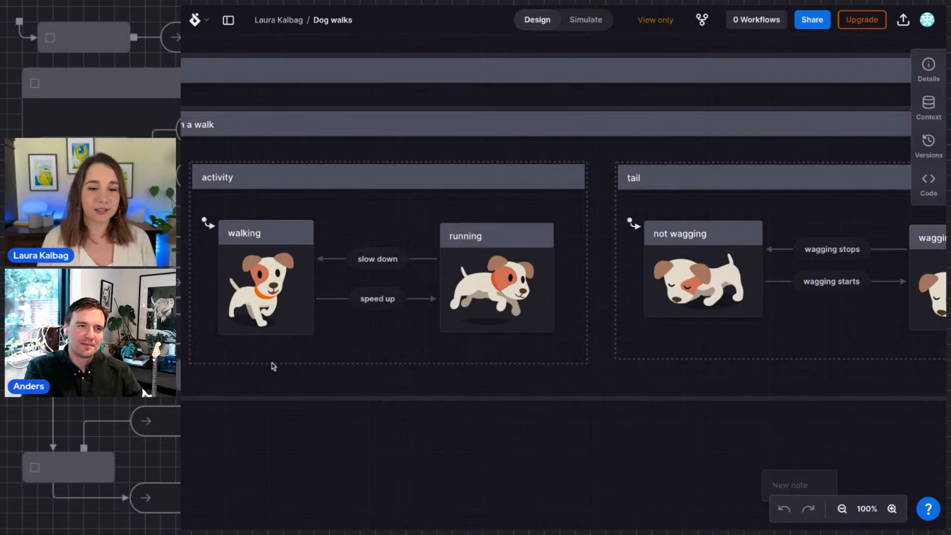
{"action": "scroll", "coordinate": [271, 363], "scroll_direction": "left", "scroll_amount": 2}
{"action": "scroll", "coordinate": [271, 363], "scroll_direction": "left", "scroll_amount": 5}
{"action": "scroll", "coordinate": [271, 363], "scroll_direction": "up", "scroll_amount": 1}
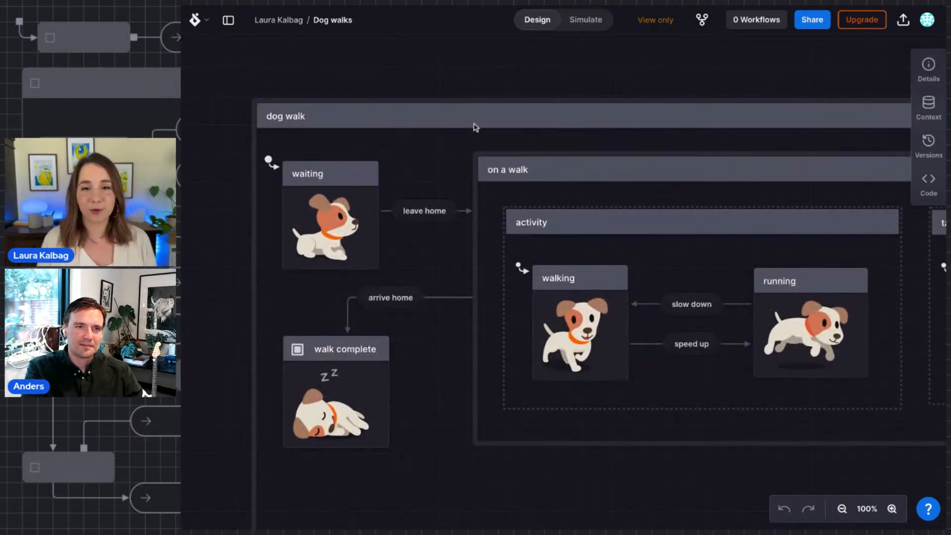
{"action": "left_click", "coordinate": [570, 170]}
{"action": "left_click", "coordinate": [563, 225]}
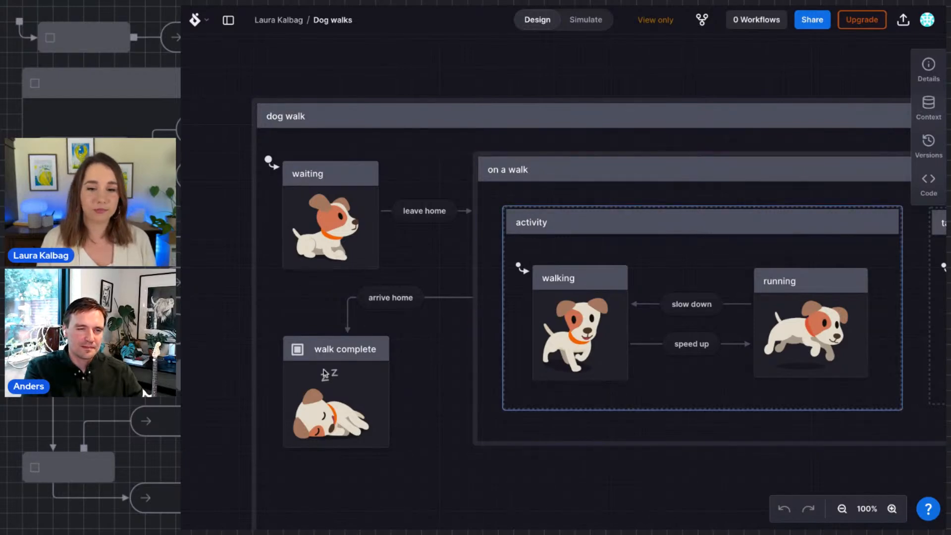
{"action": "left_click", "coordinate": [373, 355]}
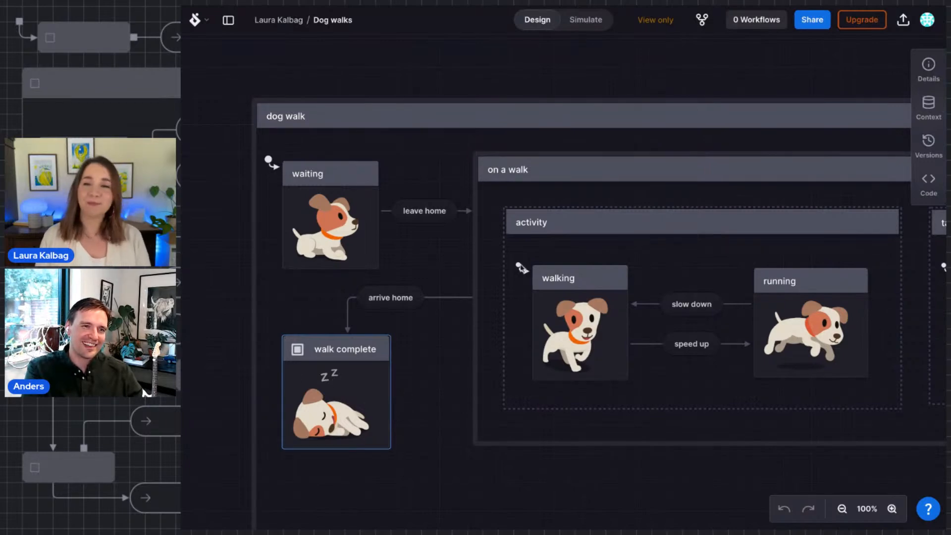
{"action": "left_click", "coordinate": [429, 62]}
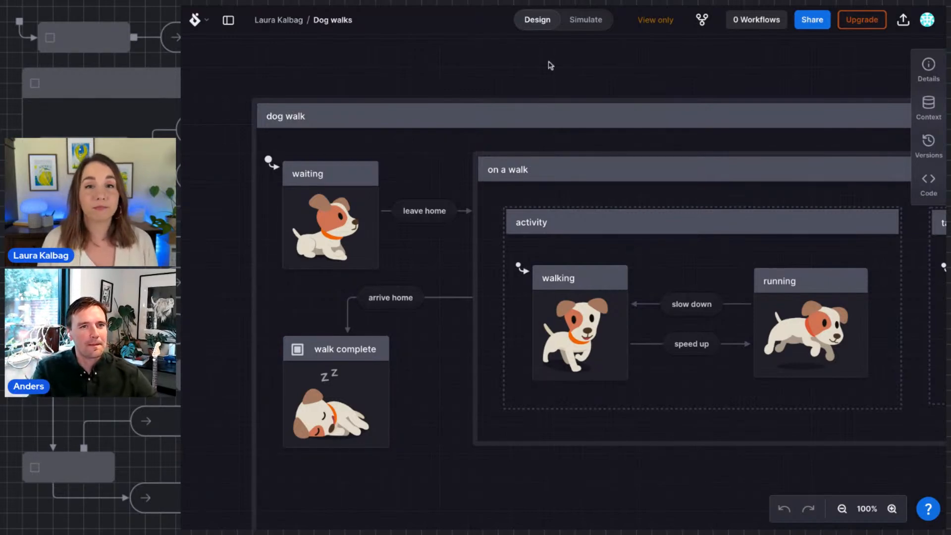
{"action": "left_click", "coordinate": [701, 25]}
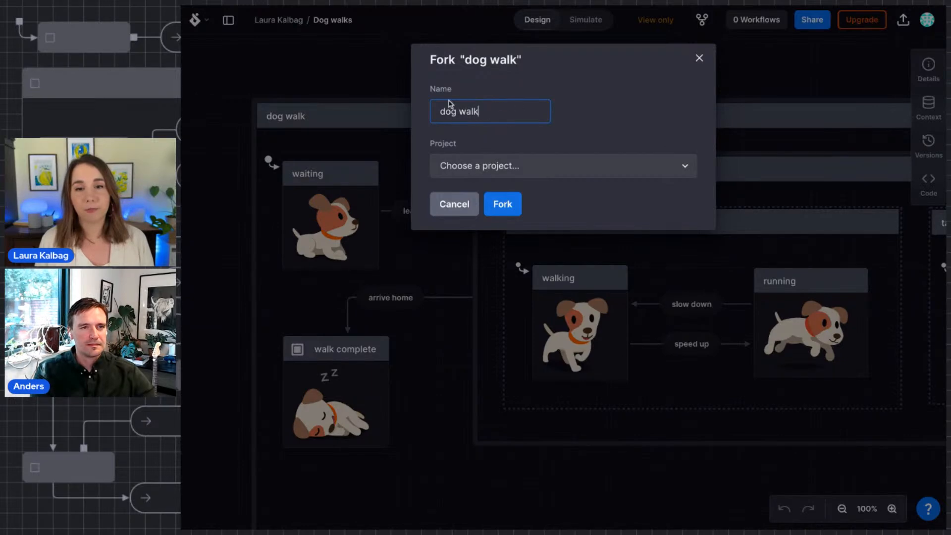
{"action": "left_click", "coordinate": [603, 172]}
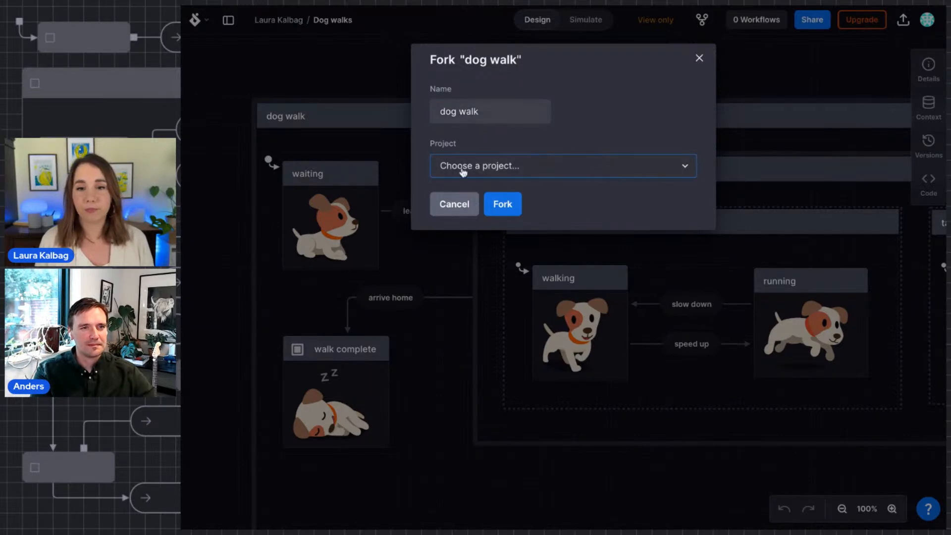
{"action": "left_click", "coordinate": [510, 208]}
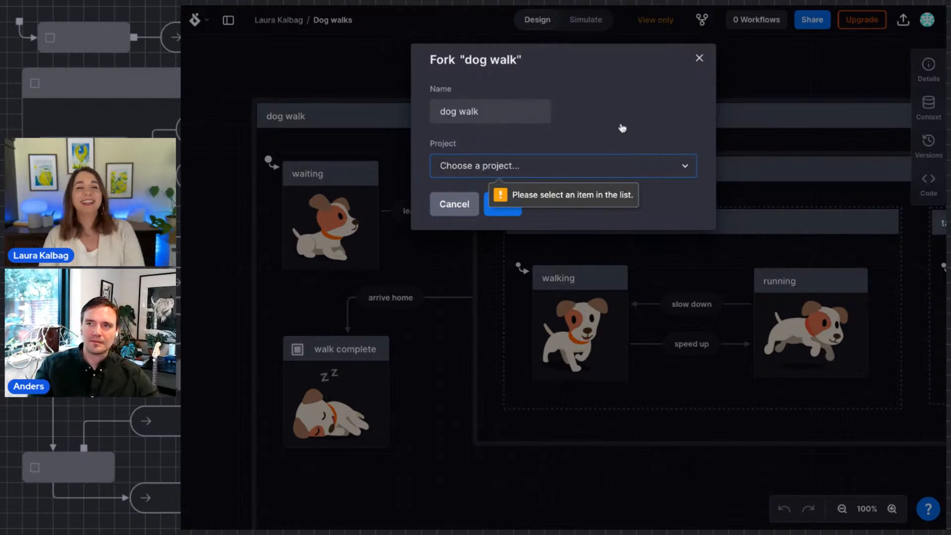
{"action": "left_click", "coordinate": [699, 58]}
- Go back to the projects page and create a new public project named "Dog walk"
{"action": "left_click", "coordinate": [198, 20]}
{"action": "left_click", "coordinate": [218, 49]}
{"action": "left_click", "coordinate": [906, 81]}
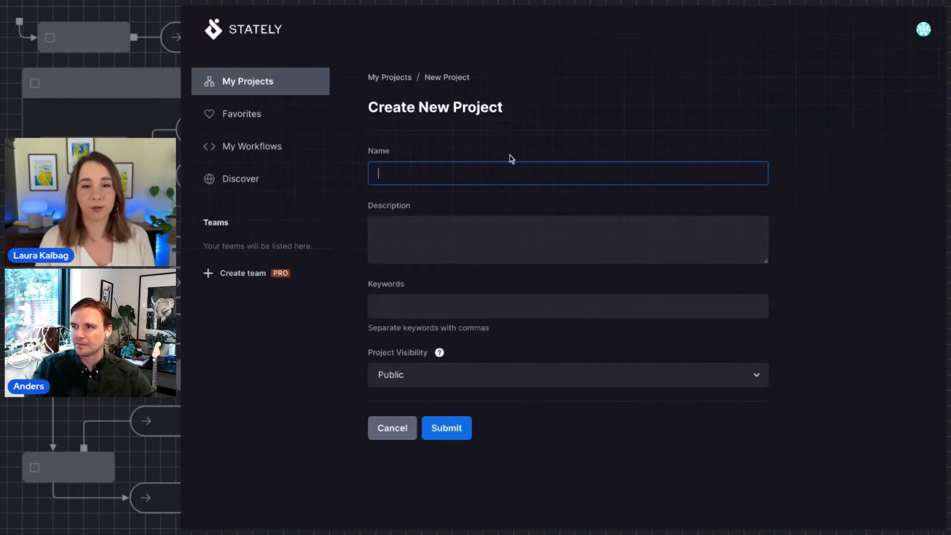
{"action": "type", "text": "Dog walk"}
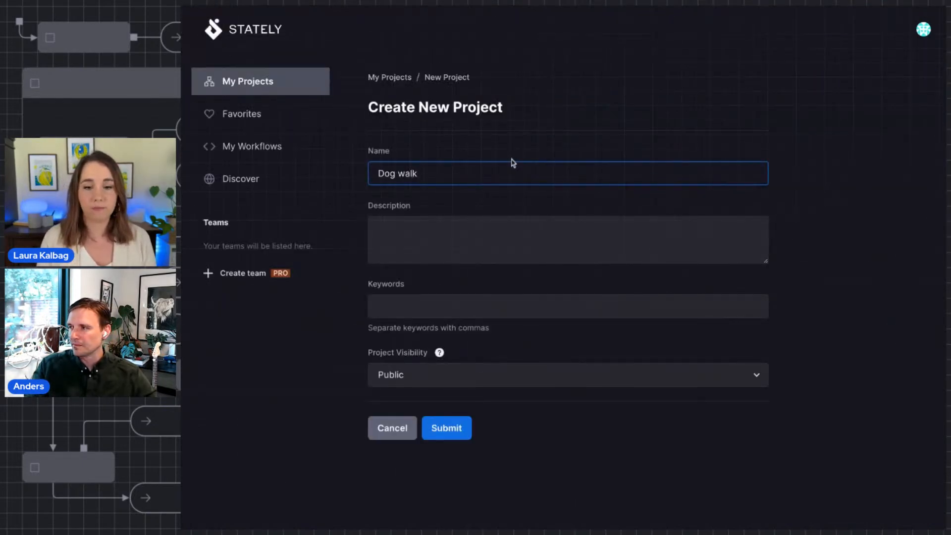
{"action": "left_click", "coordinate": [449, 384]}
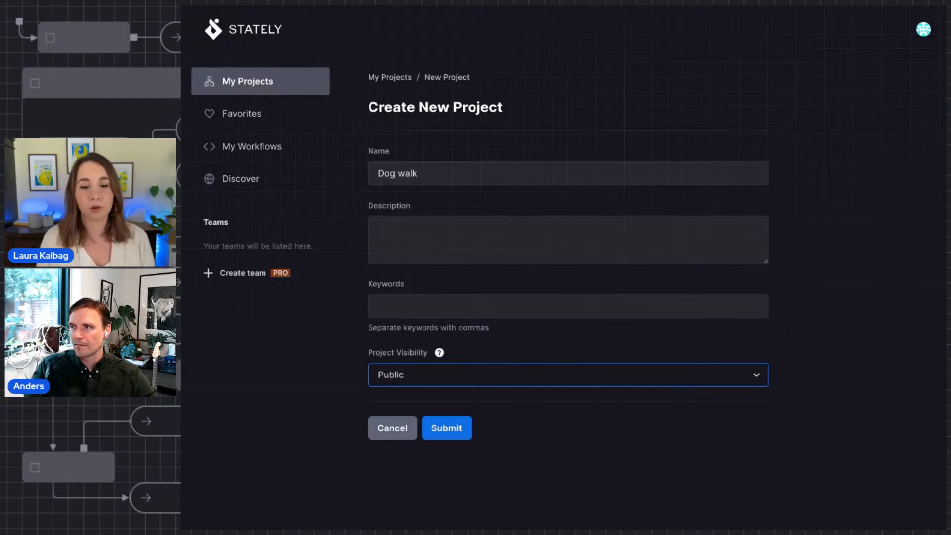
{"action": "left_click", "coordinate": [458, 421]}
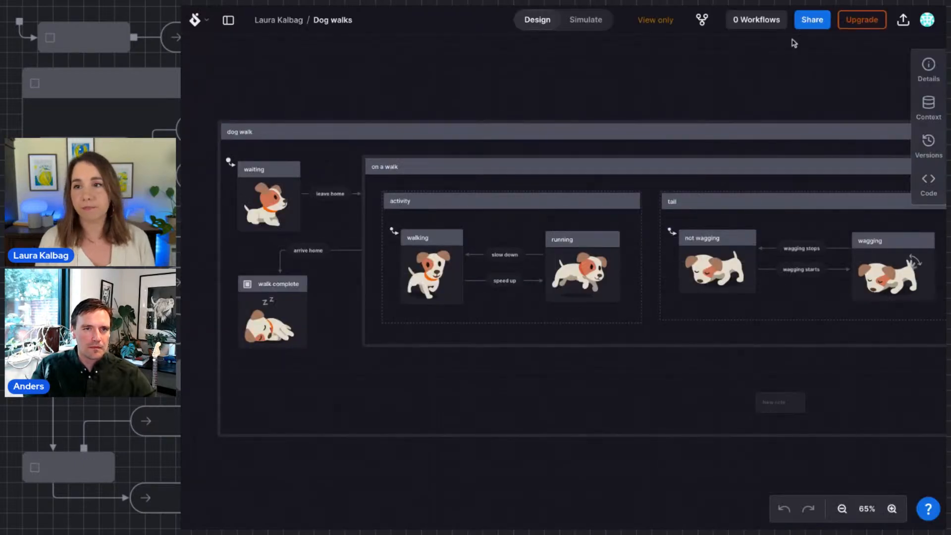
- Fork the public dog walk machine into the Dog walk project, keeping the name "dog walk"
{"action": "left_click", "coordinate": [702, 21]}
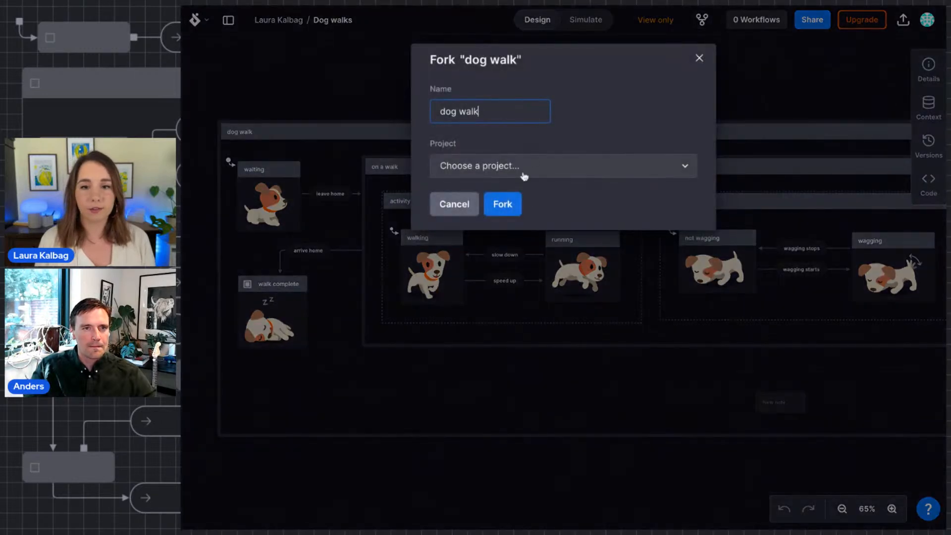
{"action": "left_click", "coordinate": [524, 175]}
{"action": "left_click", "coordinate": [500, 185]}
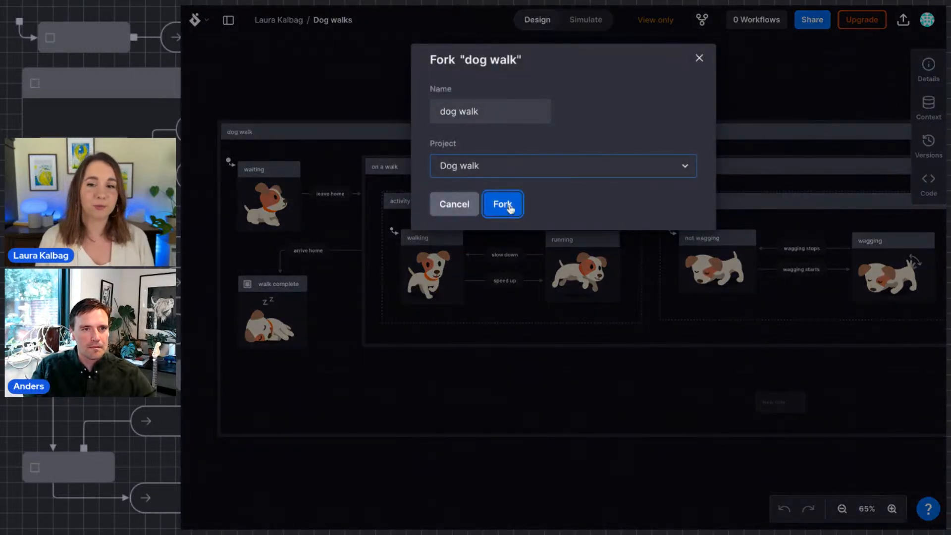
{"action": "left_click", "coordinate": [503, 204]}
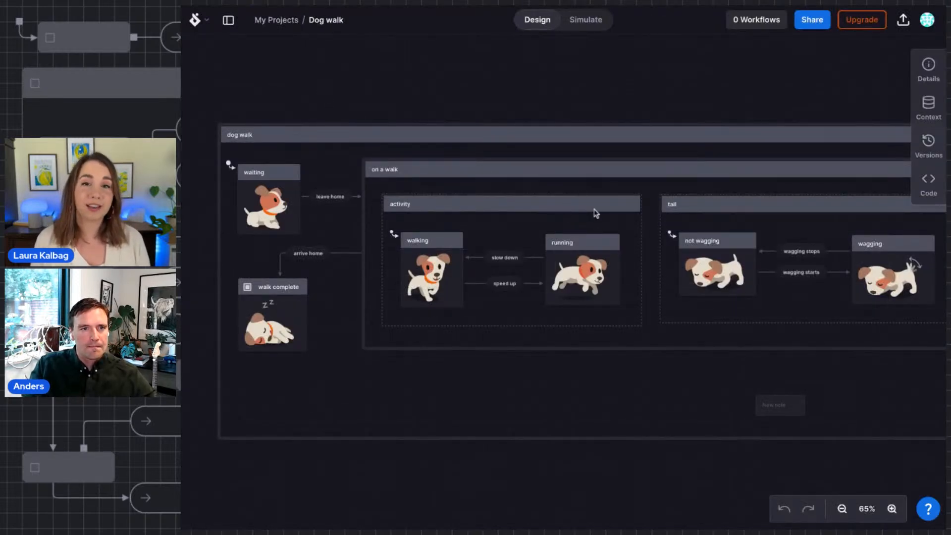
- Rearrange the machine vertically, with waiting and its leave home event above on a walk, and arrive home and walk complete below it
{"action": "left_click_drag", "start_coordinate": [437, 178], "coordinate": [471, 170]}
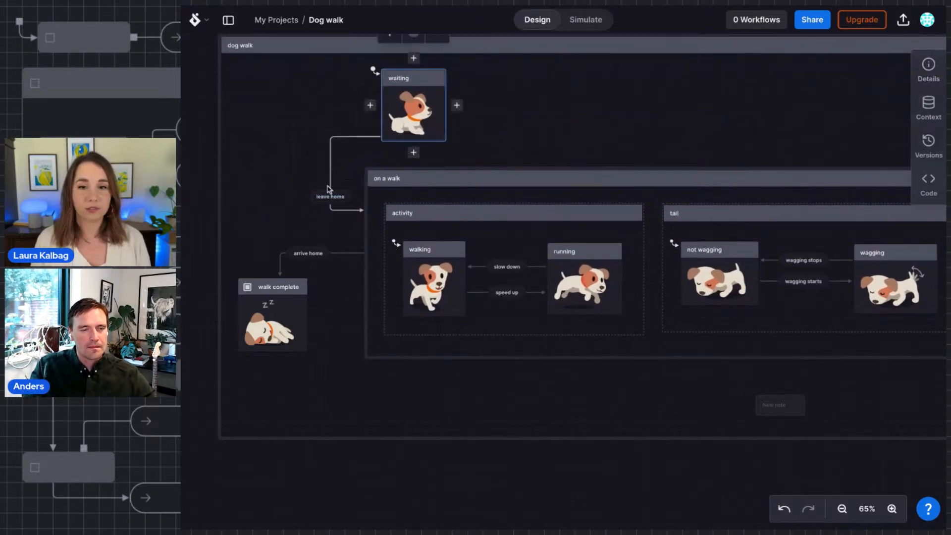
{"action": "left_click_drag", "start_coordinate": [260, 281], "coordinate": [447, 396]}
{"action": "left_click", "coordinate": [311, 253]}
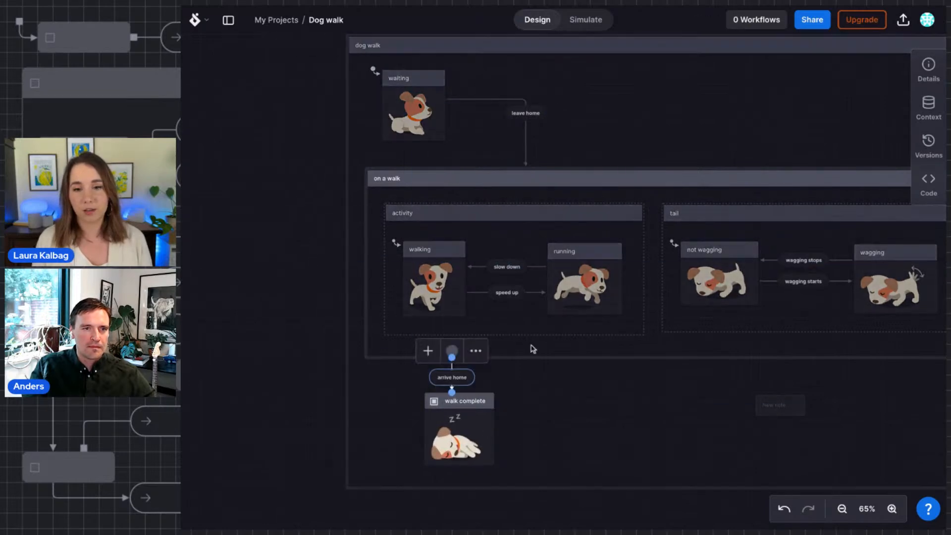
- Delete the tail region and replace the activity region with its walking and running states placed directly inside on a walk
{"action": "left_click", "coordinate": [742, 223]}
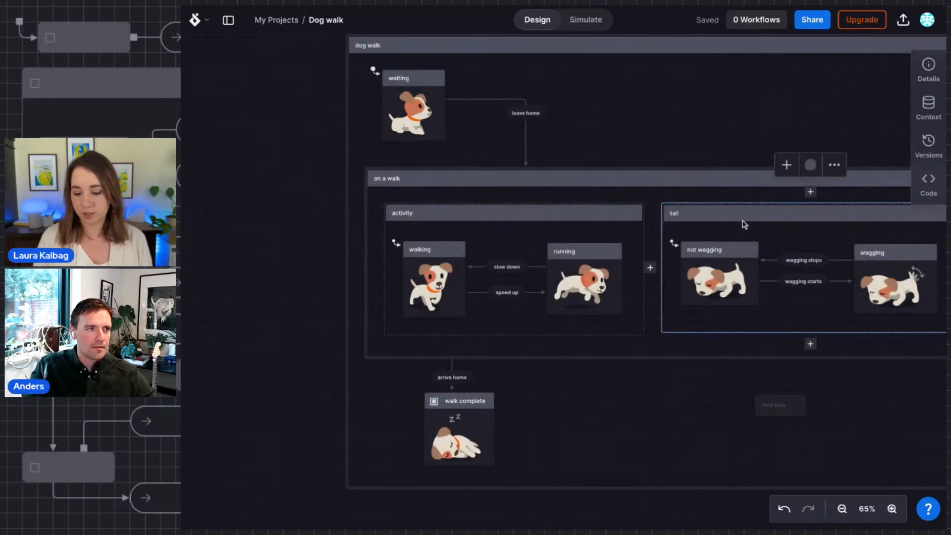
{"action": "key", "text": "Delete"}
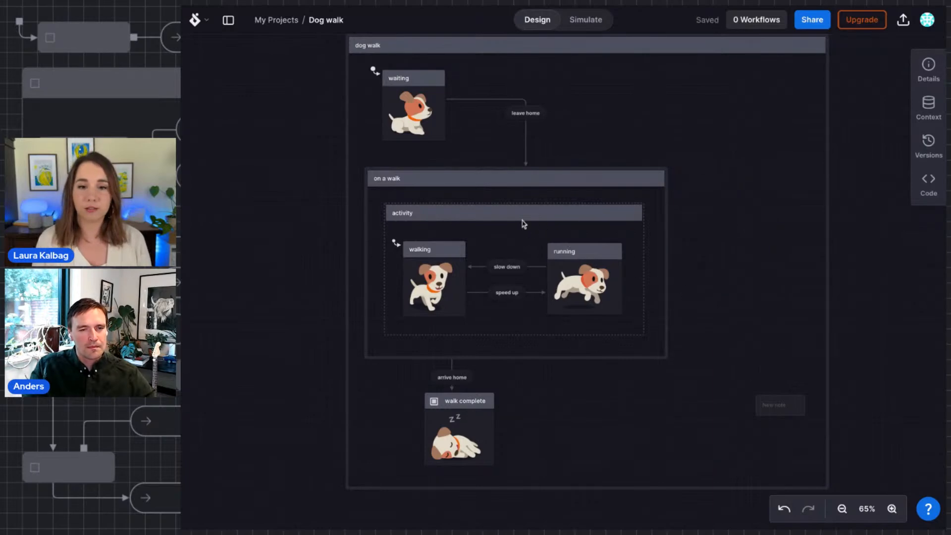
{"action": "left_click", "coordinate": [454, 217]}
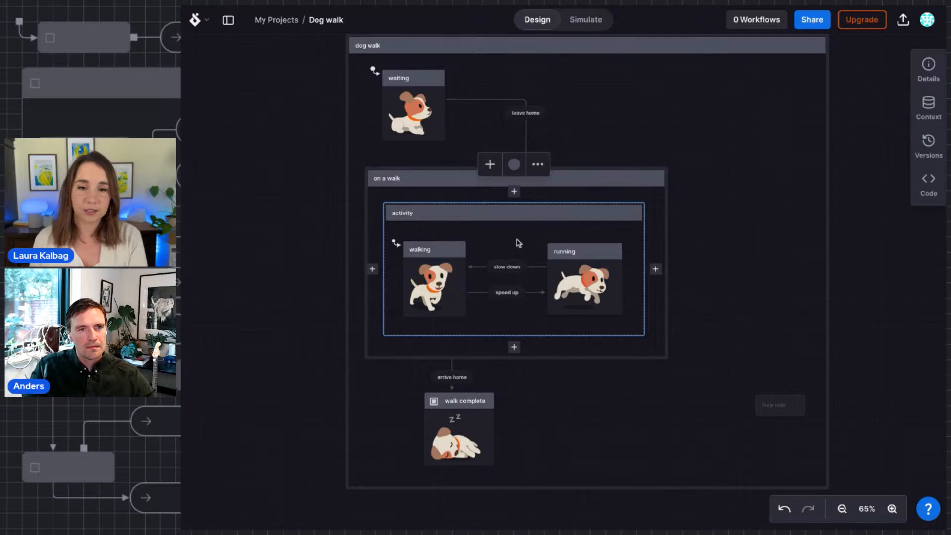
{"action": "left_click_drag", "start_coordinate": [614, 229], "coordinate": [410, 313]}
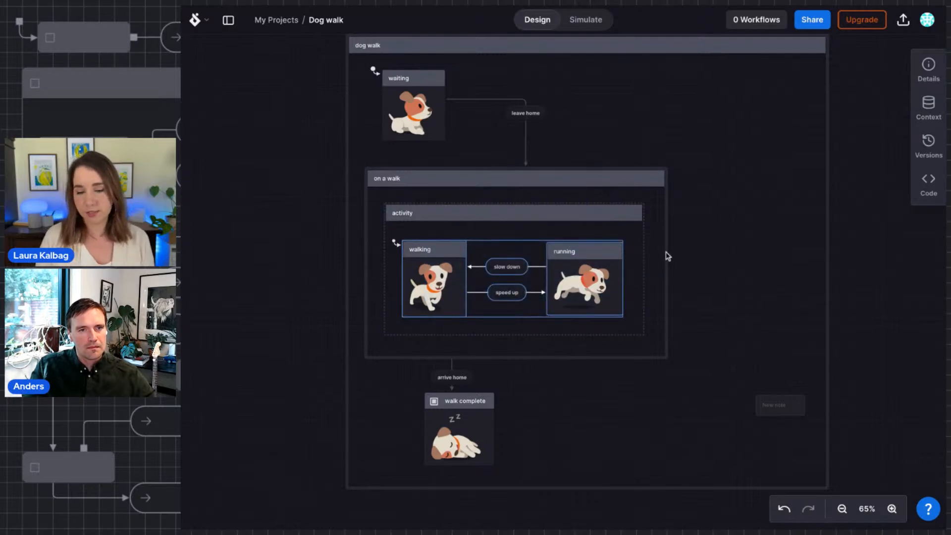
{"action": "key", "text": "Delete"}
{"action": "left_click", "coordinate": [407, 214]}
{"action": "key", "text": "ctrl+z"}
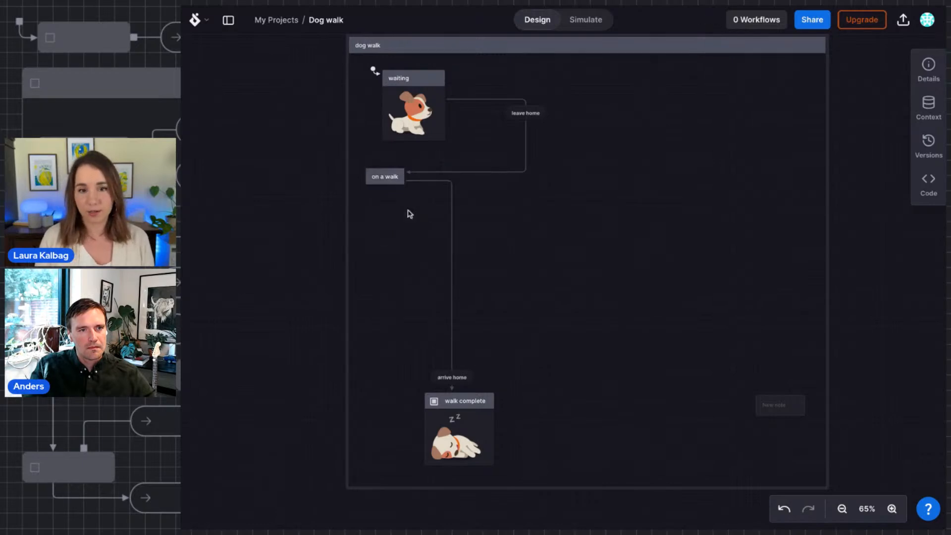
{"action": "left_click", "coordinate": [391, 182]}
{"action": "key", "text": "ctrl+z"}
{"action": "left_click", "coordinate": [676, 203]}
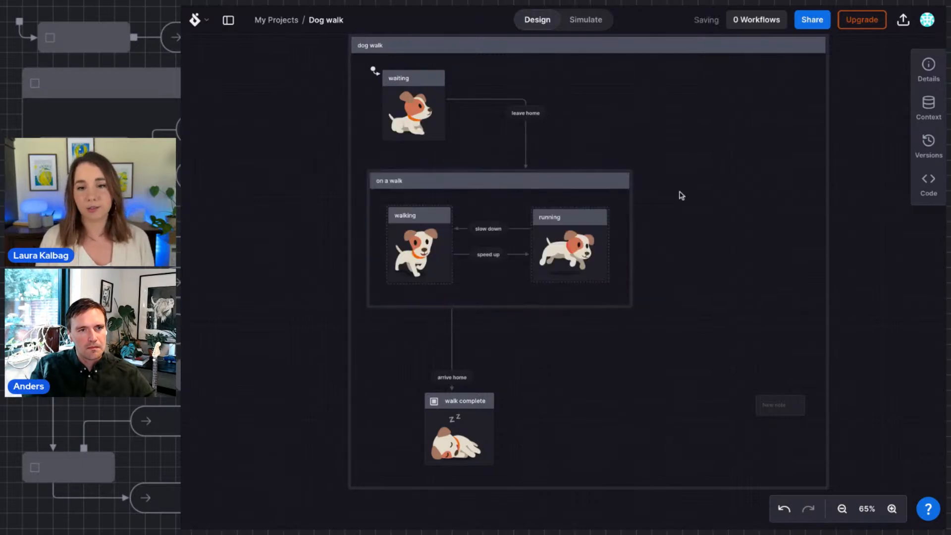
- Change the state type of on a walk from parallel to a regular parent state
{"action": "left_click", "coordinate": [455, 190]}
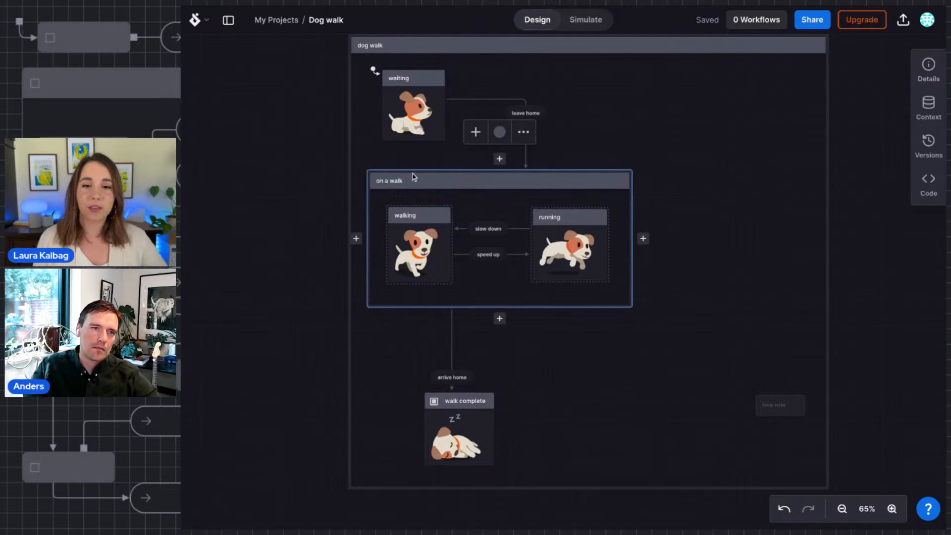
{"action": "left_click", "coordinate": [523, 138]}
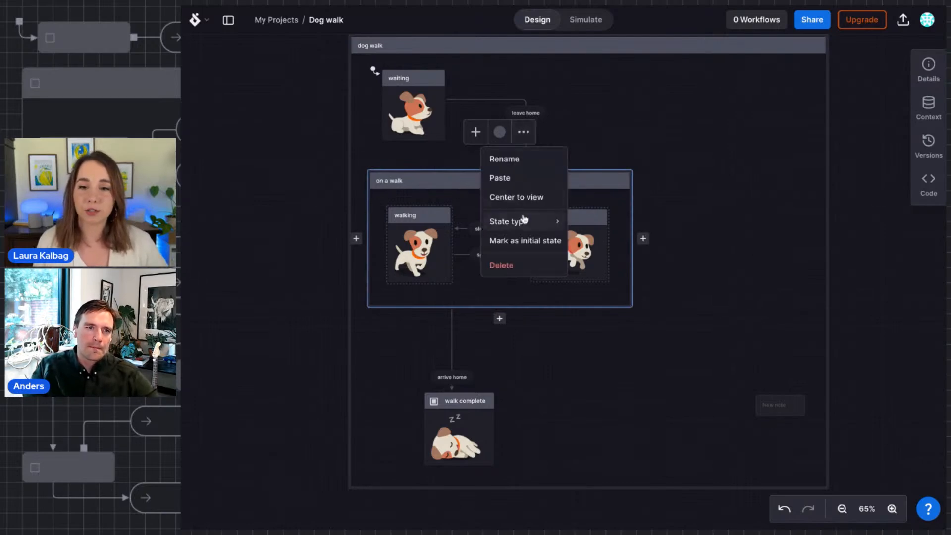
{"action": "mouse_move", "coordinate": [554, 221]}
{"action": "left_click", "coordinate": [613, 230]}
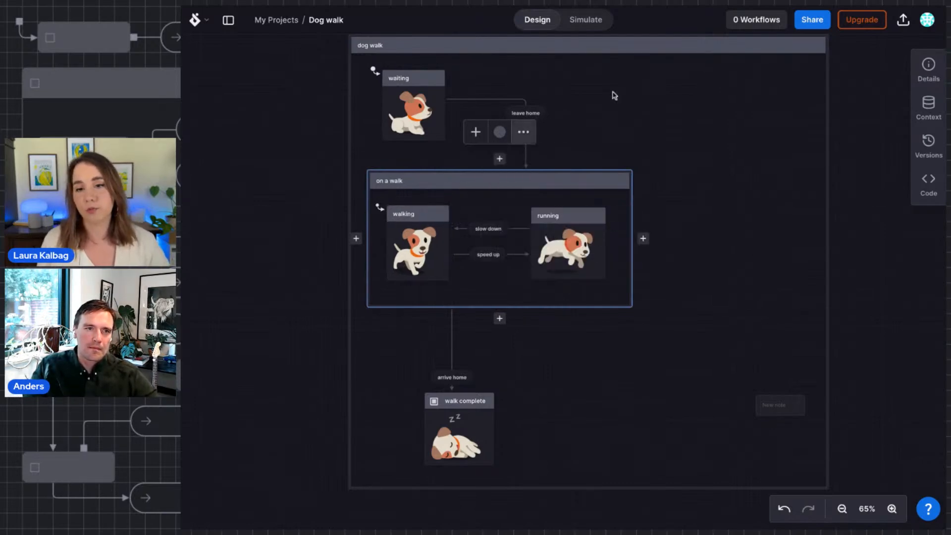
{"action": "left_click", "coordinate": [711, 148]}
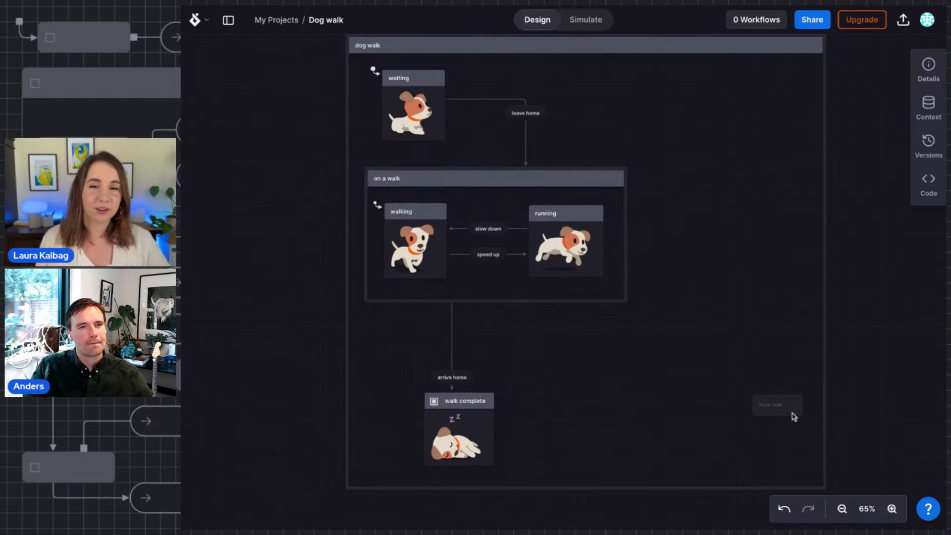
- Move the empty note up beside the leave home event and add another annotation below it
{"action": "double_click", "coordinate": [794, 415]}
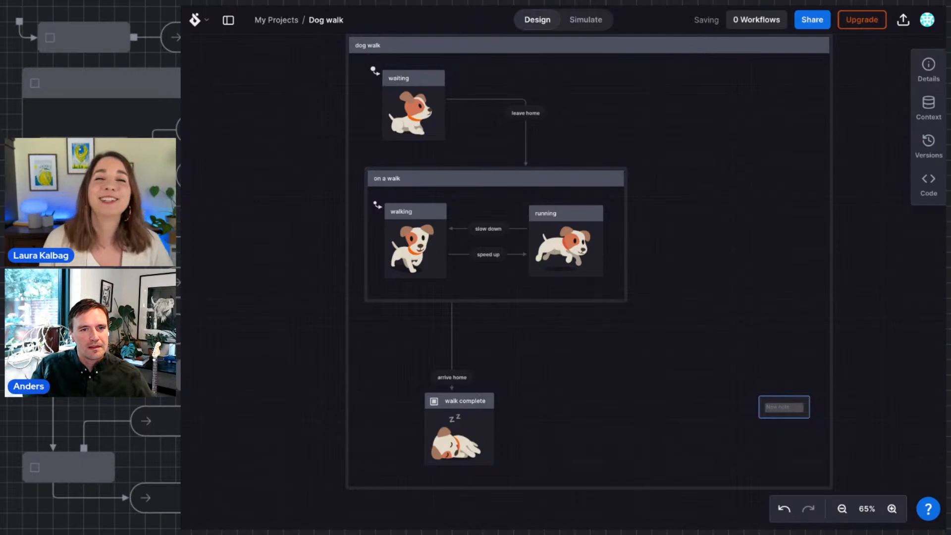
{"action": "left_click_drag", "start_coordinate": [791, 403], "coordinate": [616, 102]}
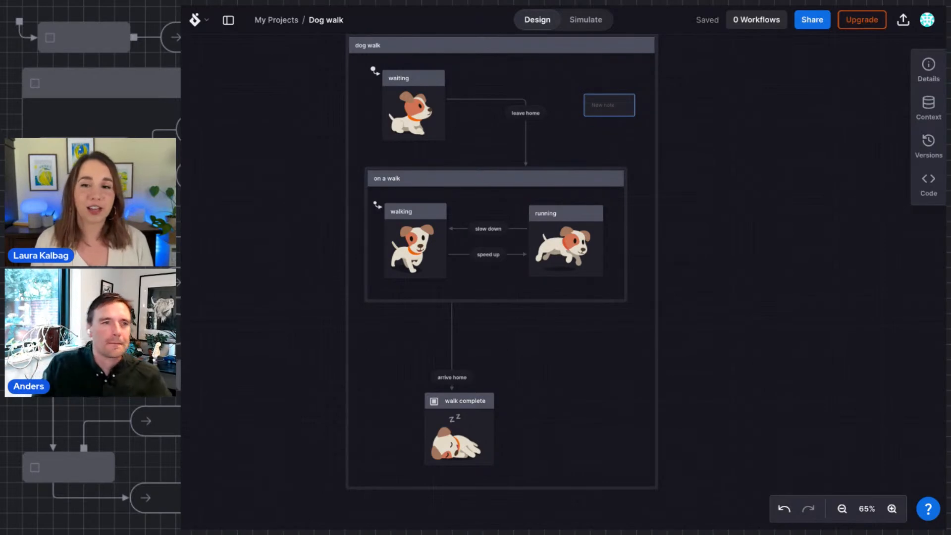
{"action": "right_click", "coordinate": [611, 150]}
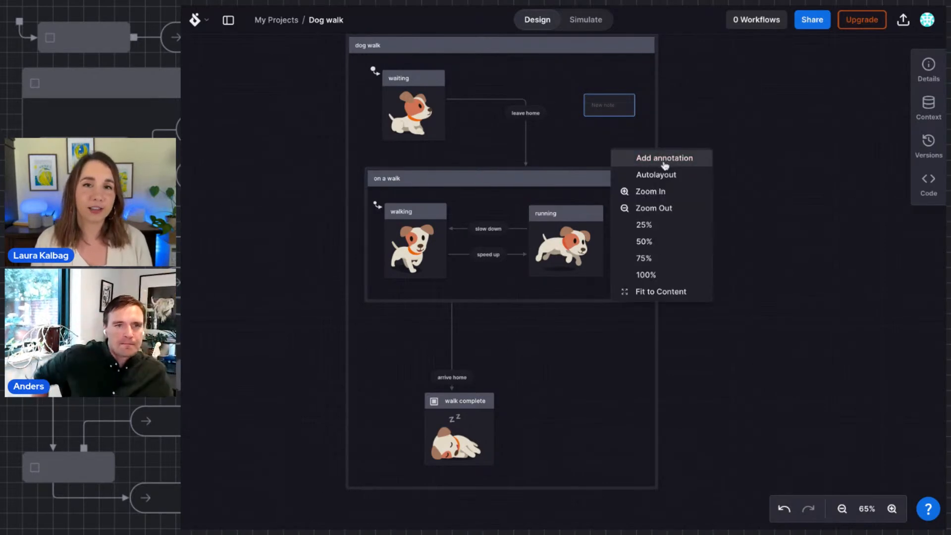
{"action": "left_click", "coordinate": [664, 162]}
{"action": "left_click_drag", "start_coordinate": [642, 162], "coordinate": [598, 140]}
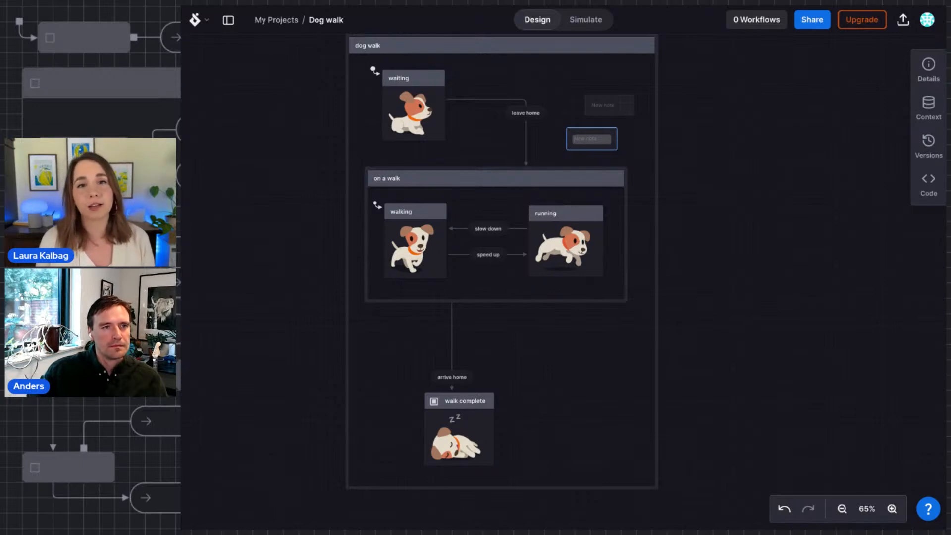
- Reposition the lower empty note into the space between the waiting state and the leave home transition, above on a walk
{"action": "left_click", "coordinate": [574, 102]}
{"action": "key", "text": "ctrl+z"}
{"action": "key", "text": "ctrl+z"}
{"action": "key", "text": "ctrl+z"}
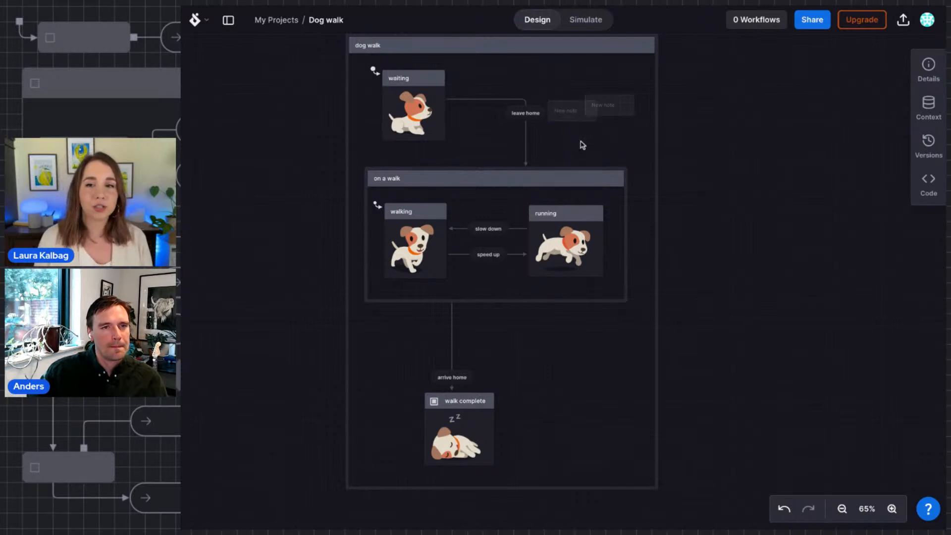
{"action": "key", "text": "ctrl+z"}
{"action": "key", "text": "ctrl+z"}
{"action": "key", "text": "ctrl+z"}
{"action": "key", "text": "ctrl+z"}
{"action": "key", "text": "ctrl+z"}
{"action": "key", "text": "ctrl+z"}
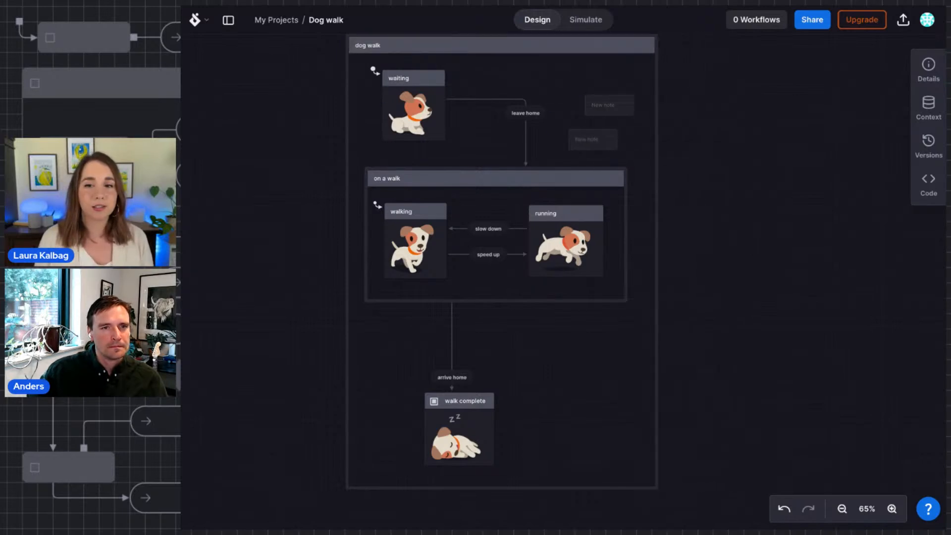
{"action": "key", "text": "ctrl+z"}
{"action": "key", "text": "ctrl+z"}
{"action": "key", "text": "ctrl+z"}
{"action": "key", "text": "ctrl+z"}
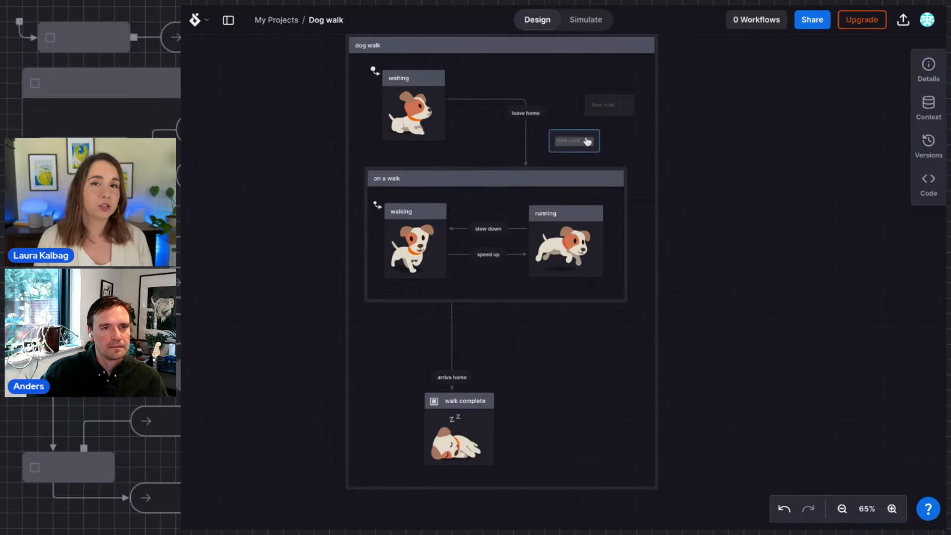
{"action": "key", "text": "ctrl+z"}
{"action": "key", "text": "ctrl+z"}
{"action": "key", "text": "ctrl+z"}
{"action": "key", "text": "ctrl+z"}
{"action": "key", "text": "ctrl+z"}
{"action": "key", "text": "ctrl+z"}
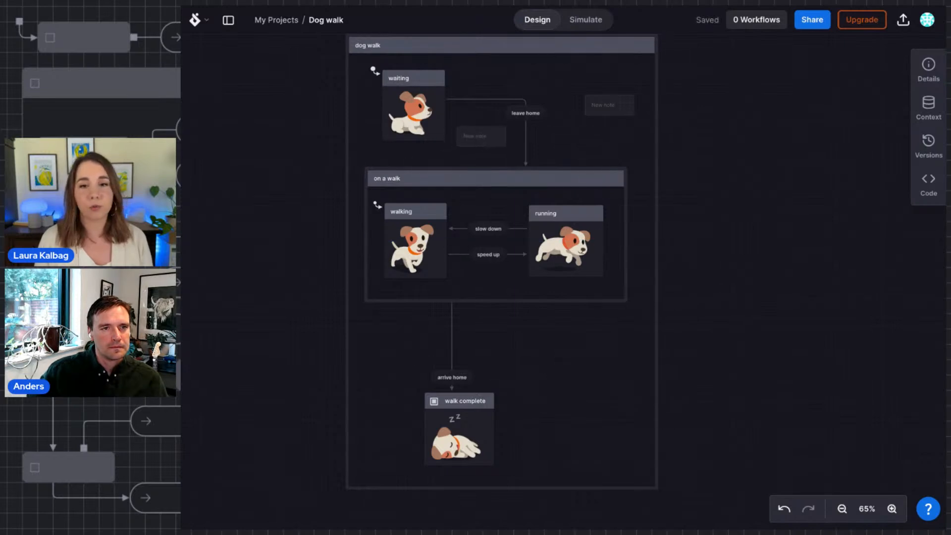
{"action": "key", "text": "ctrl+z"}
{"action": "key", "text": "ctrl+z"}
{"action": "key", "text": "ctrl+z"}
{"action": "key", "text": "ctrl+z"}
{"action": "key", "text": "ctrl+z"}
{"action": "key", "text": "ctrl+z"}
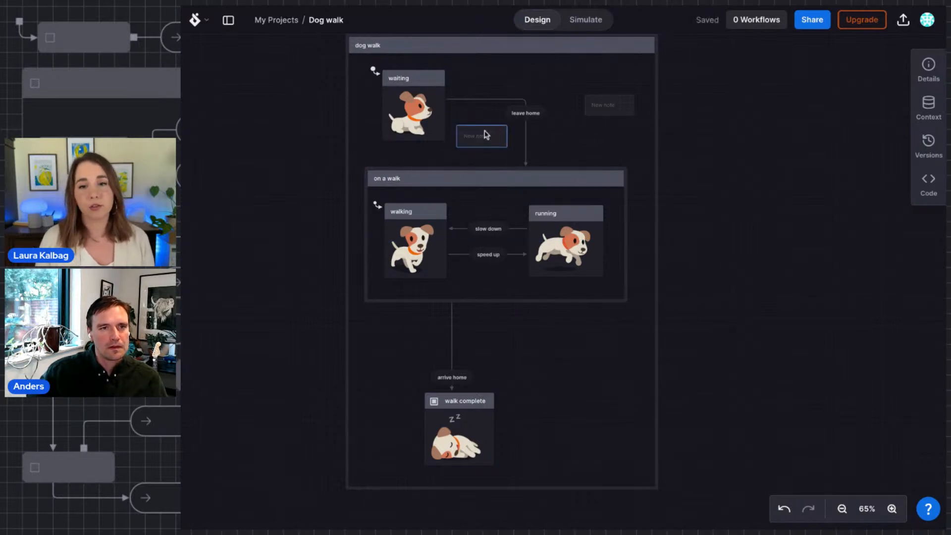
- Write "I decided to get rid of the parallel states" in the empty note beside the waiting state
{"action": "double_click", "coordinate": [485, 146]}
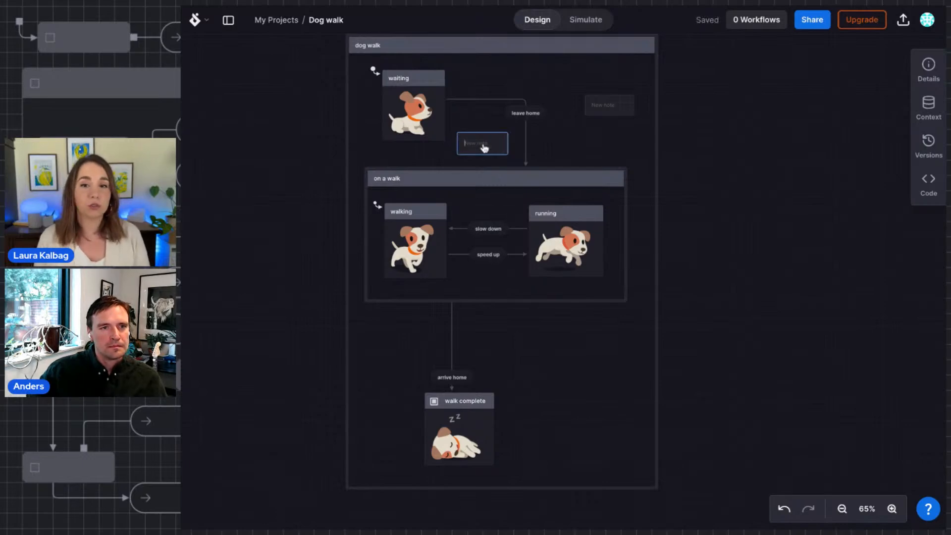
{"action": "type", "text": "I'd"}
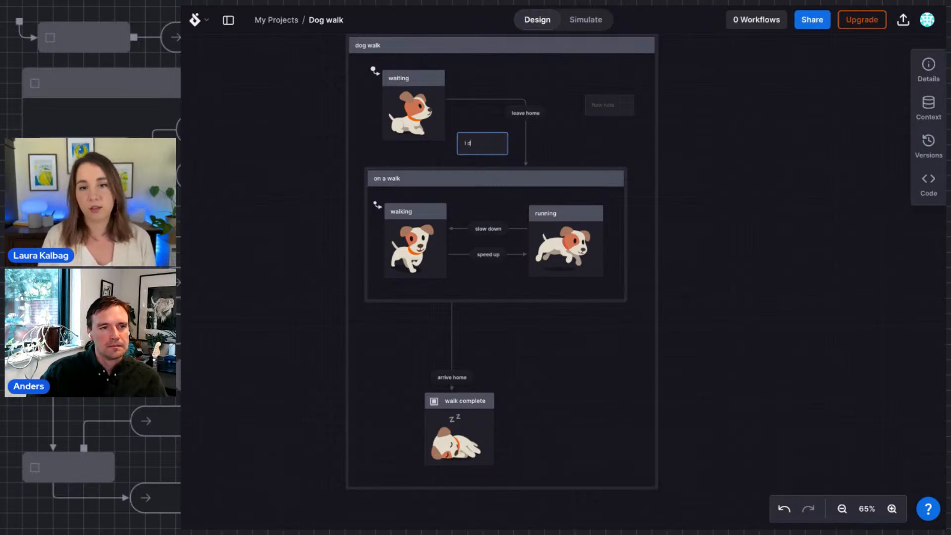
{"action": "type", "text": "ecided to get r"}
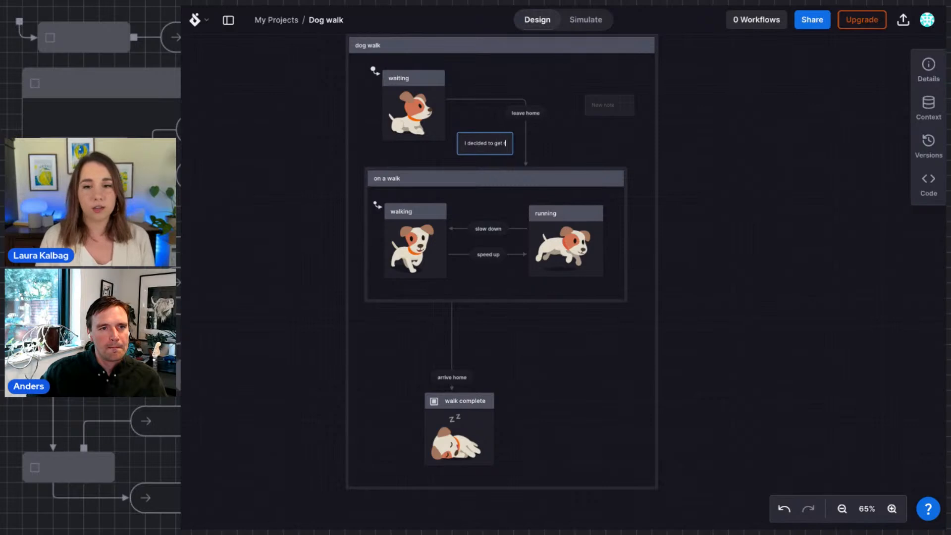
{"action": "type", "text": "id of the parallel states"}
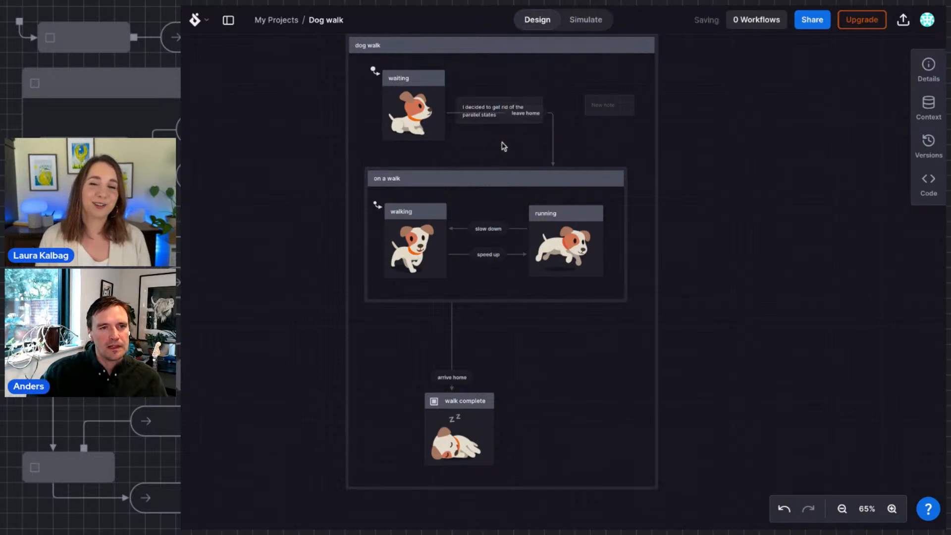
- Place the parallel states note above the leave home transition and delete the remaining empty note
{"action": "left_click", "coordinate": [579, 138]}
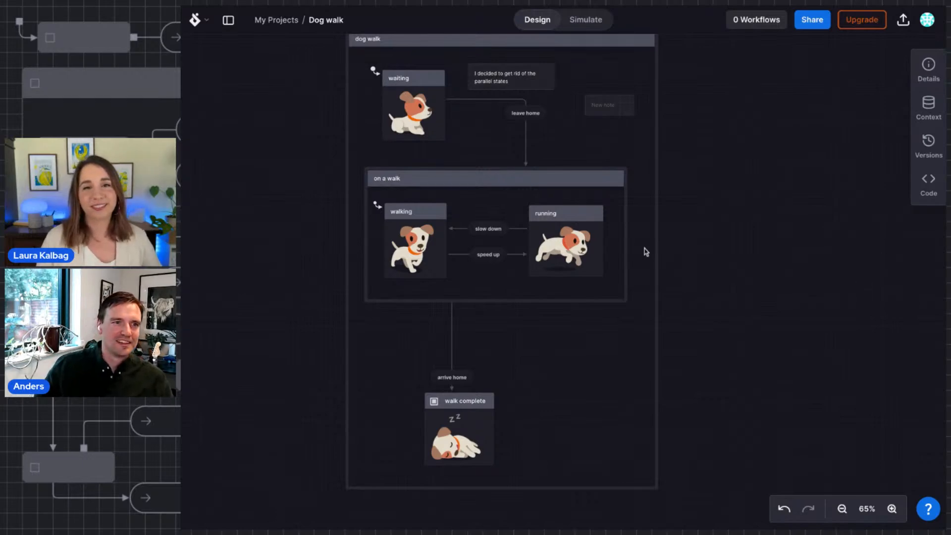
{"action": "left_click", "coordinate": [629, 108]}
{"action": "key", "text": "Delete"}
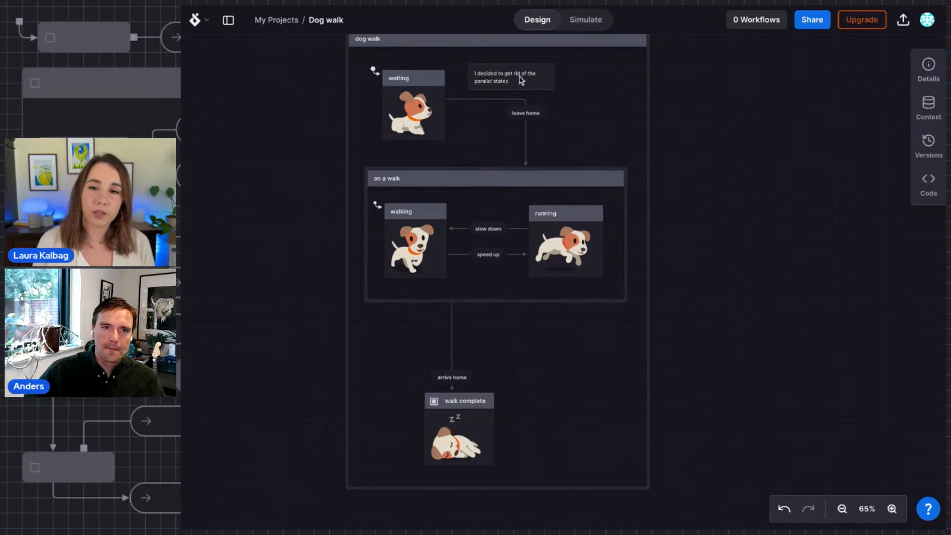
- Open the running state's description for editing and select its entire image Markdown
{"action": "left_click", "coordinate": [891, 508]}
{"action": "left_click", "coordinate": [892, 509]}
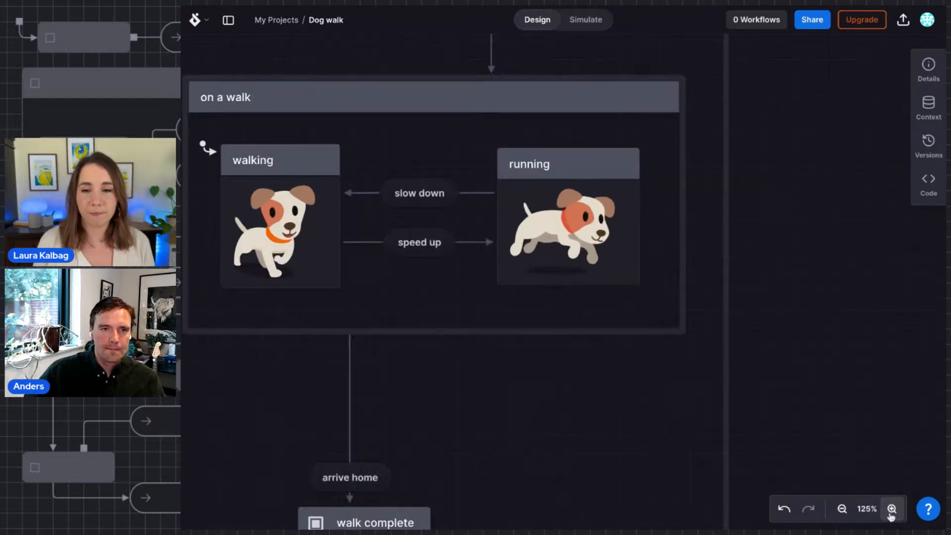
{"action": "left_click", "coordinate": [891, 509]}
{"action": "left_click", "coordinate": [613, 143]}
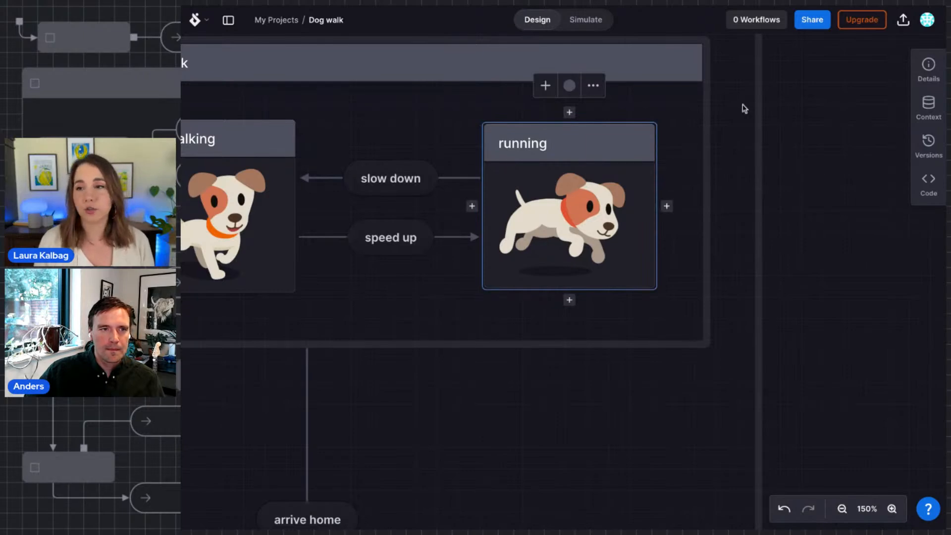
{"action": "mouse_move", "coordinate": [619, 192]}
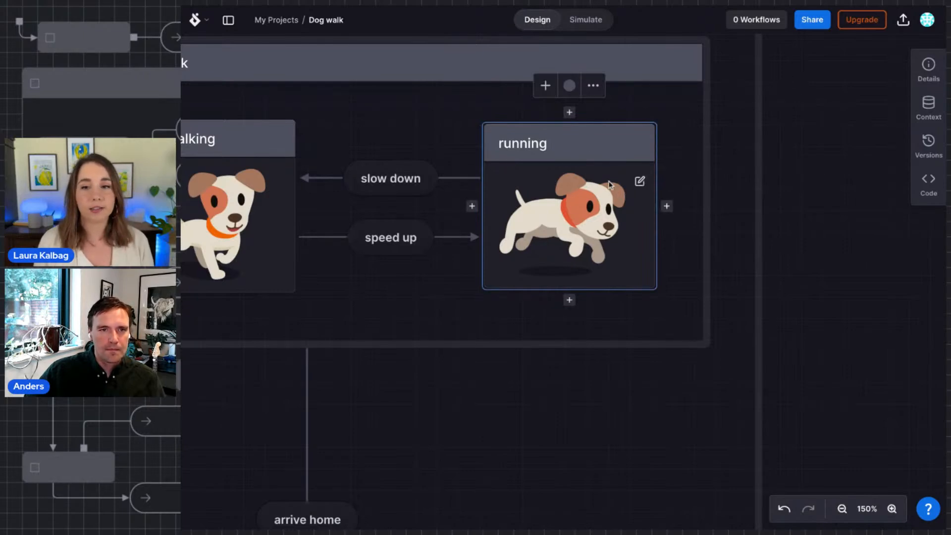
{"action": "left_click", "coordinate": [639, 184]}
{"action": "left_click_drag", "start_coordinate": [779, 243], "coordinate": [669, 208]}
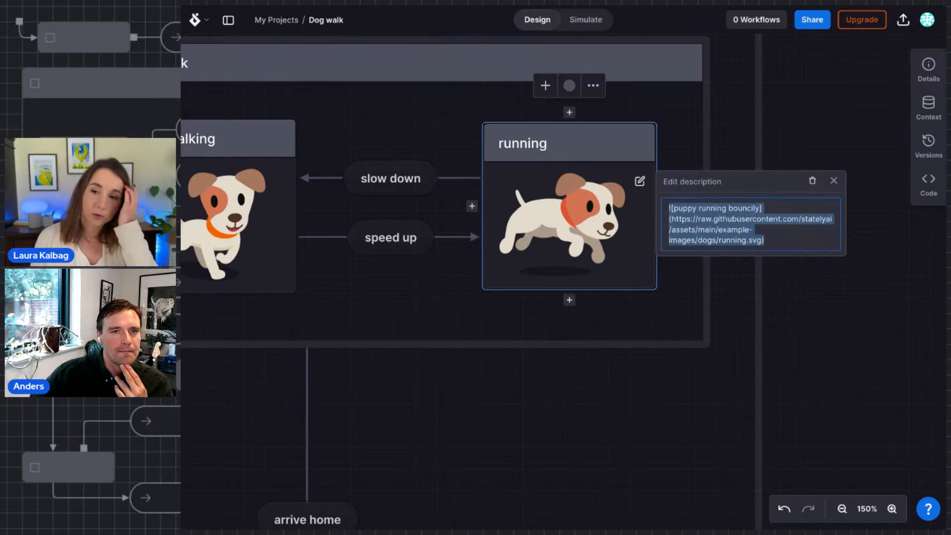
- Examine the image URL in the running state's description and how it fits into the complete Markdown
{"action": "left_click", "coordinate": [788, 237]}
{"action": "left_click_drag", "start_coordinate": [789, 239], "coordinate": [748, 233]}
{"action": "left_click", "coordinate": [791, 233]}
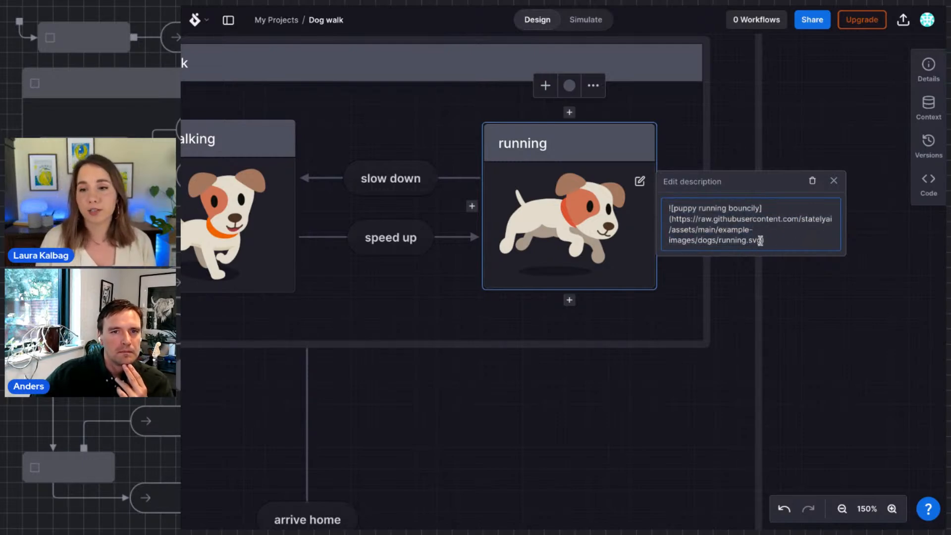
{"action": "left_click", "coordinate": [674, 219], "text": "shift"}
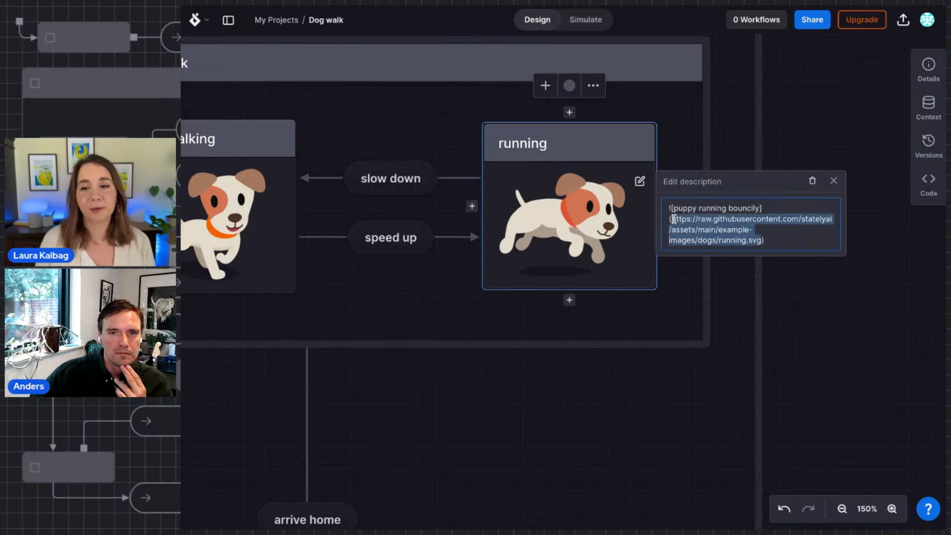
{"action": "left_click", "coordinate": [781, 236]}
{"action": "left_click_drag", "start_coordinate": [760, 240], "coordinate": [759, 240]}
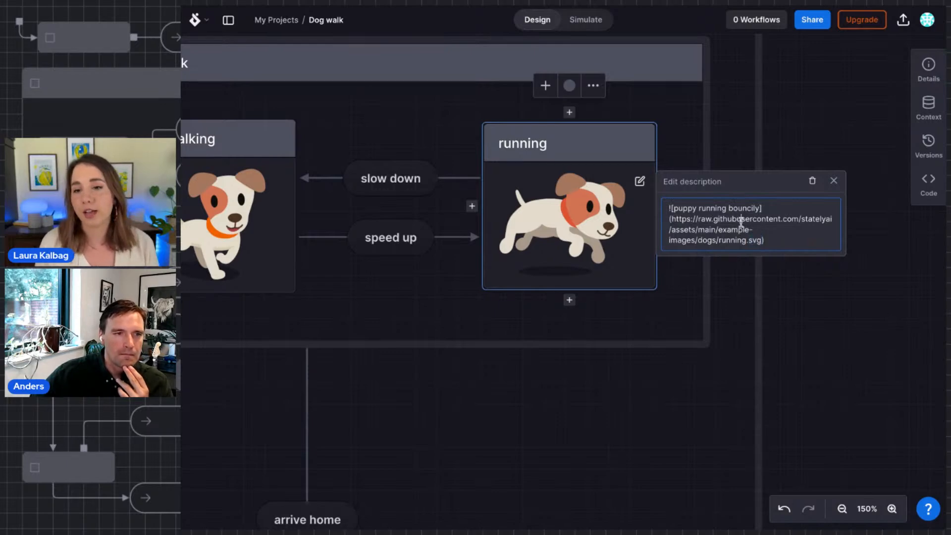
{"action": "left_click_drag", "start_coordinate": [666, 209], "coordinate": [738, 209]}
{"action": "key", "text": "shift+Down"}
{"action": "key", "text": "shift+Down"}
{"action": "key", "text": "shift+Down"}
{"action": "key", "text": "shift+End"}
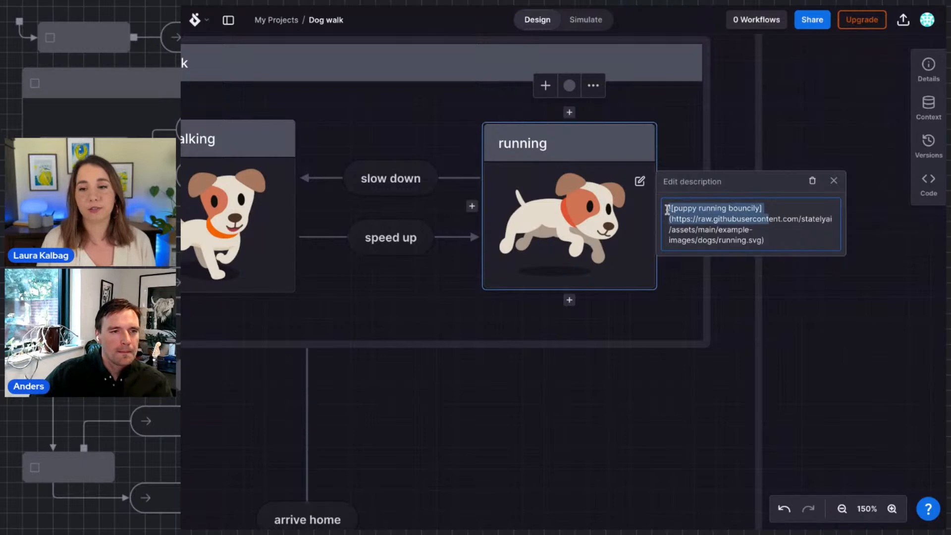
{"action": "left_click", "coordinate": [671, 208]}
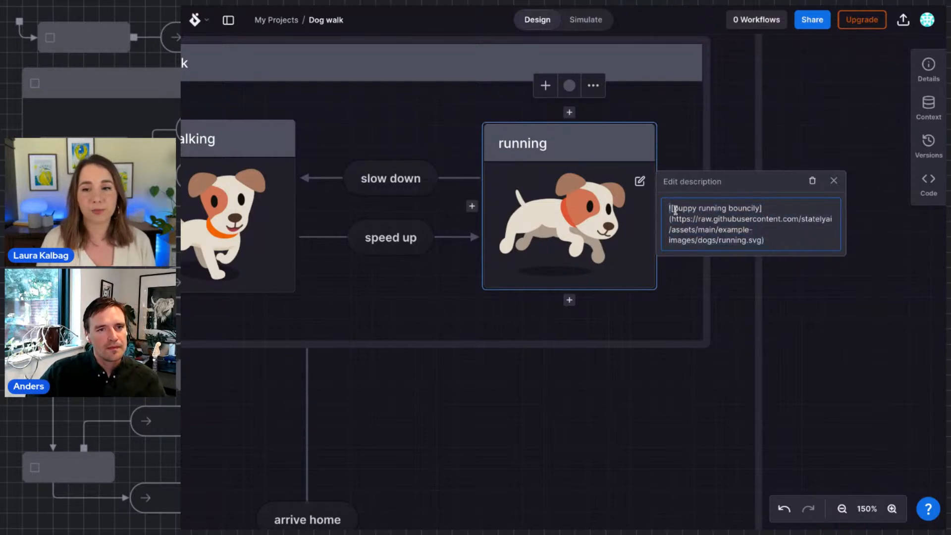
- Highlight the image's alt text "puppy running bouncily" and the parenthesised image URL in the running state's description
{"action": "key", "text": "shift+Right"}
{"action": "key", "text": "shift+Right"}
{"action": "key", "text": "shift+Right"}
{"action": "key", "text": "shift+Right"}
{"action": "key", "text": "shift+Right"}
{"action": "key", "text": "shift+Right"}
{"action": "key", "text": "shift+Right"}
{"action": "key", "text": "shift+Right"}
{"action": "key", "text": "shift+Right"}
{"action": "key", "text": "shift+Right"}
{"action": "key", "text": "shift+Right"}
{"action": "key", "text": "shift+Right"}
{"action": "key", "text": "shift+Right"}
{"action": "key", "text": "shift+Right"}
{"action": "key", "text": "shift+Right"}
{"action": "key", "text": "shift+Right"}
{"action": "key", "text": "shift+Right"}
{"action": "key", "text": "shift+Right"}
{"action": "key", "text": "shift+Right"}
{"action": "key", "text": "shift+Right"}
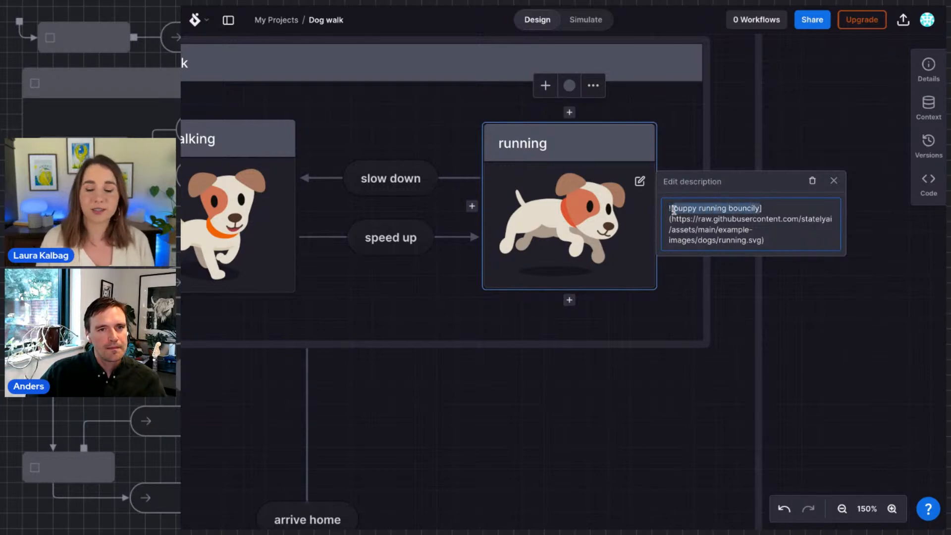
{"action": "left_click", "coordinate": [762, 208]}
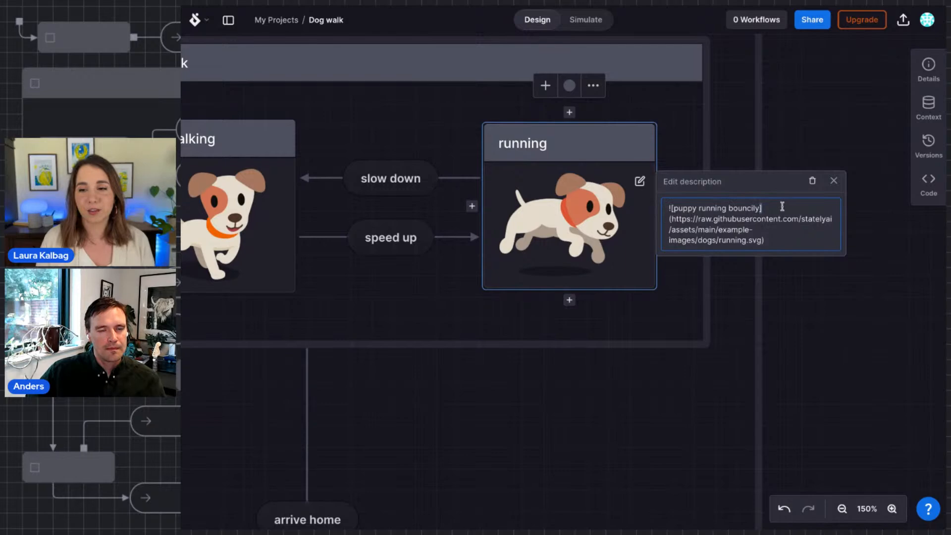
{"action": "key", "text": "shift+Down"}
{"action": "key", "text": "shift+Down"}
{"action": "key", "text": "shift+Down"}
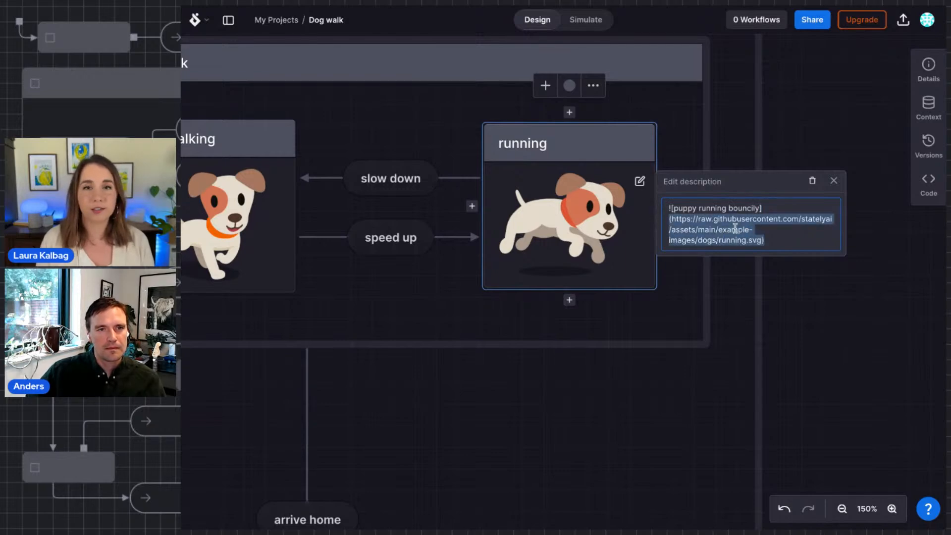
- Add the line "Here's my description. [Here's a link](#)" below the image in the running state's description
{"action": "left_click", "coordinate": [788, 239]}
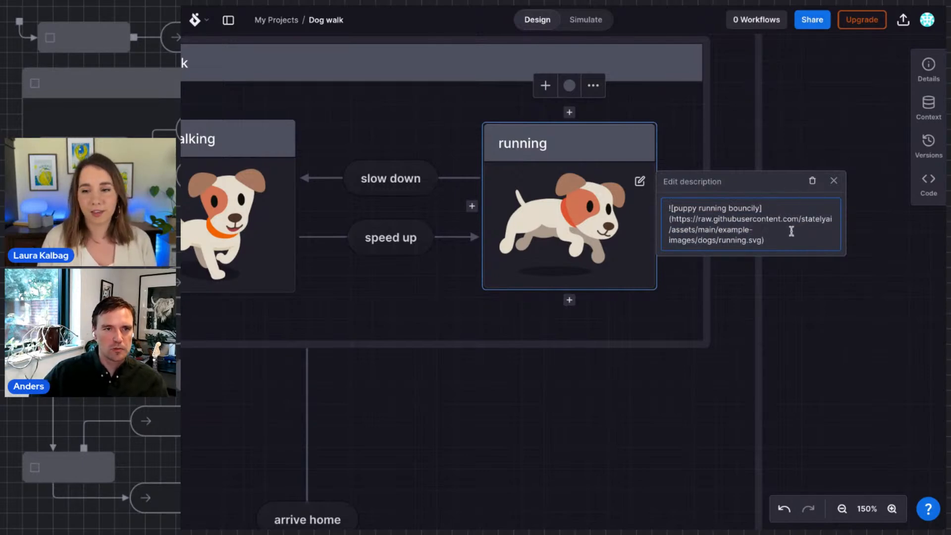
{"action": "key", "text": "Return"}
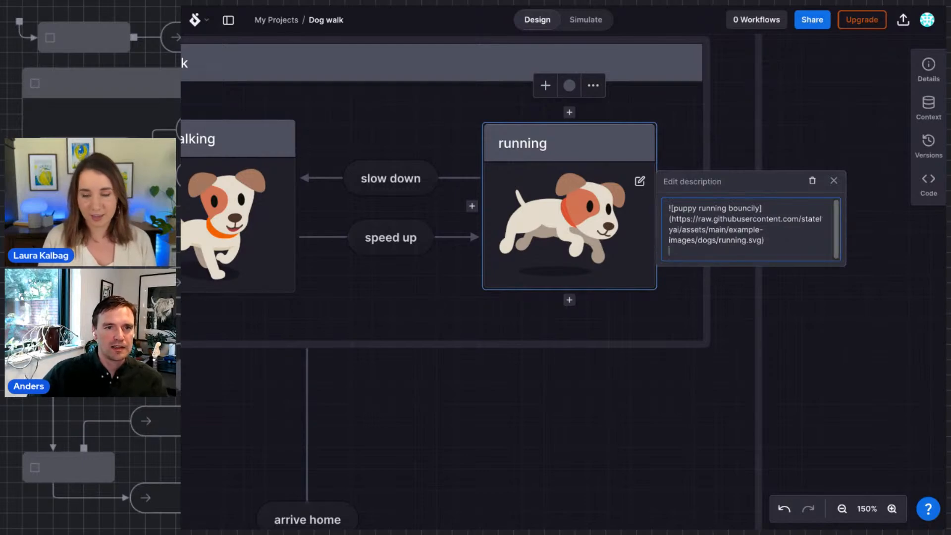
{"action": "type", "text": "Here's my "}
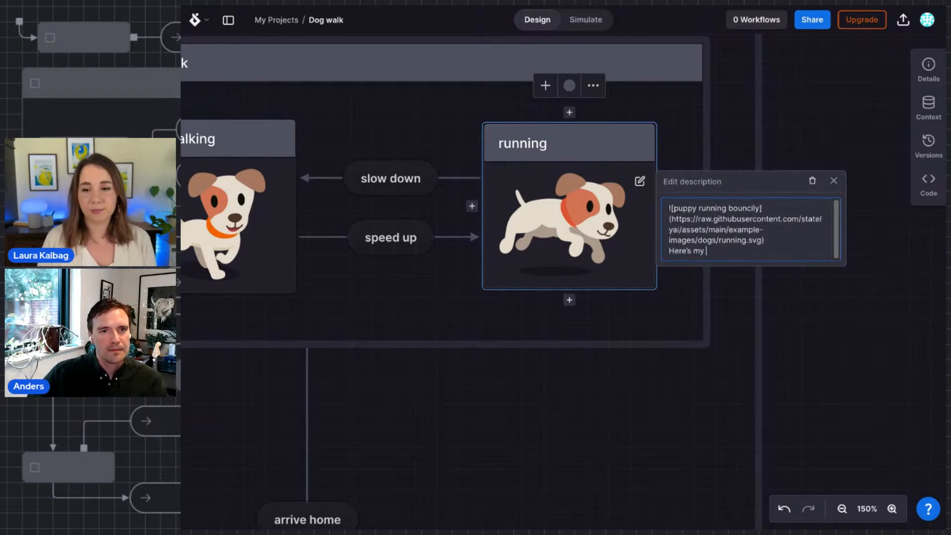
{"action": "type", "text": "description. "}
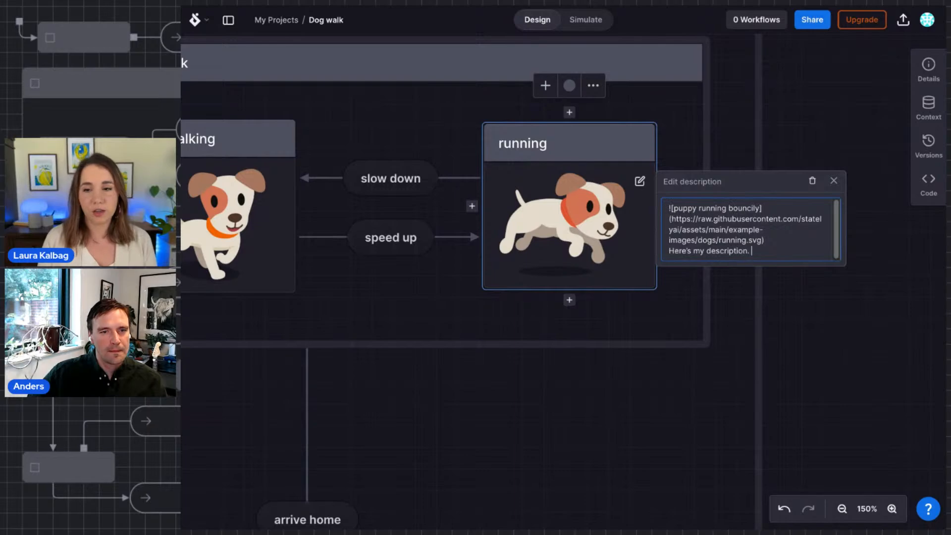
{"action": "type", "text": "[Here"}
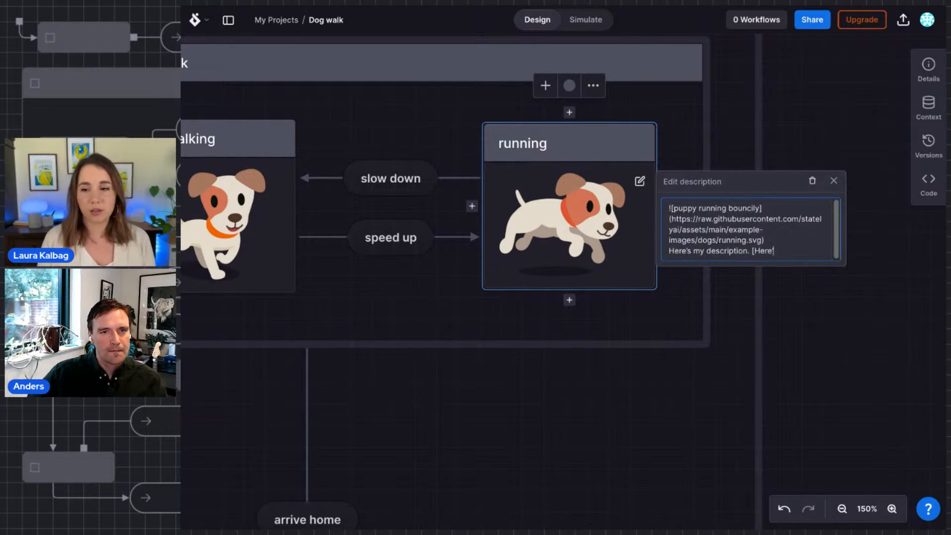
{"action": "type", "text": "'s a lun"}
{"action": "key", "text": "BackSpace"}
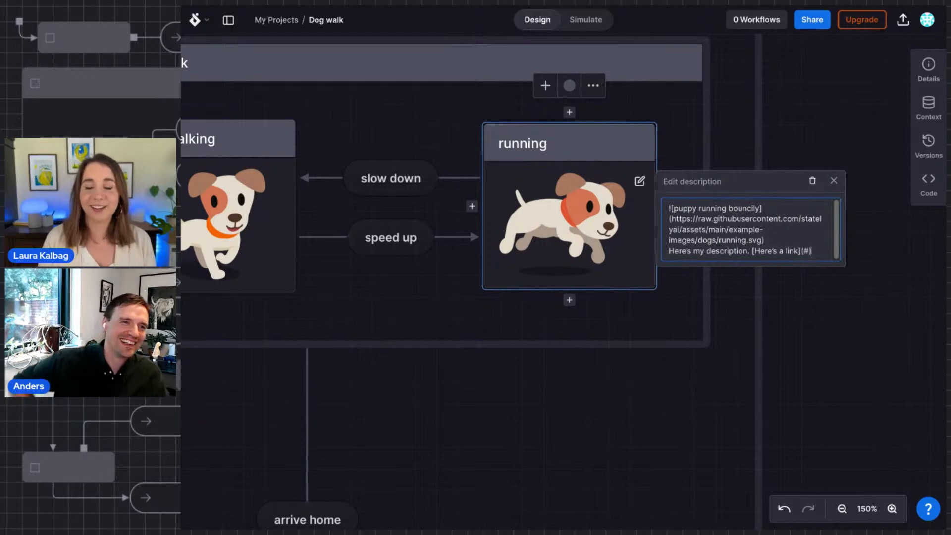
{"action": "key", "text": "Escape"}
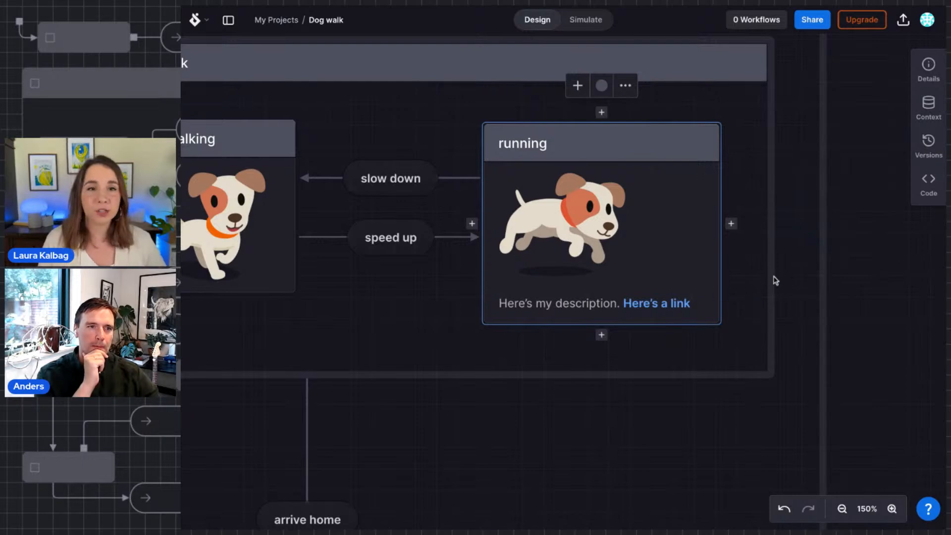
{"action": "left_click", "coordinate": [776, 281]}
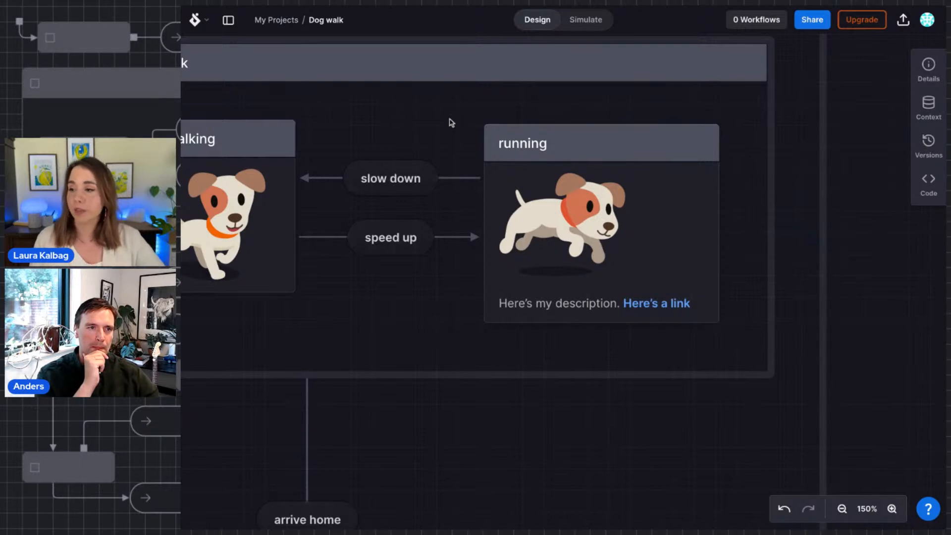
- Show the project's list of machines, view New Machine, and return to the dog walk machine
{"action": "left_click", "coordinate": [228, 22]}
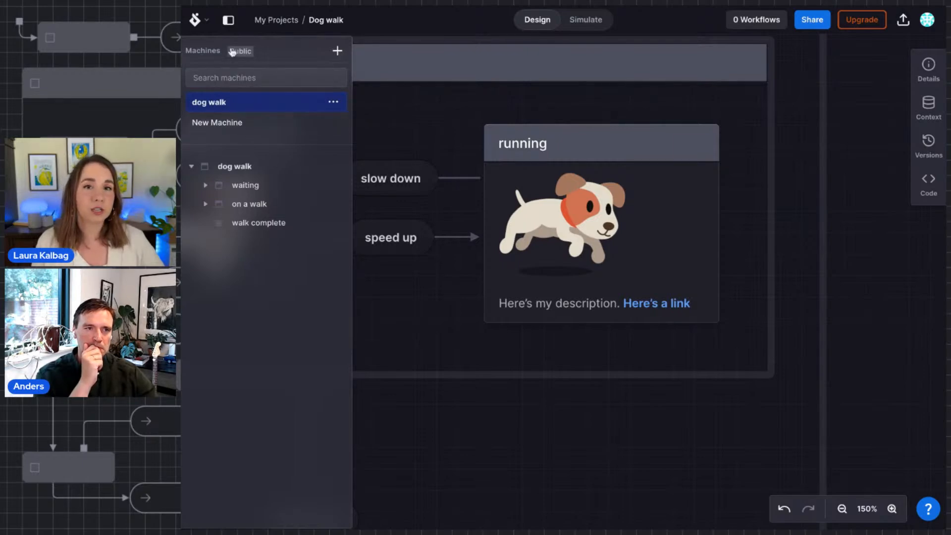
{"action": "left_click", "coordinate": [235, 128]}
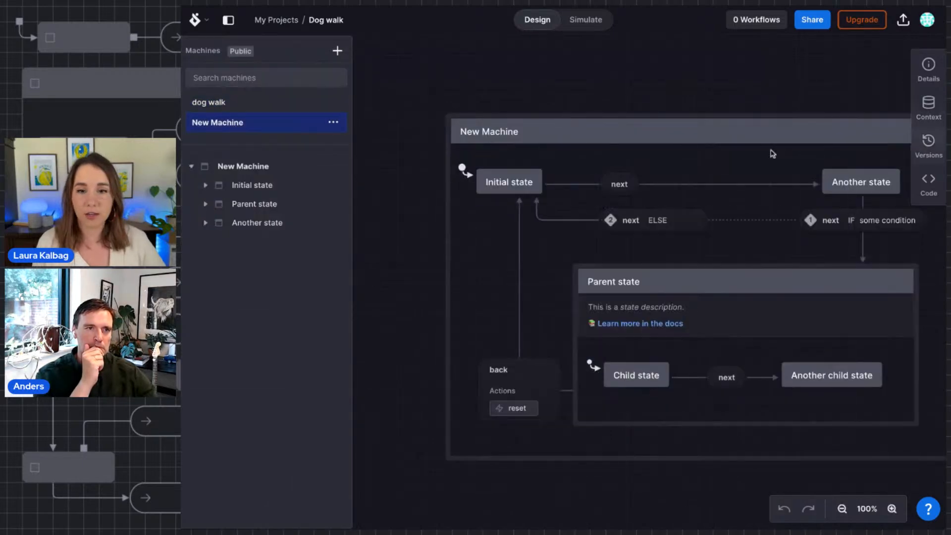
{"action": "left_click", "coordinate": [254, 103]}
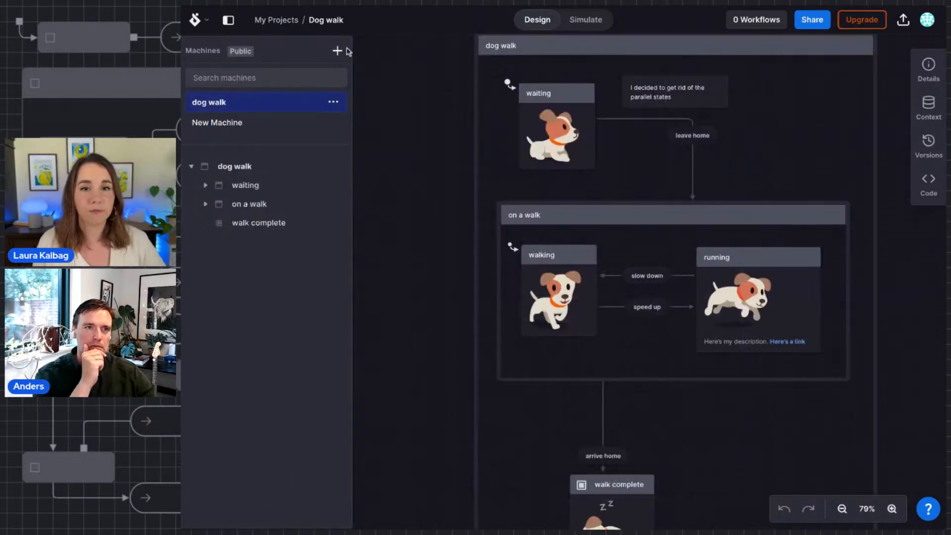
- Show the code import option for creating a new machine, and cancel without creating one
{"action": "left_click", "coordinate": [338, 50]}
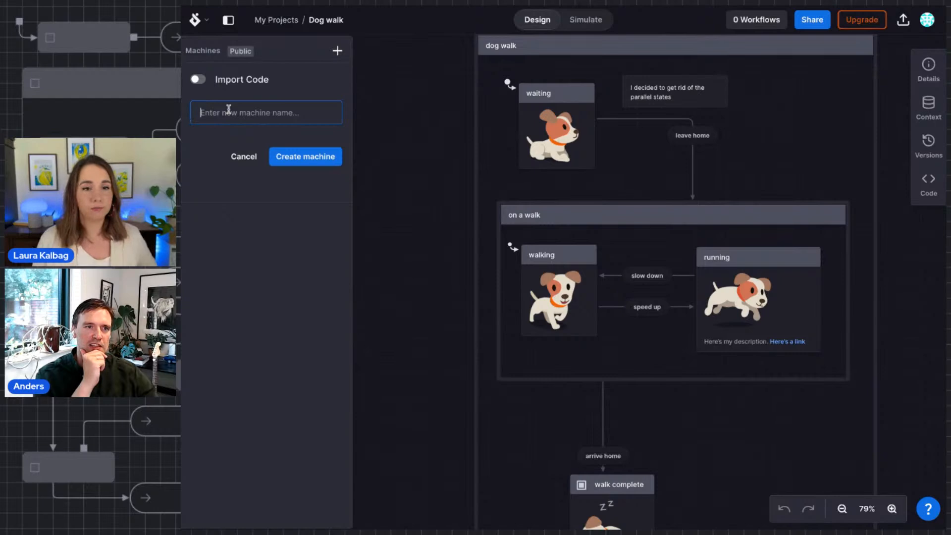
{"action": "left_click", "coordinate": [265, 79]}
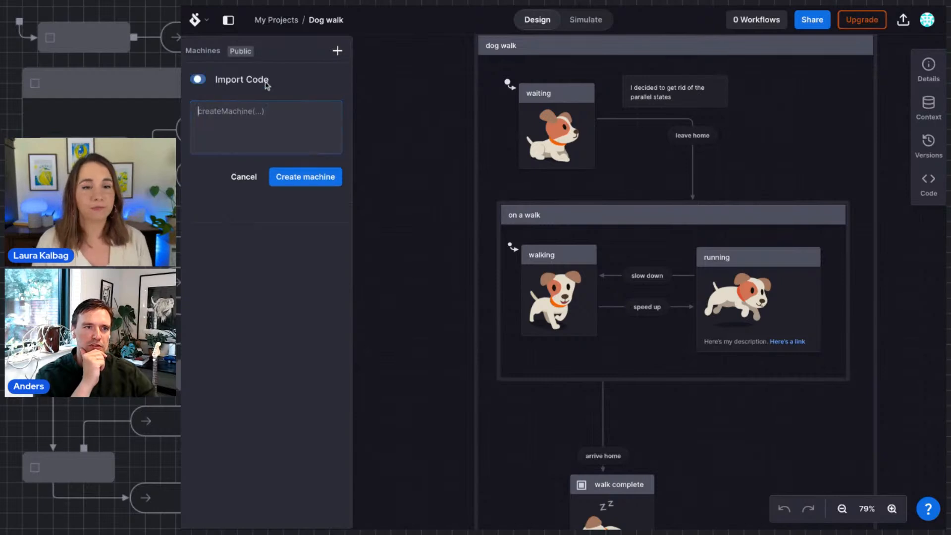
{"action": "left_click", "coordinate": [243, 177]}
- Search the project's machines for "dog" and clear the search
{"action": "left_click", "coordinate": [257, 77]}
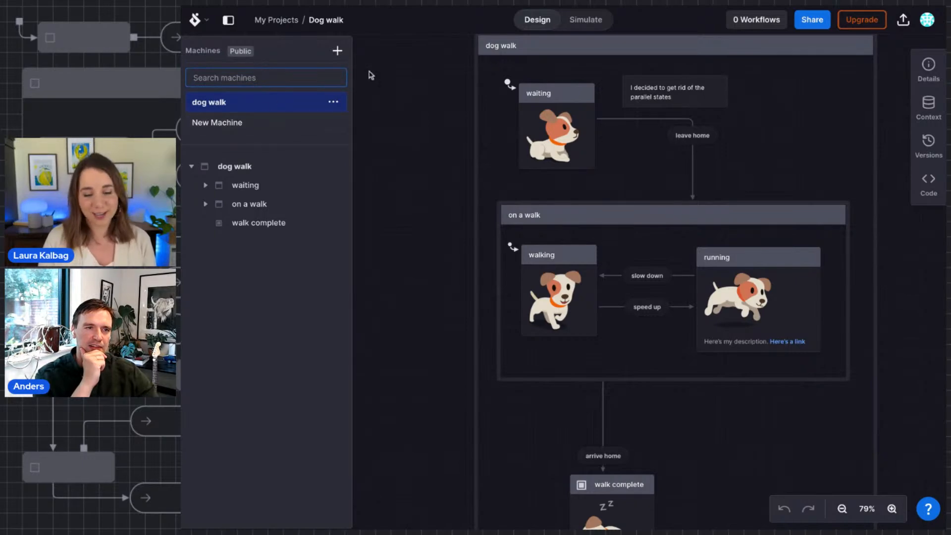
{"action": "type", "text": "dog"}
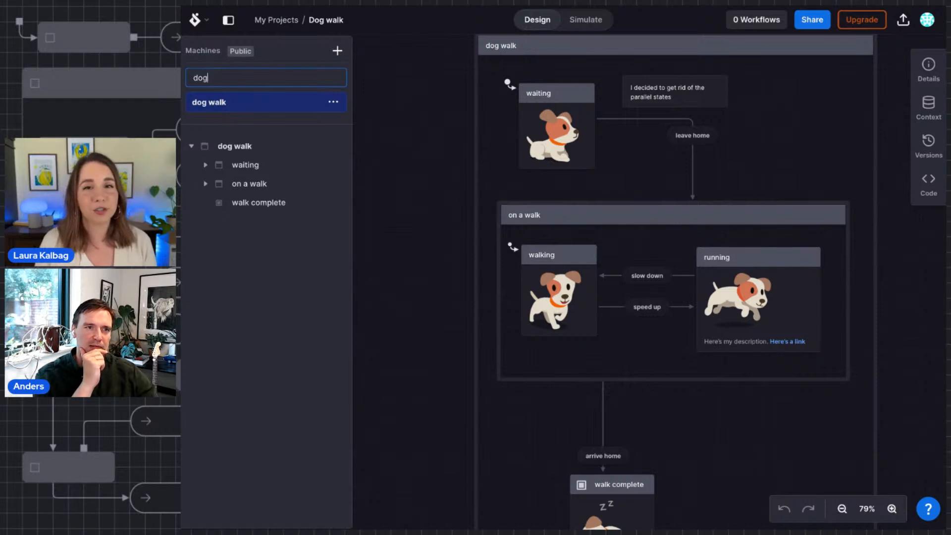
{"action": "double_click", "coordinate": [286, 77]}
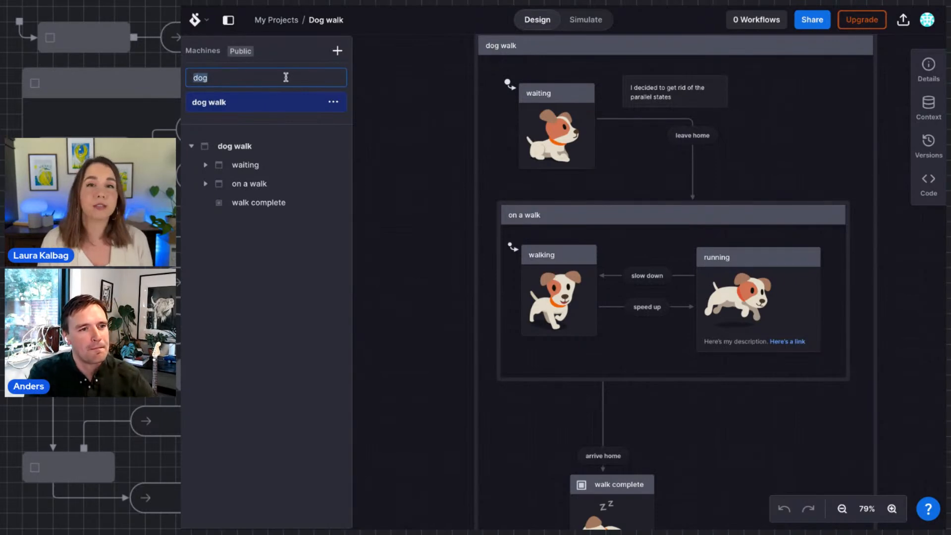
{"action": "key", "text": "BackSpace"}
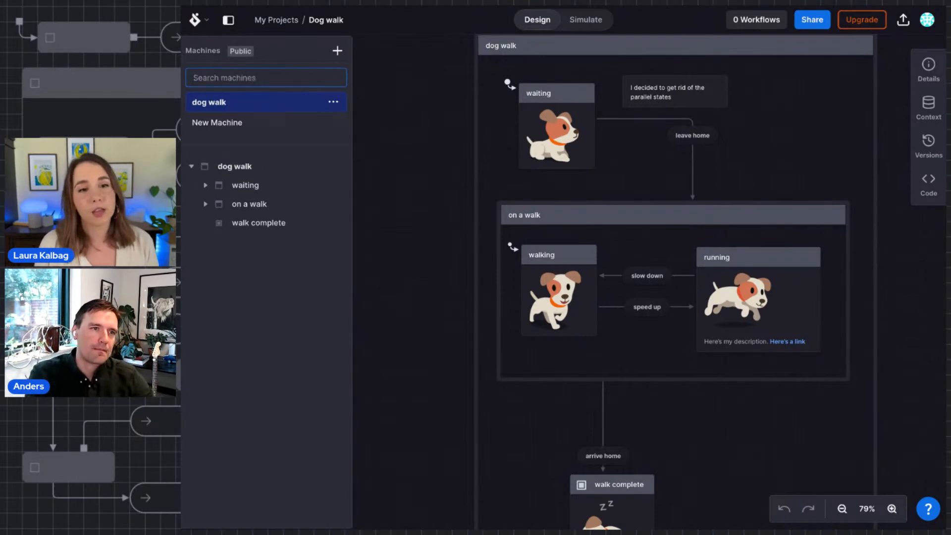
- Create a new machine named "waiting" in the project without importing code
{"action": "left_click", "coordinate": [340, 52]}
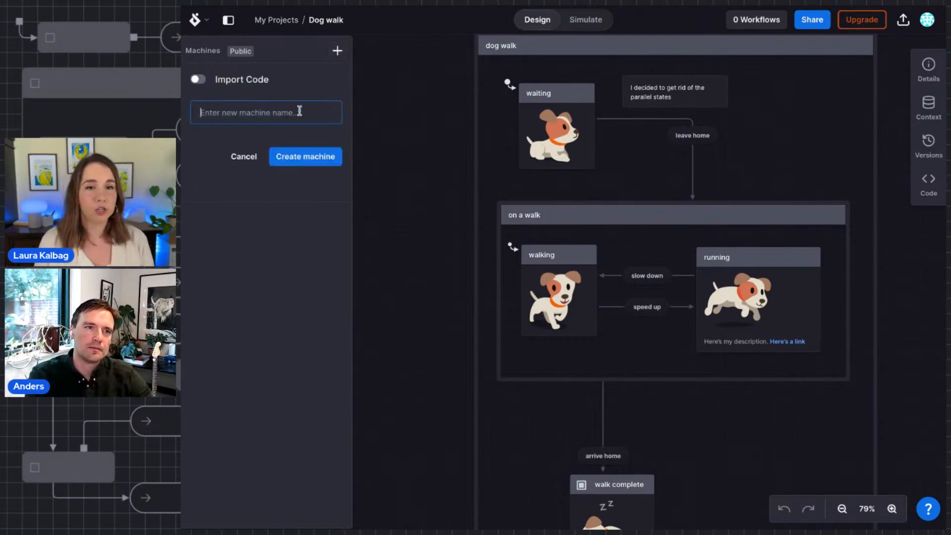
{"action": "left_click", "coordinate": [290, 87]}
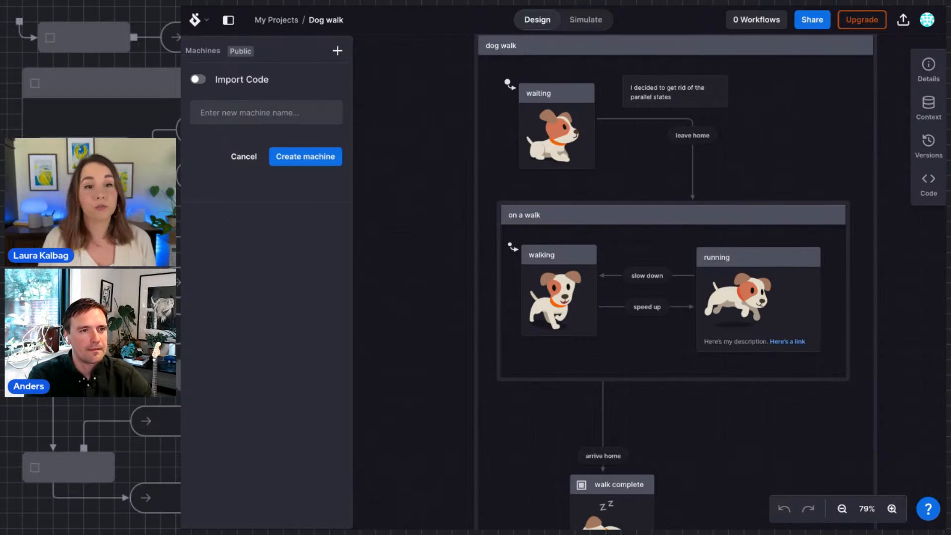
{"action": "left_click", "coordinate": [198, 79]}
{"action": "left_click", "coordinate": [200, 81]}
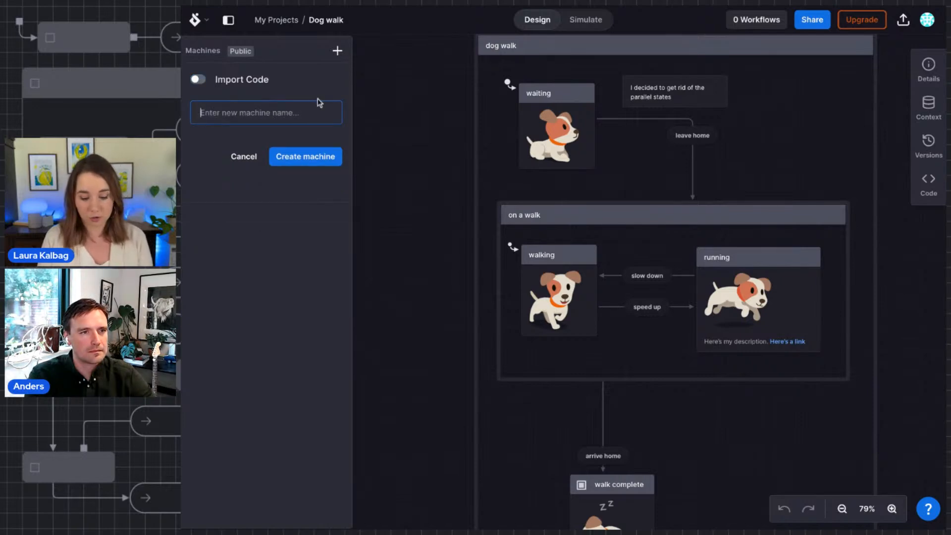
{"action": "type", "text": "waiting"}
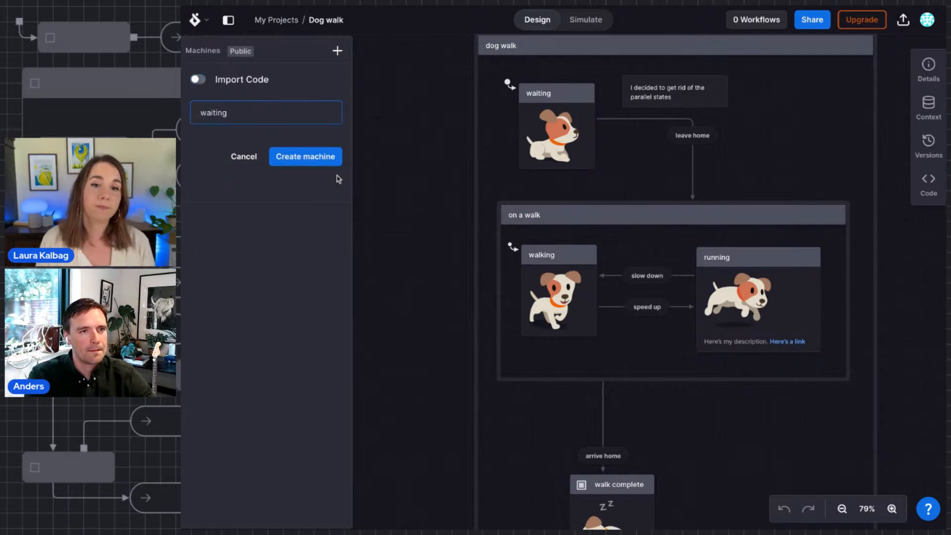
{"action": "left_click", "coordinate": [328, 159]}
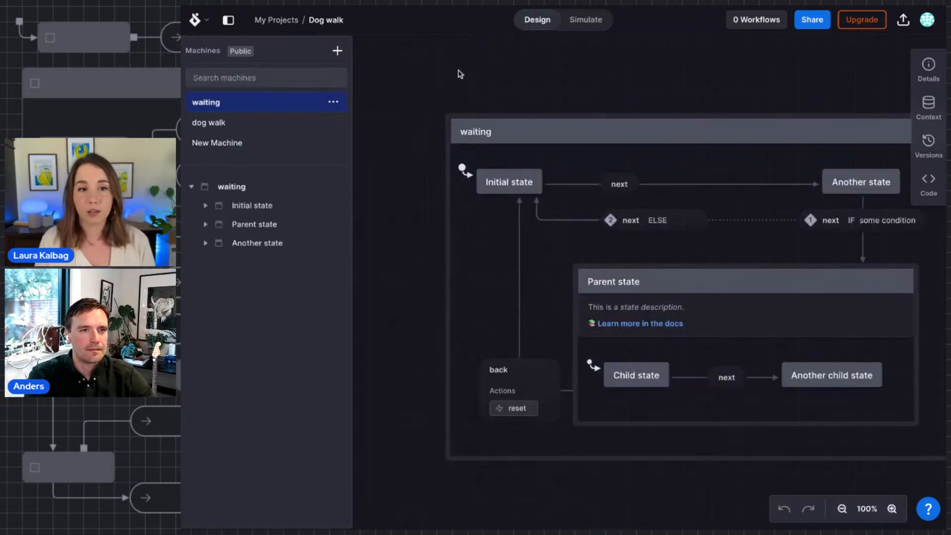
- Delete all the sample states inside the new waiting machine and rename its root state "begging"
{"action": "left_click_drag", "start_coordinate": [451, 135], "coordinate": [889, 398]}
{"action": "key", "text": "Delete"}
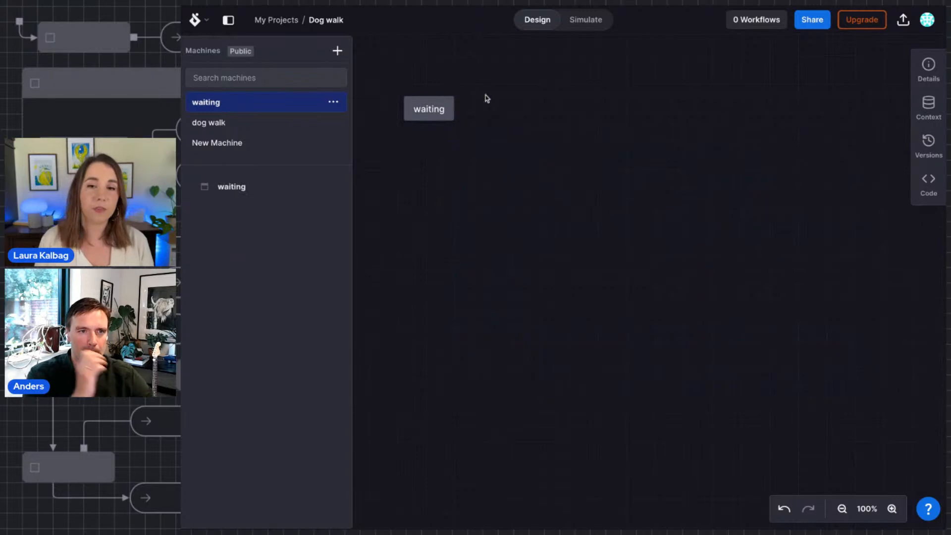
{"action": "left_click", "coordinate": [448, 110]}
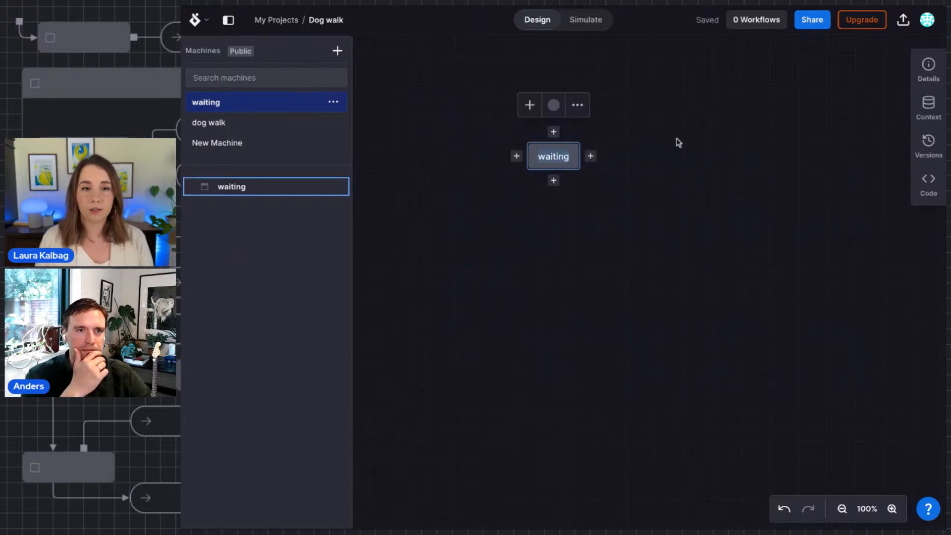
{"action": "key", "text": "Return"}
{"action": "type", "text": "begging"}
{"action": "key", "text": "Return"}
{"action": "left_click", "coordinate": [683, 167]}
{"action": "left_click", "coordinate": [558, 169]}
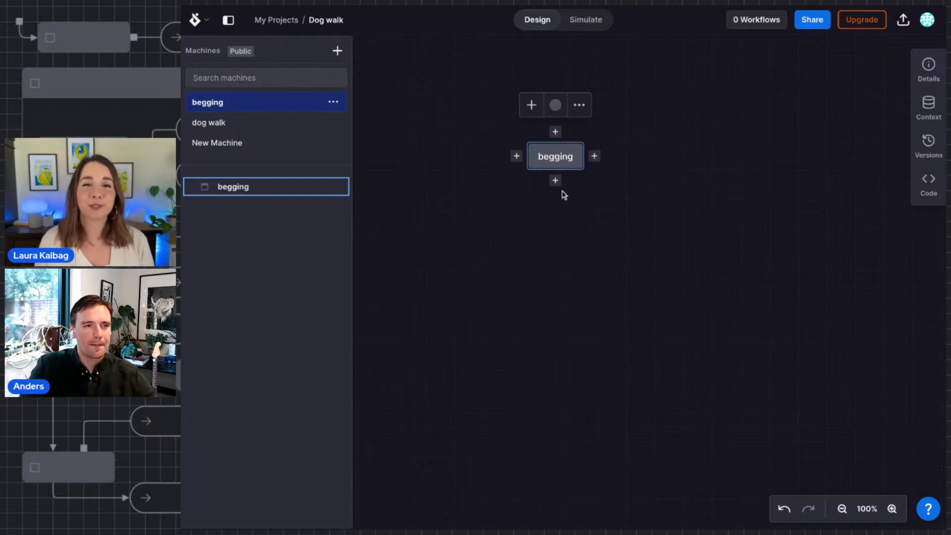
{"action": "left_click", "coordinate": [608, 203]}
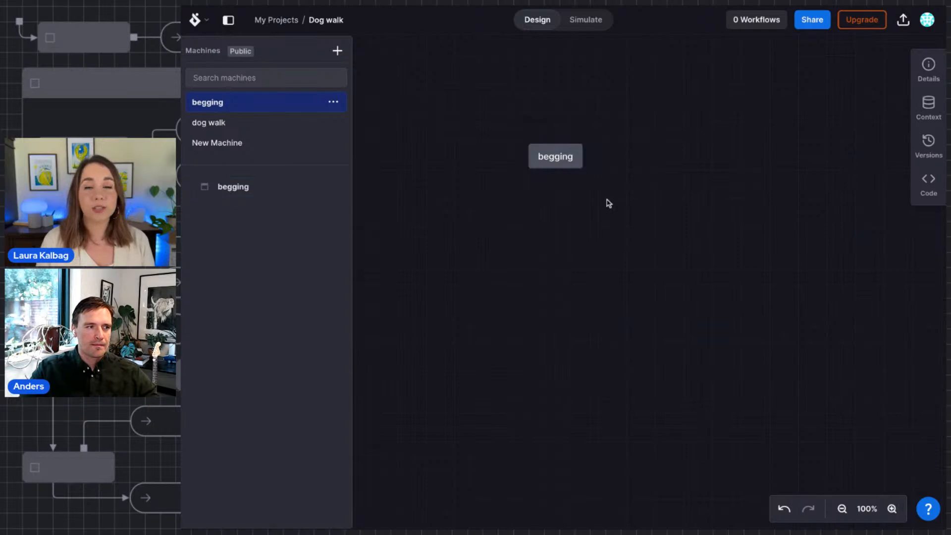
- Add a self-transition to the begging state and name its event "gets treat"
{"action": "left_click", "coordinate": [577, 167]}
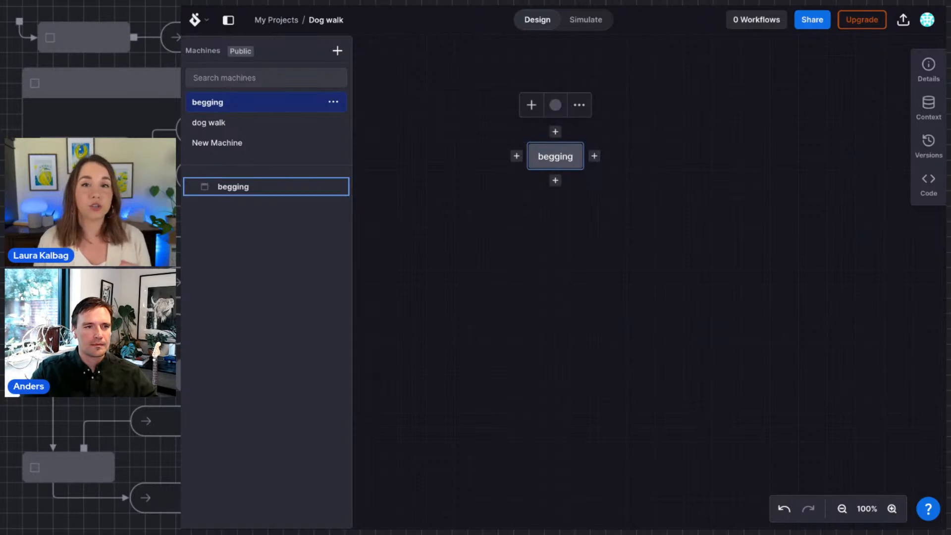
{"action": "left_click", "coordinate": [595, 156]}
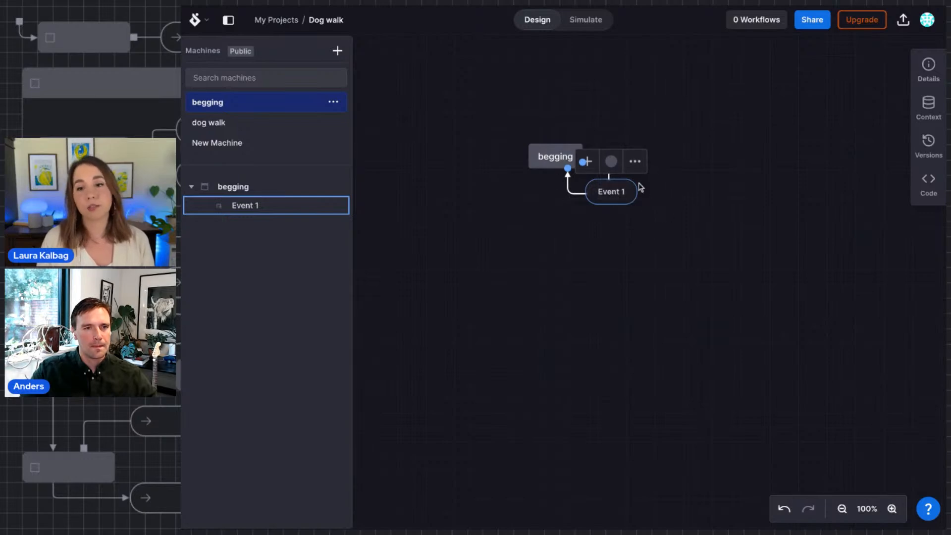
{"action": "double_click", "coordinate": [610, 196]}
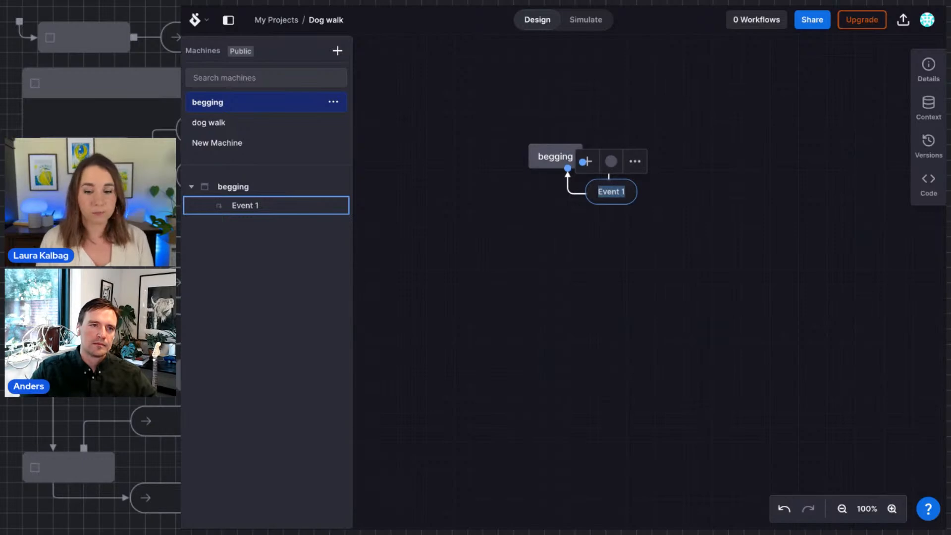
{"action": "type", "text": "gets treat"}
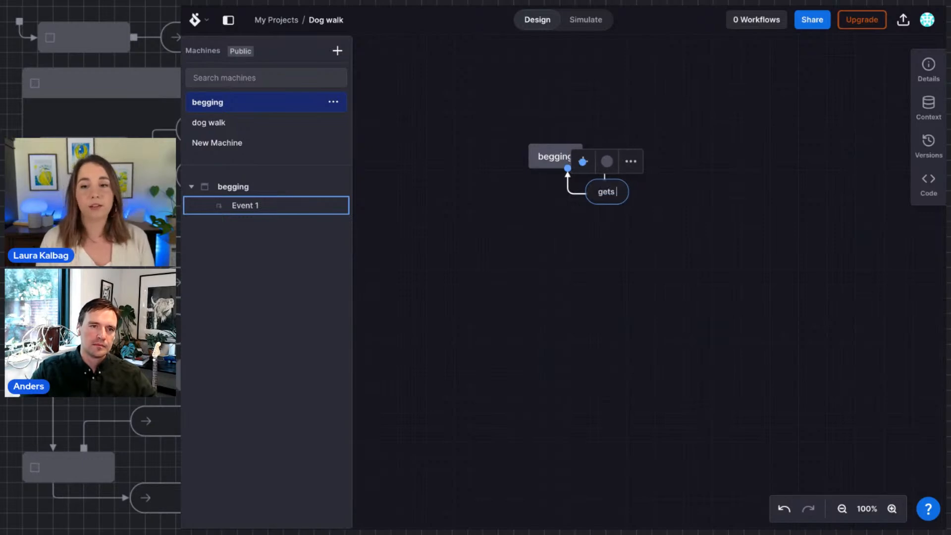
{"action": "left_click", "coordinate": [698, 213]}
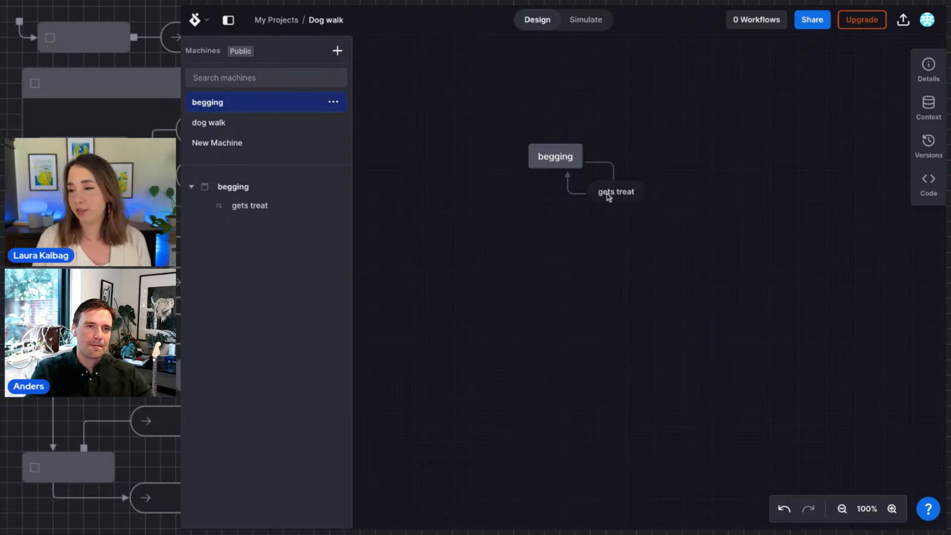
{"action": "left_click", "coordinate": [559, 168]}
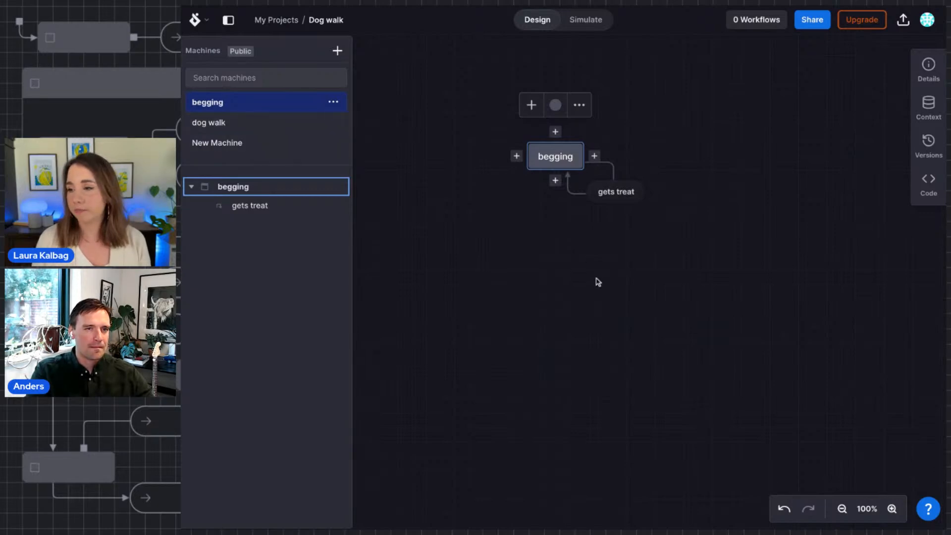
{"action": "left_click", "coordinate": [564, 223]}
{"action": "double_click", "coordinate": [568, 262]}
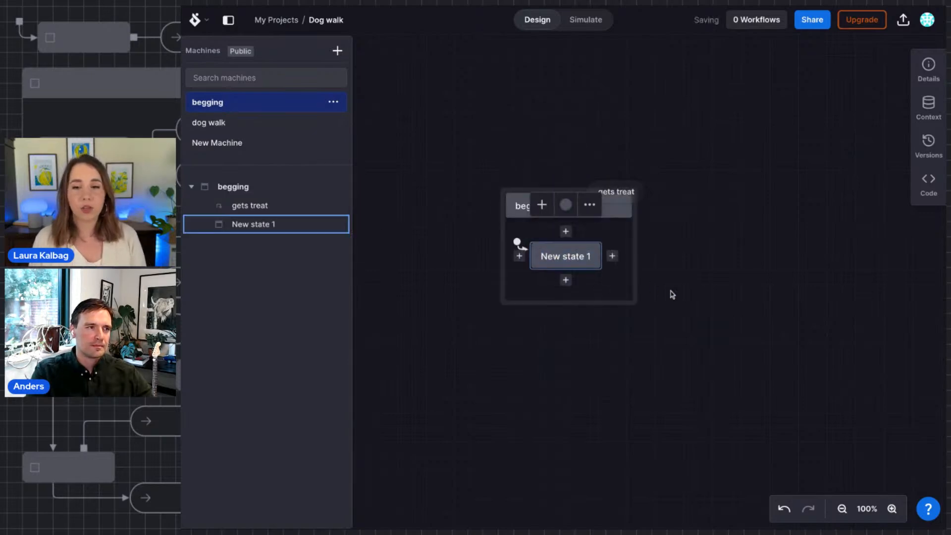
{"action": "left_click", "coordinate": [591, 210]}
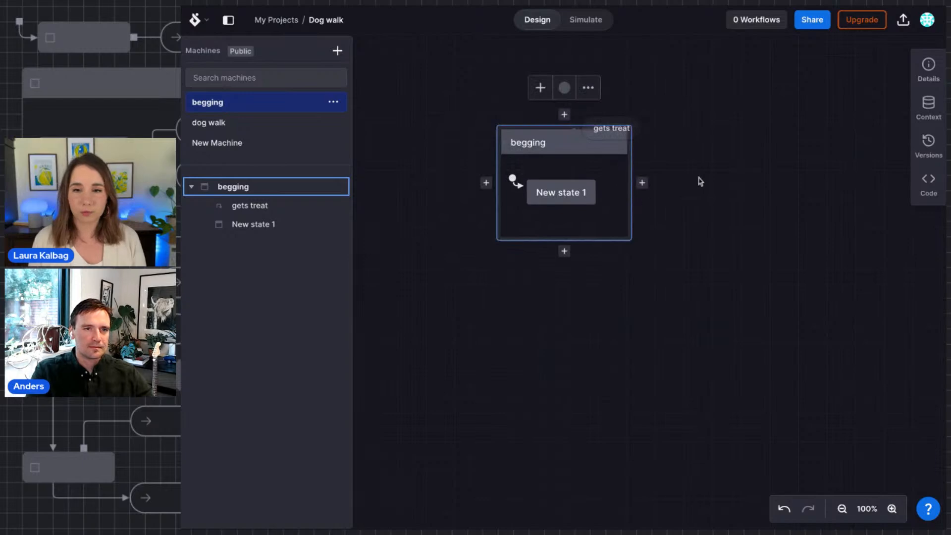
{"action": "key", "text": "ctrl+z"}
{"action": "left_click", "coordinate": [626, 178]}
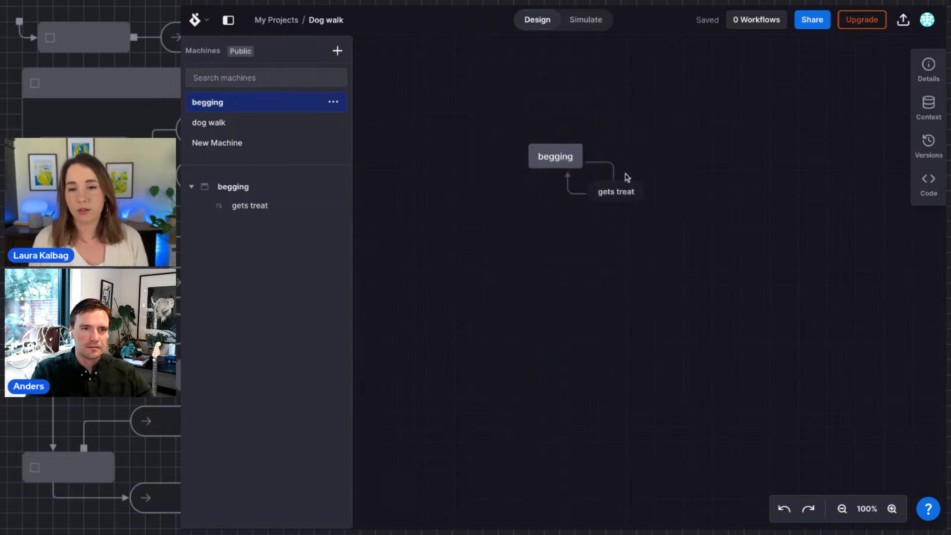
- Add a child state inside begging and move the gets treat event clear of the state, above and to its right
{"action": "left_click", "coordinate": [541, 148]}
{"action": "left_click", "coordinate": [532, 113]}
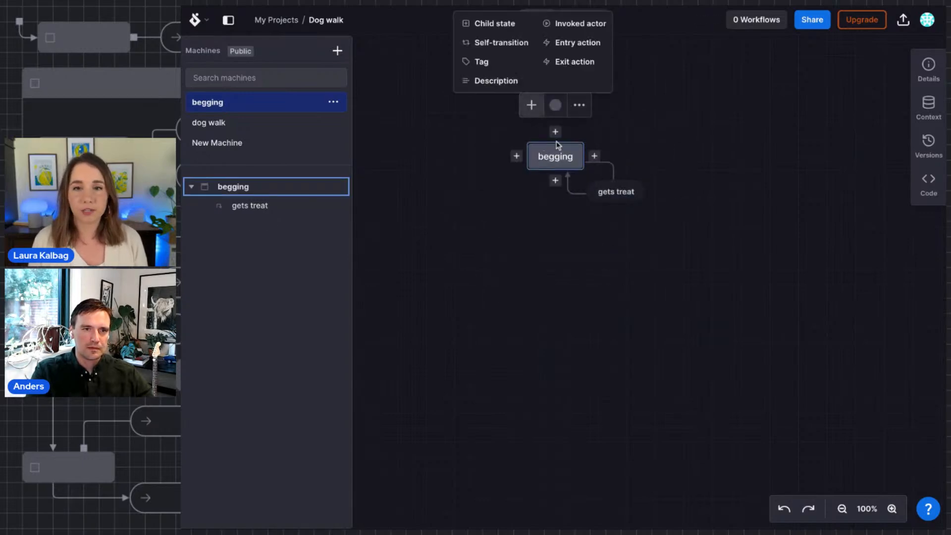
{"action": "left_click", "coordinate": [499, 28]}
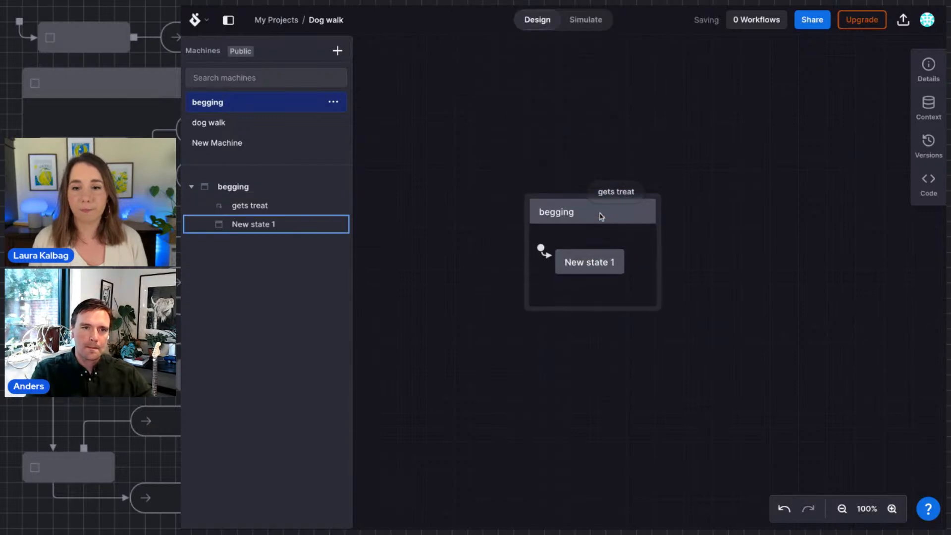
{"action": "left_click", "coordinate": [633, 197]}
{"action": "left_click", "coordinate": [741, 257]}
- Rename the new child state inside begging "Asleep"
{"action": "left_click", "coordinate": [594, 271]}
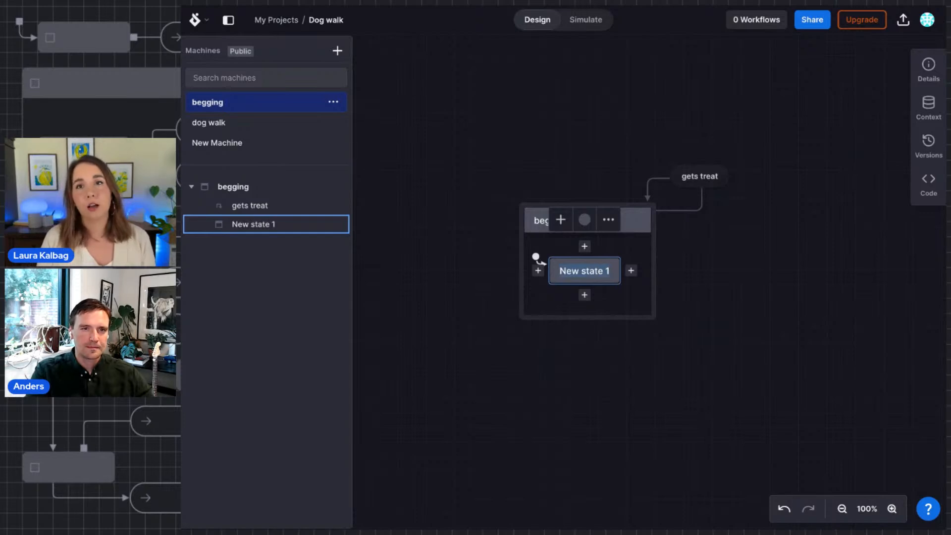
{"action": "type", "text": "Aslee"}
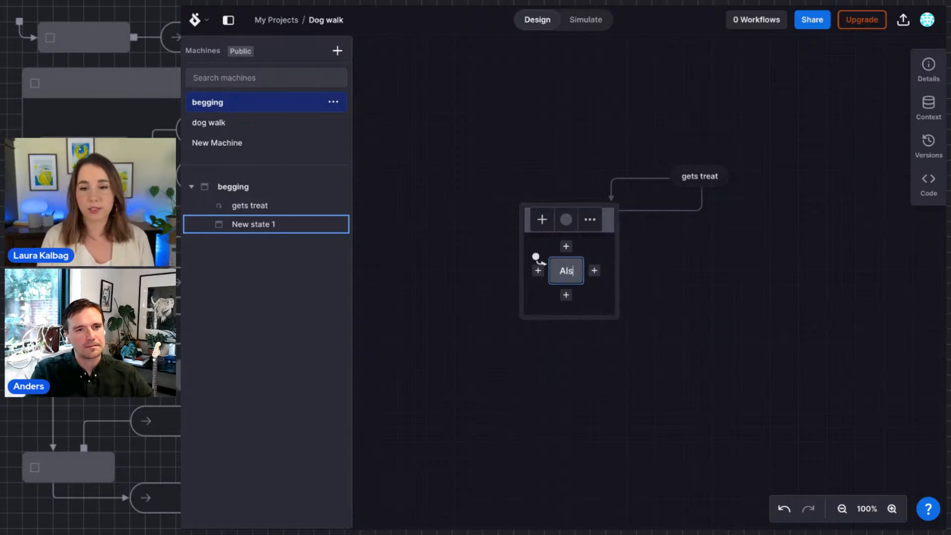
{"action": "type", "text": "p"}
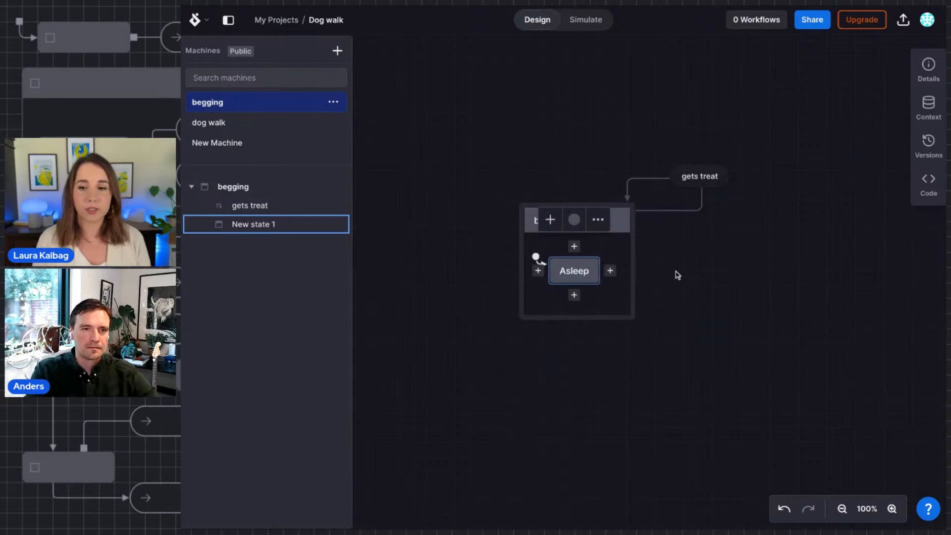
{"action": "key", "text": "Return"}
- Add a transition from Asleep to a new sibling state and name that state "Awake"
{"action": "left_click", "coordinate": [597, 273]}
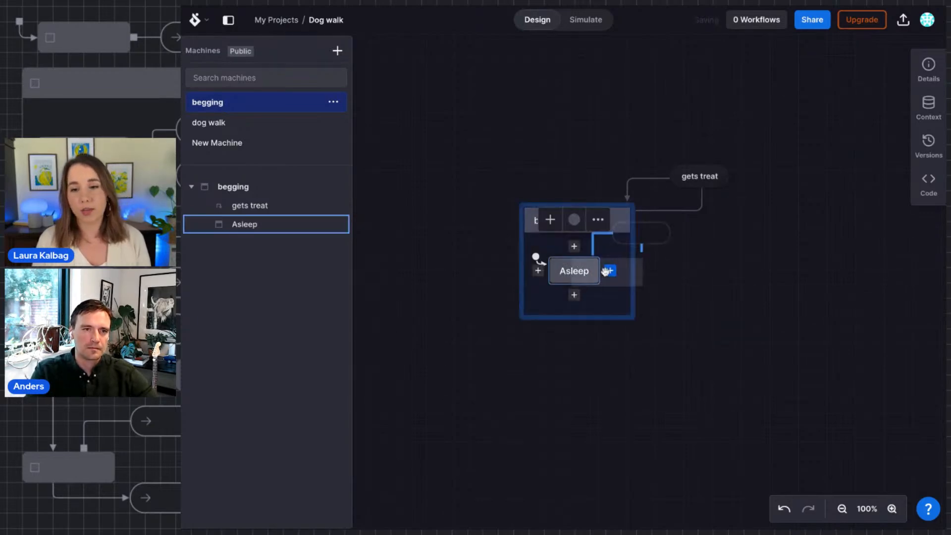
{"action": "left_click", "coordinate": [607, 271]}
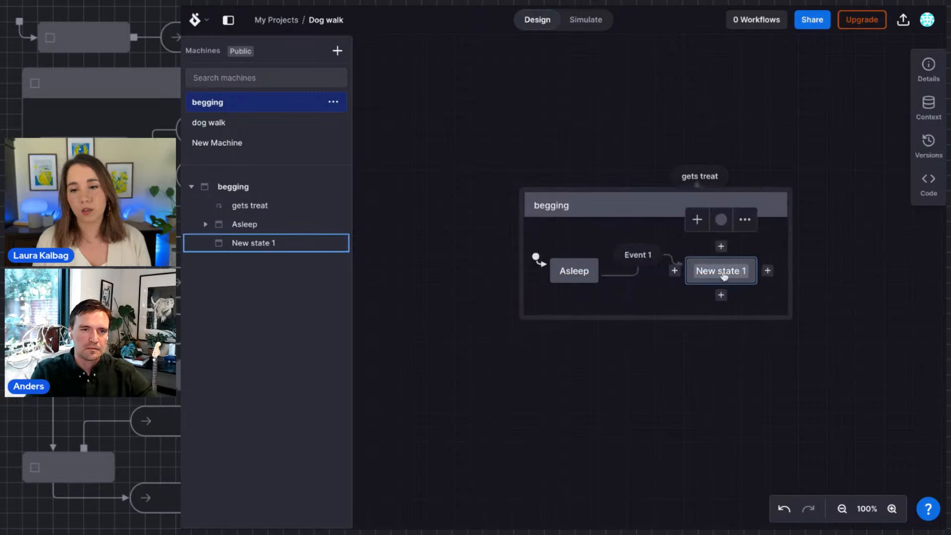
{"action": "type", "text": "Awake"}
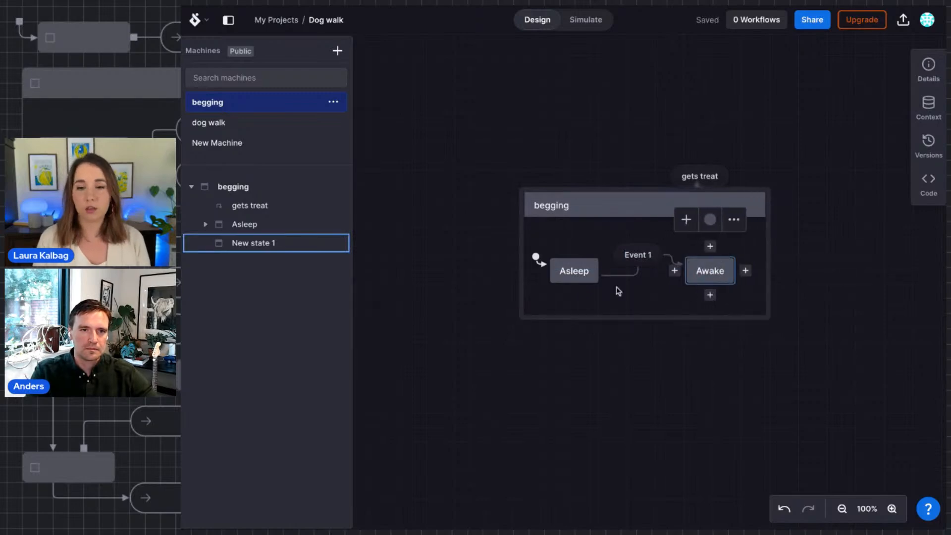
{"action": "key", "text": "Return"}
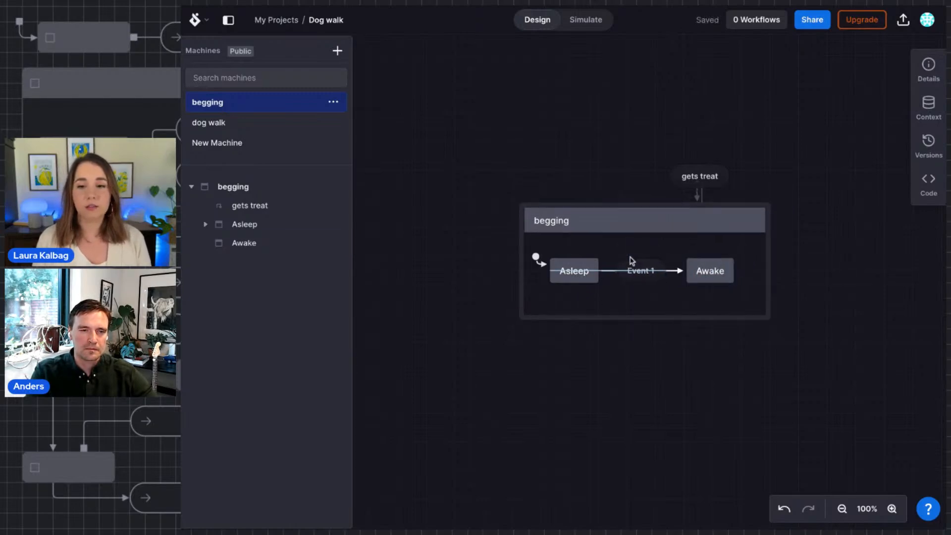
- Change the event type of the transition from Asleep to Awake to Always
{"action": "left_click", "coordinate": [637, 270]}
{"action": "left_click", "coordinate": [642, 271]}
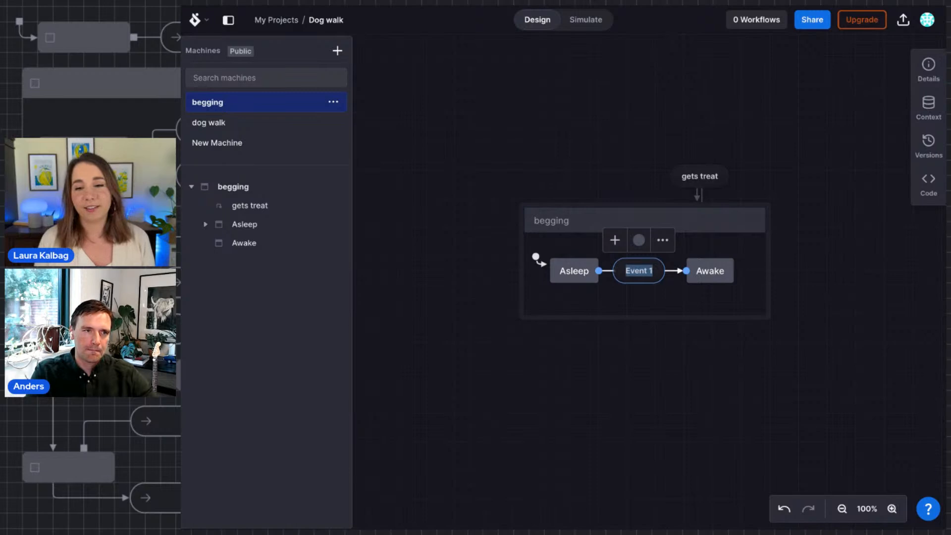
{"action": "left_click", "coordinate": [656, 281]}
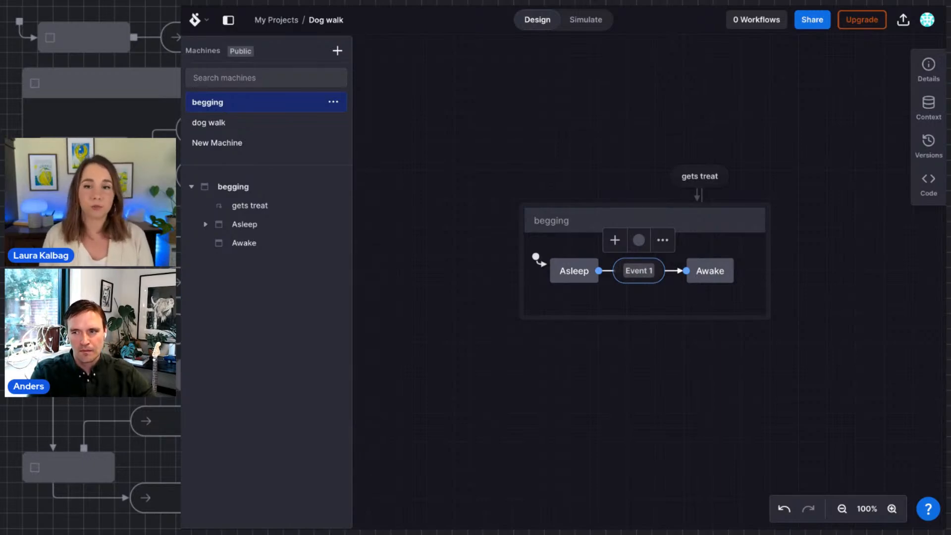
{"action": "left_click", "coordinate": [659, 242]}
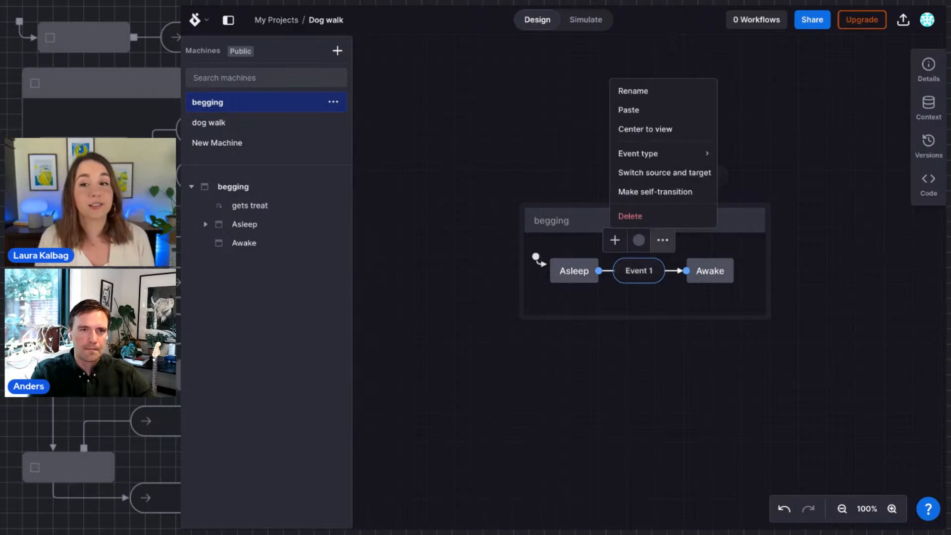
{"action": "mouse_move", "coordinate": [690, 155]}
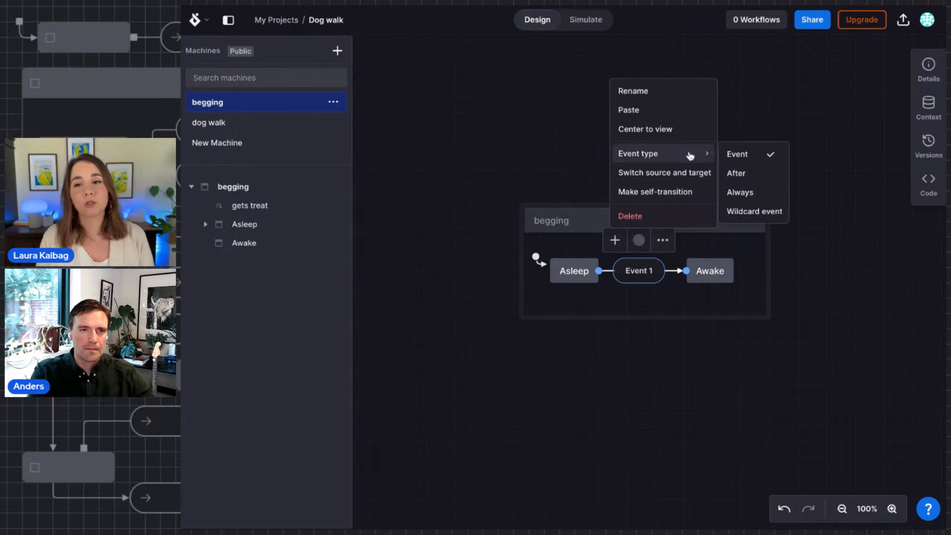
{"action": "left_click", "coordinate": [740, 192]}
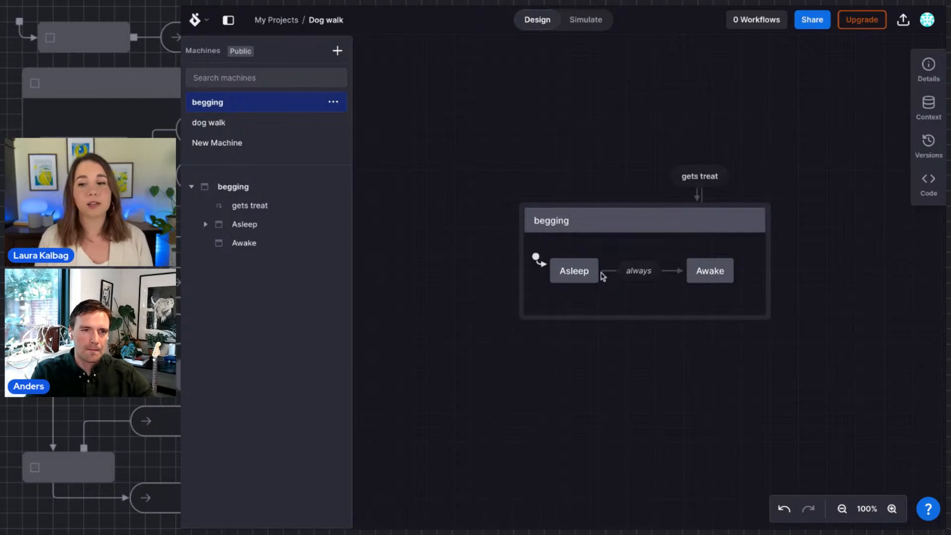
- Add a transition from Awake back to Asleep, routed below the always event, and delete the stray new state
{"action": "left_click", "coordinate": [712, 273]}
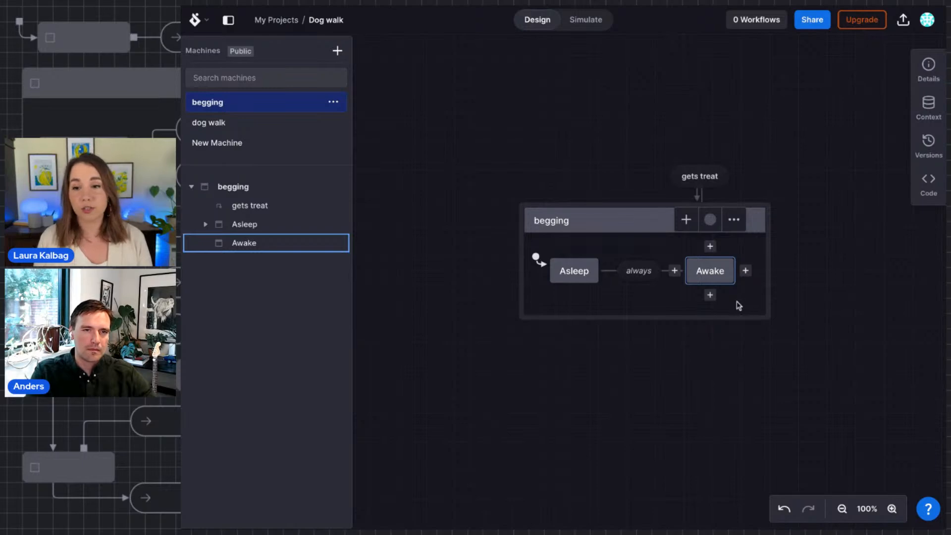
{"action": "left_click", "coordinate": [736, 302]}
{"action": "left_click", "coordinate": [718, 275]}
{"action": "left_click", "coordinate": [710, 297]}
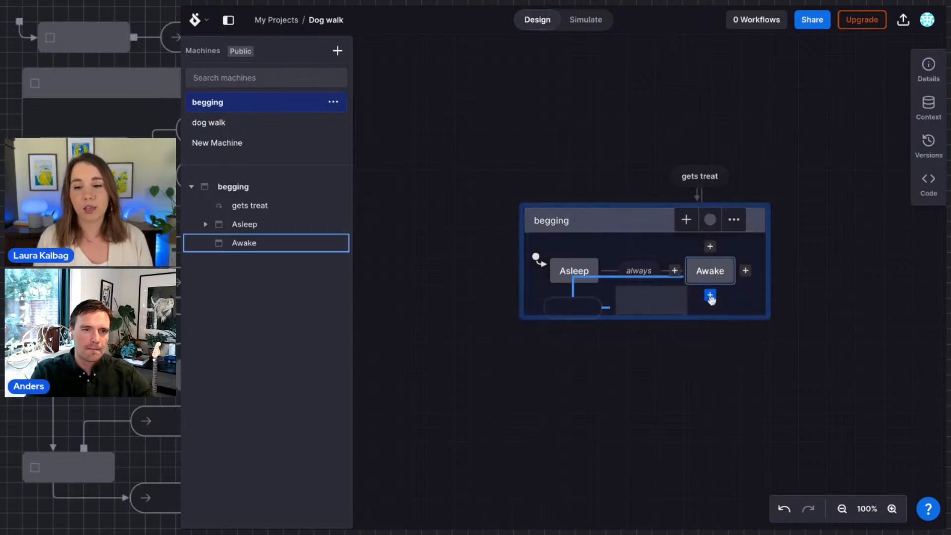
{"action": "left_click_drag", "start_coordinate": [710, 297], "coordinate": [637, 304]}
{"action": "left_click", "coordinate": [595, 301]}
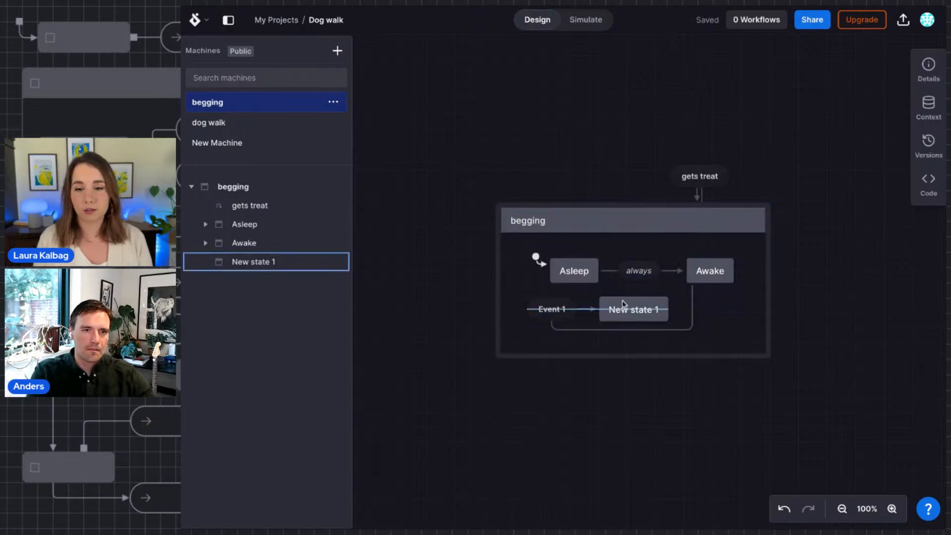
{"action": "left_click", "coordinate": [595, 310]}
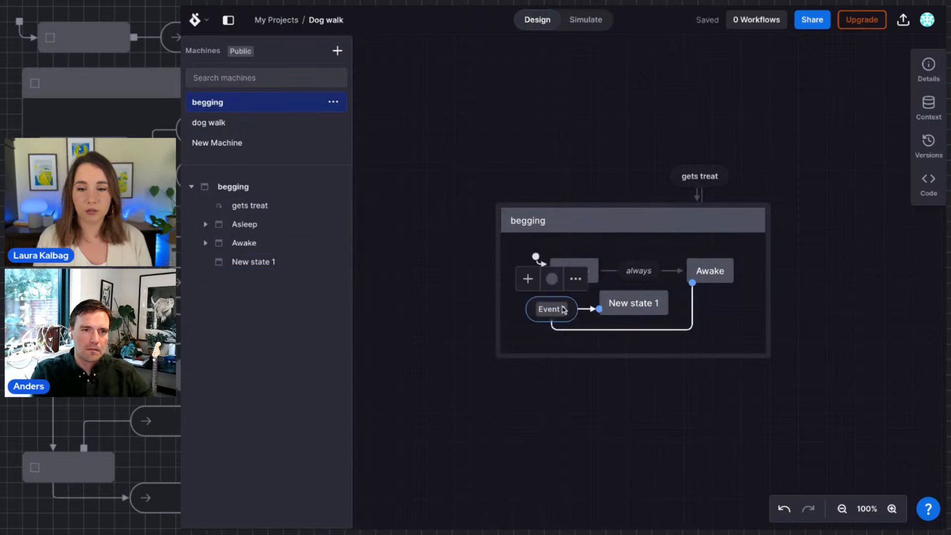
{"action": "left_click", "coordinate": [649, 304]}
{"action": "key", "text": "Delete"}
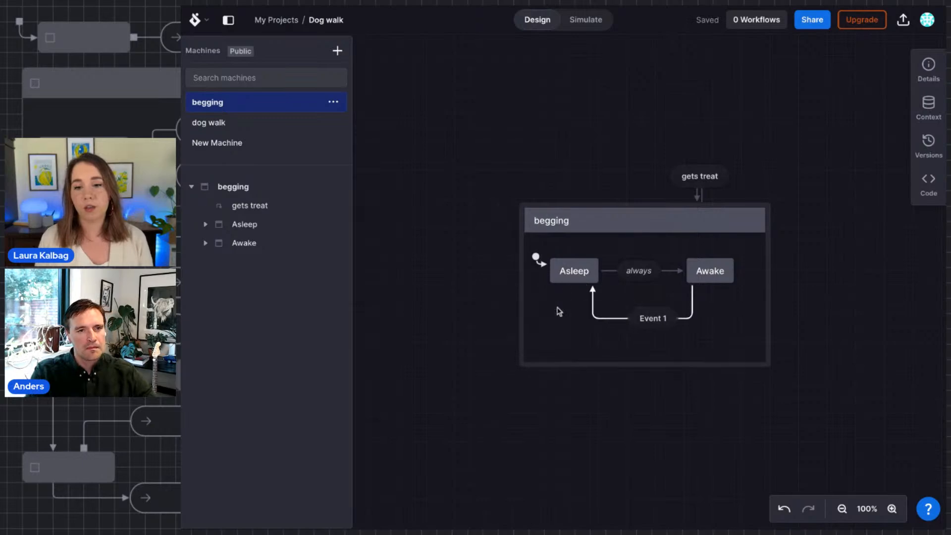
- Change the event type of the return transition from Awake to Asleep to After
{"action": "left_click", "coordinate": [643, 326]}
{"action": "double_click", "coordinate": [643, 327]}
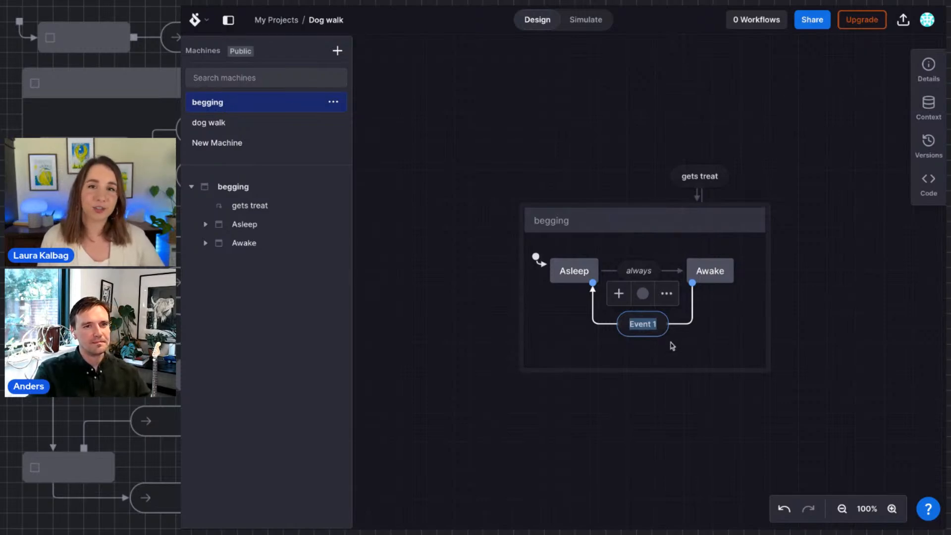
{"action": "left_click", "coordinate": [666, 294]}
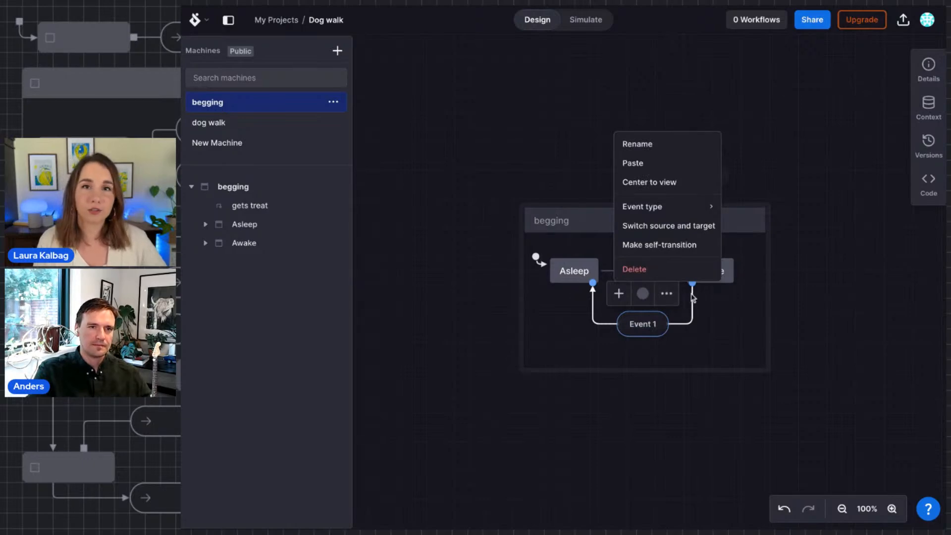
{"action": "mouse_move", "coordinate": [696, 208]}
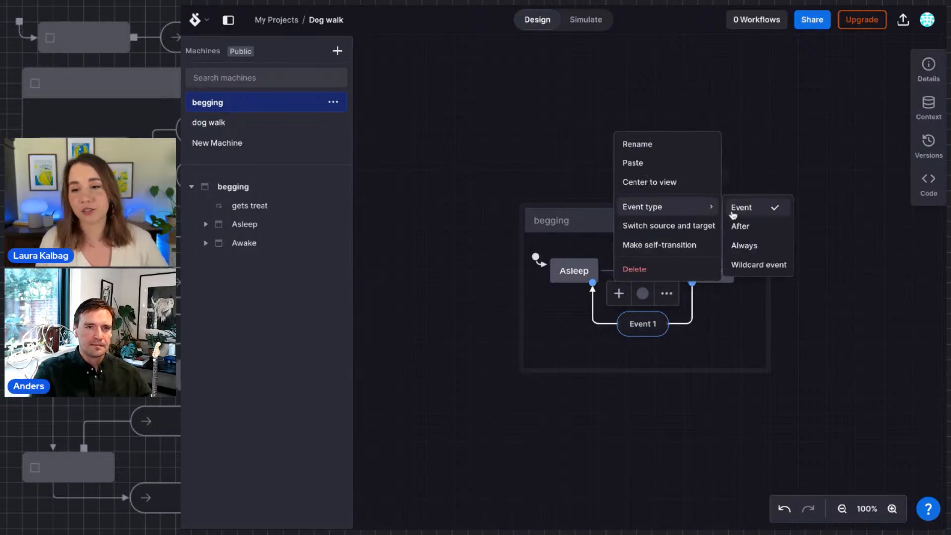
{"action": "left_click", "coordinate": [750, 227]}
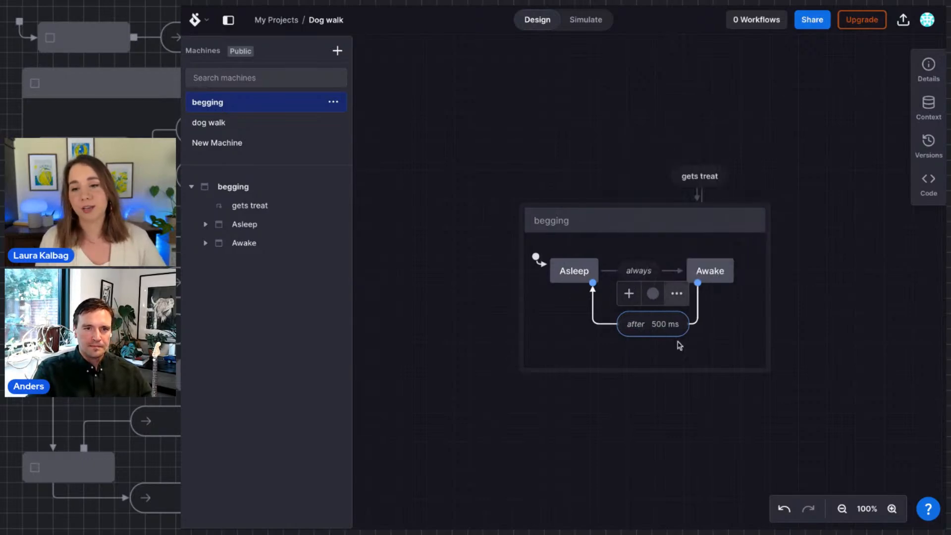
- Set the delay of the after transition from Awake to Asleep to 15000 ms
{"action": "double_click", "coordinate": [659, 324]}
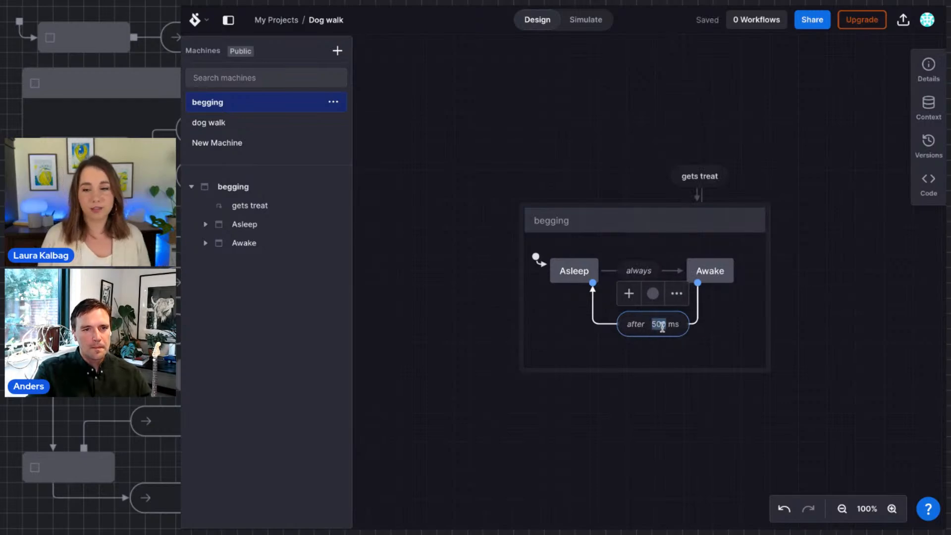
{"action": "type", "text": "15000"}
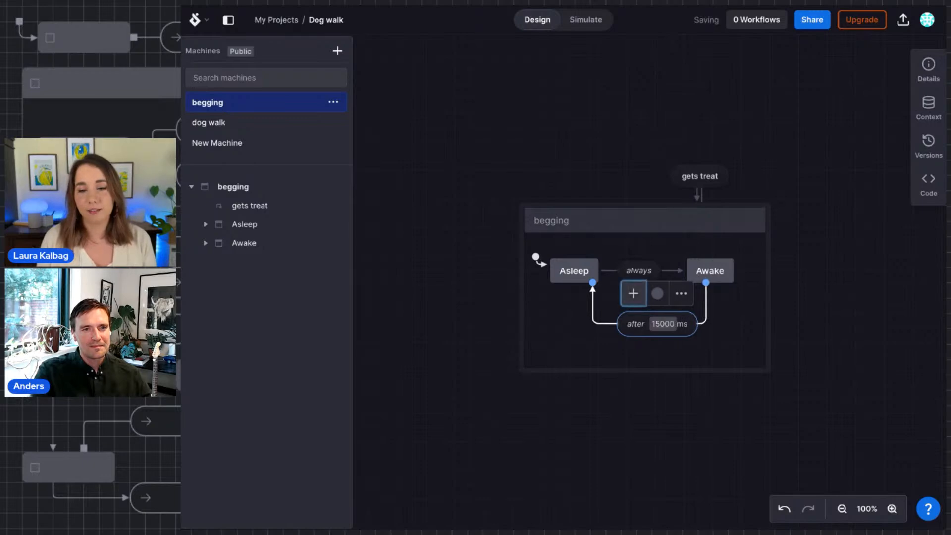
{"action": "left_click", "coordinate": [649, 367]}
{"action": "left_click", "coordinate": [671, 328]}
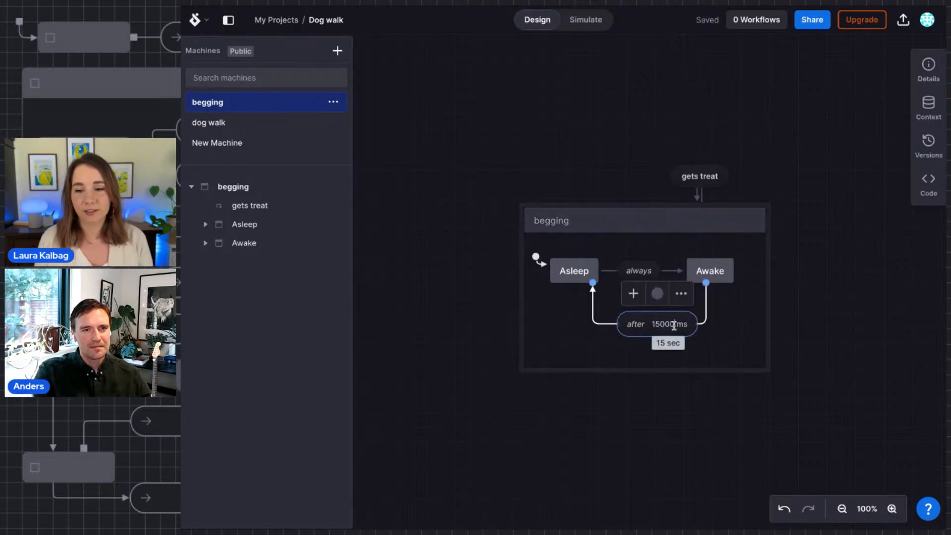
{"action": "left_click", "coordinate": [704, 337]}
- Set the after transition's delay to 300000 ms and centre its event between Asleep and Awake, just below them
{"action": "left_click", "coordinate": [653, 328]}
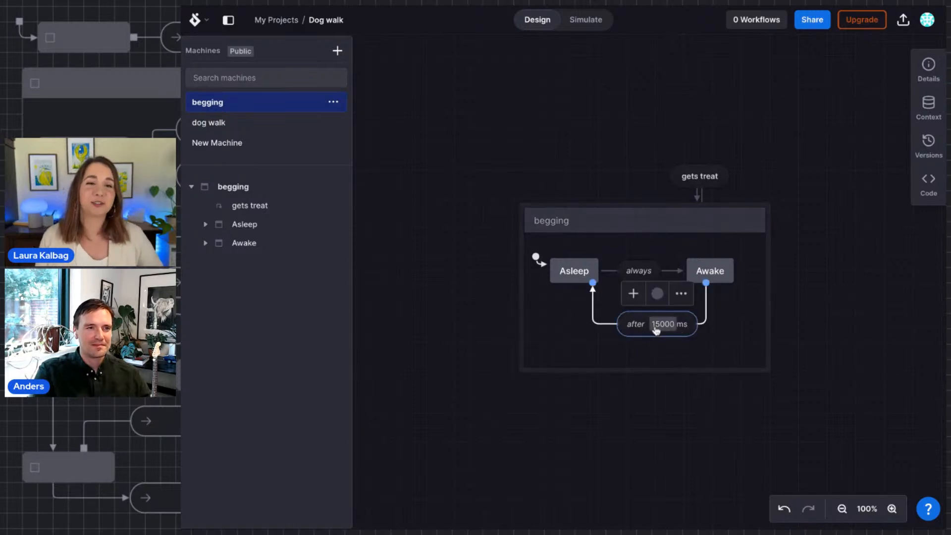
{"action": "double_click", "coordinate": [660, 328]}
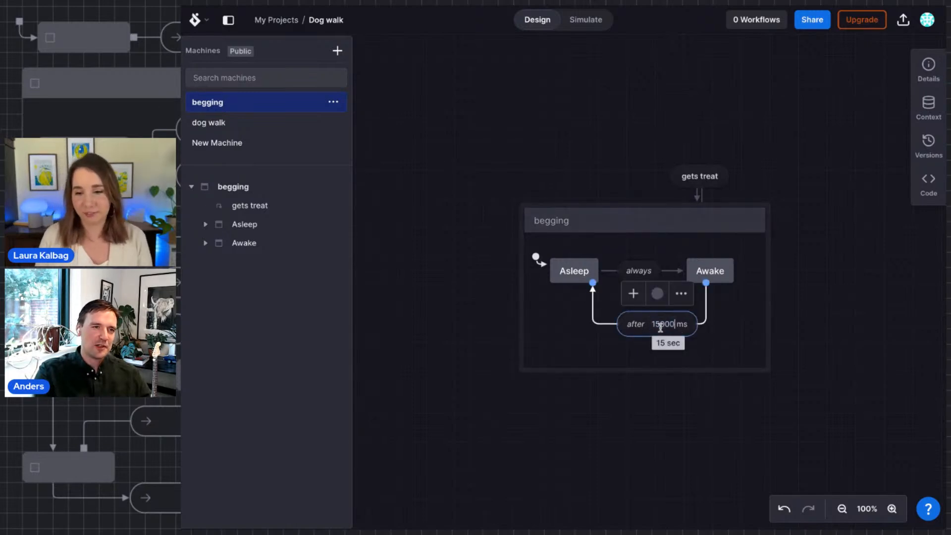
{"action": "type", "text": "300000"}
{"action": "key", "text": "Return"}
{"action": "left_click", "coordinate": [678, 361]}
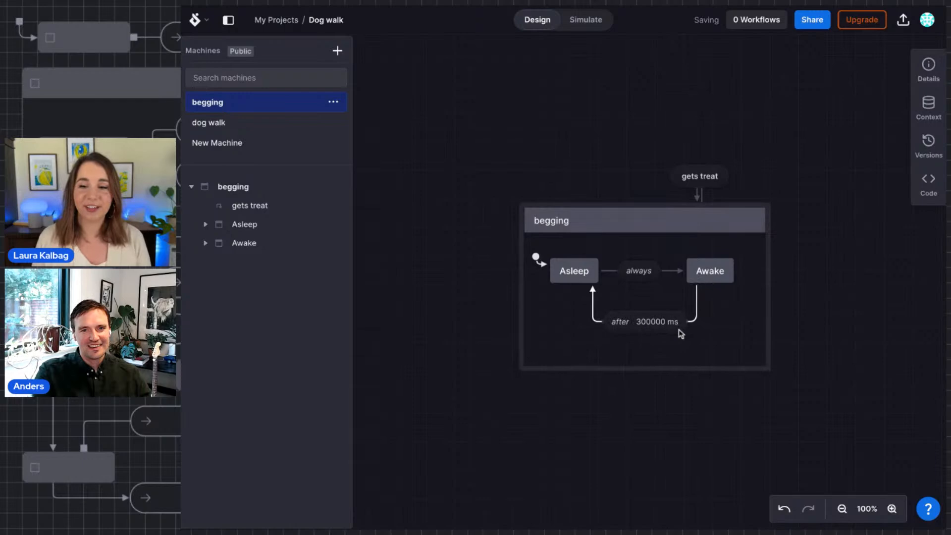
{"action": "left_click", "coordinate": [648, 320]}
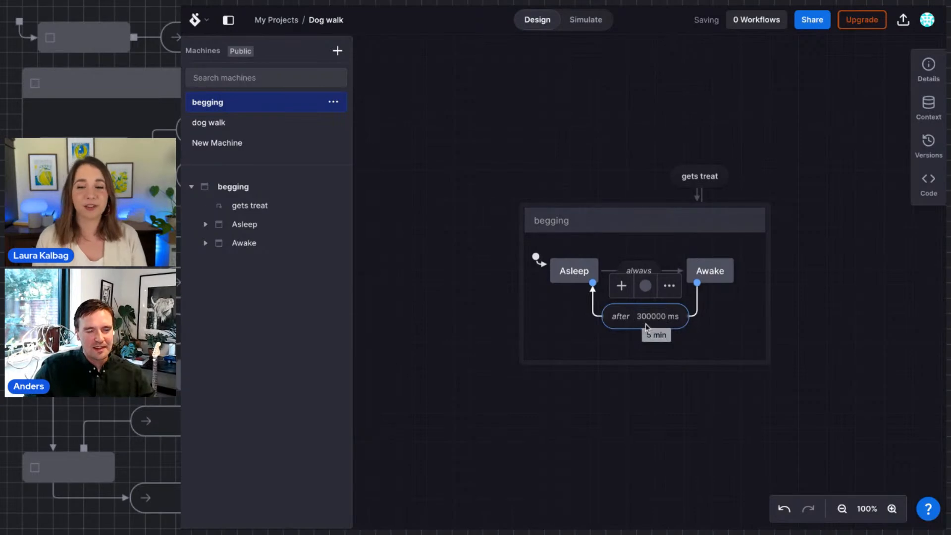
{"action": "left_click", "coordinate": [725, 331]}
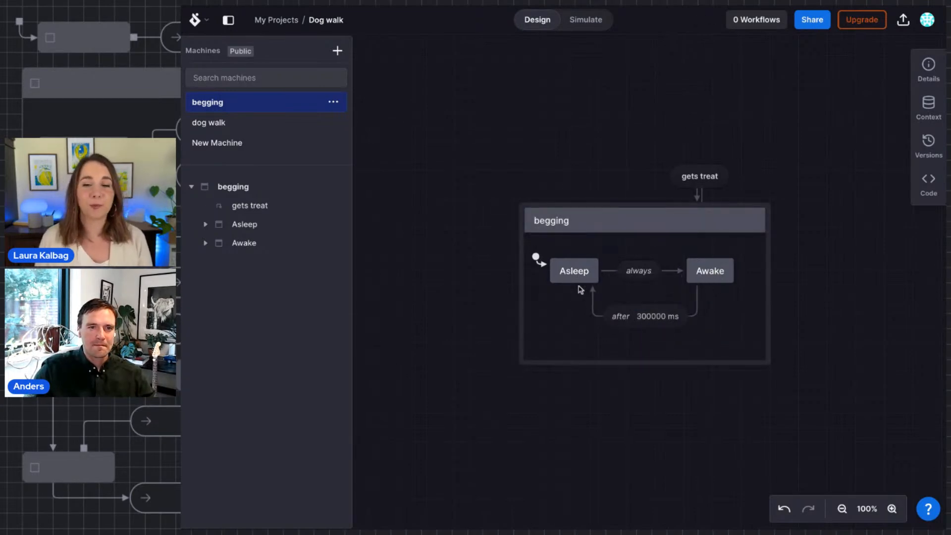
{"action": "left_click", "coordinate": [710, 272]}
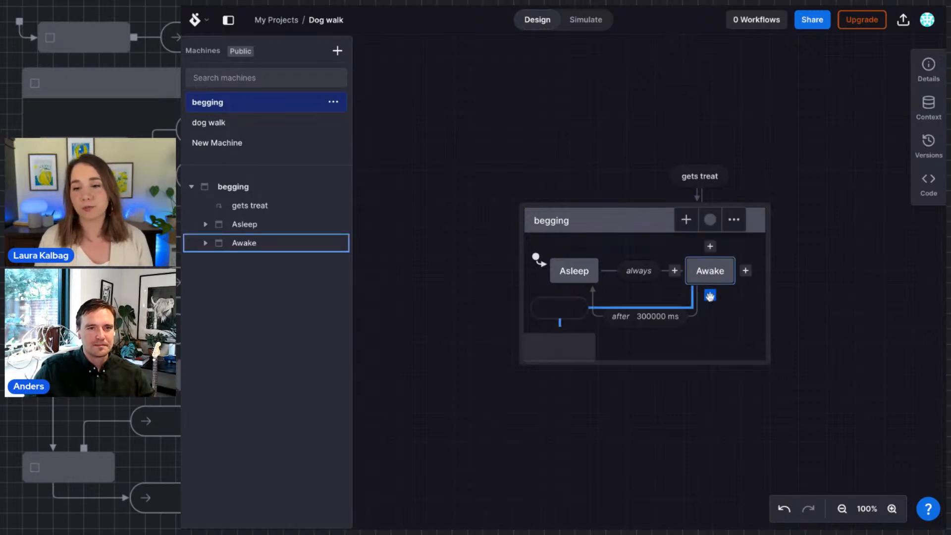
{"action": "left_click", "coordinate": [709, 295]}
{"action": "left_click", "coordinate": [750, 324]}
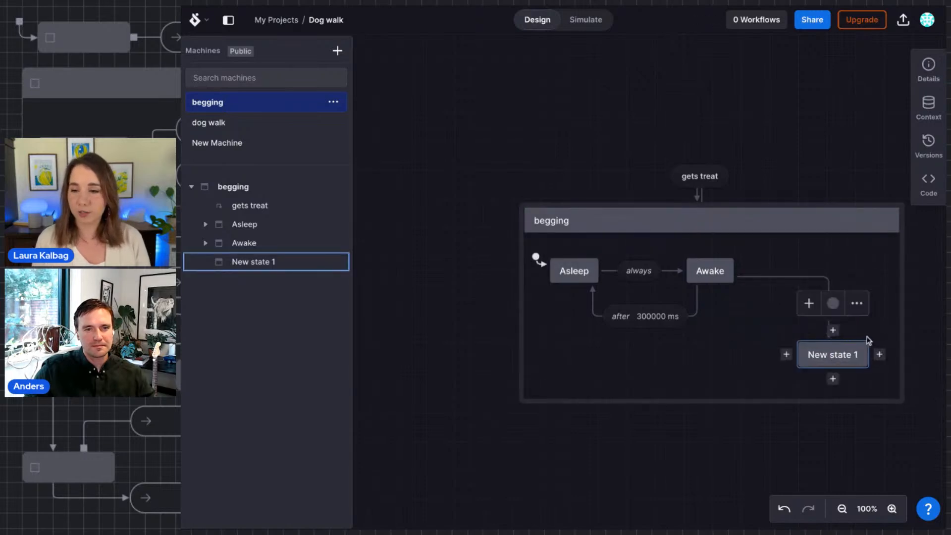
{"action": "left_click", "coordinate": [772, 354]}
{"action": "left_click", "coordinate": [826, 353]}
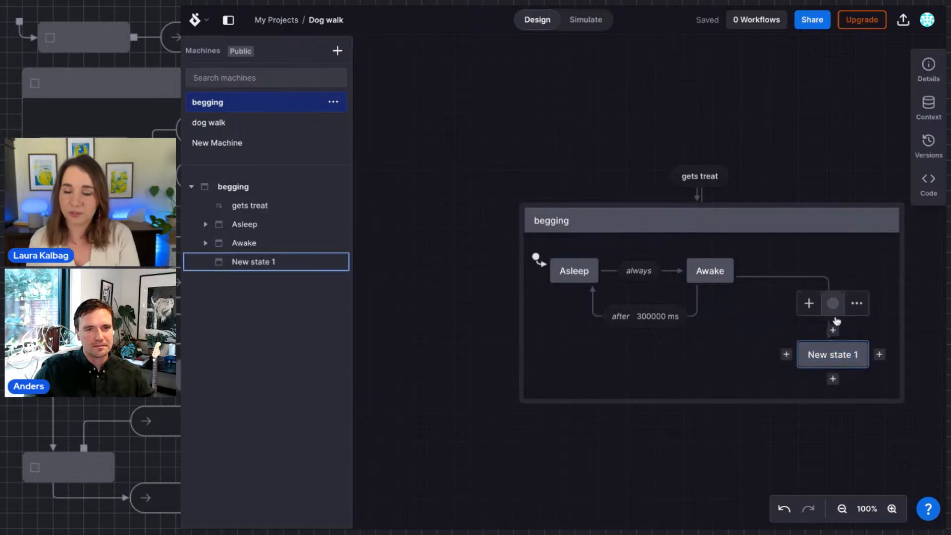
{"action": "key", "text": "Delete"}
- Add a second transition from Awake to Asleep, routed above the always event, and move gets treat outside begging's upper-right corner
{"action": "left_click", "coordinate": [713, 277]}
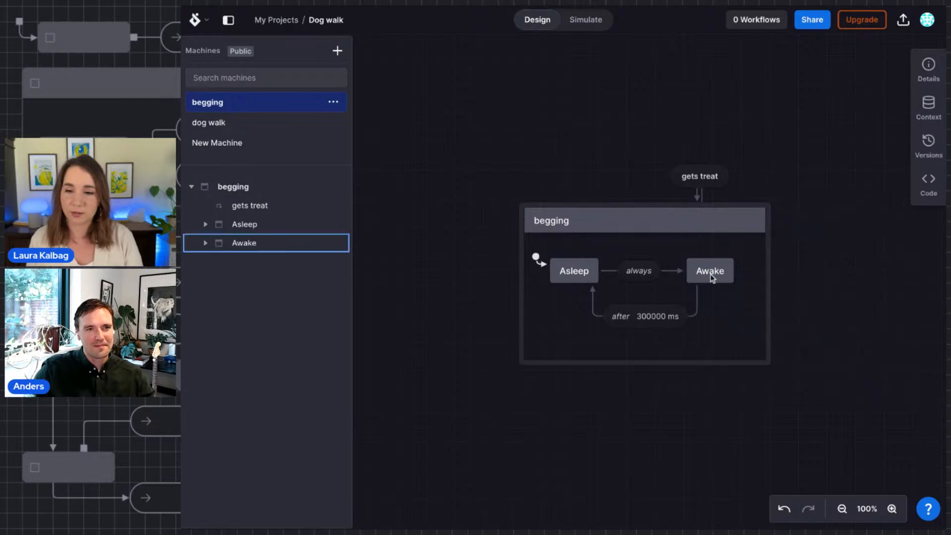
{"action": "left_click_drag", "start_coordinate": [709, 295], "coordinate": [559, 307]}
{"action": "left_click", "coordinate": [568, 312]}
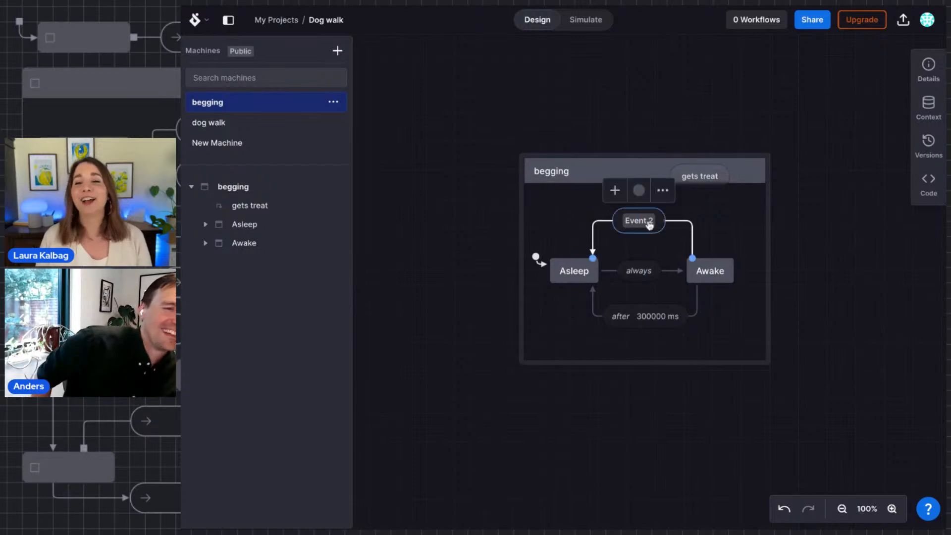
{"action": "left_click", "coordinate": [705, 174]}
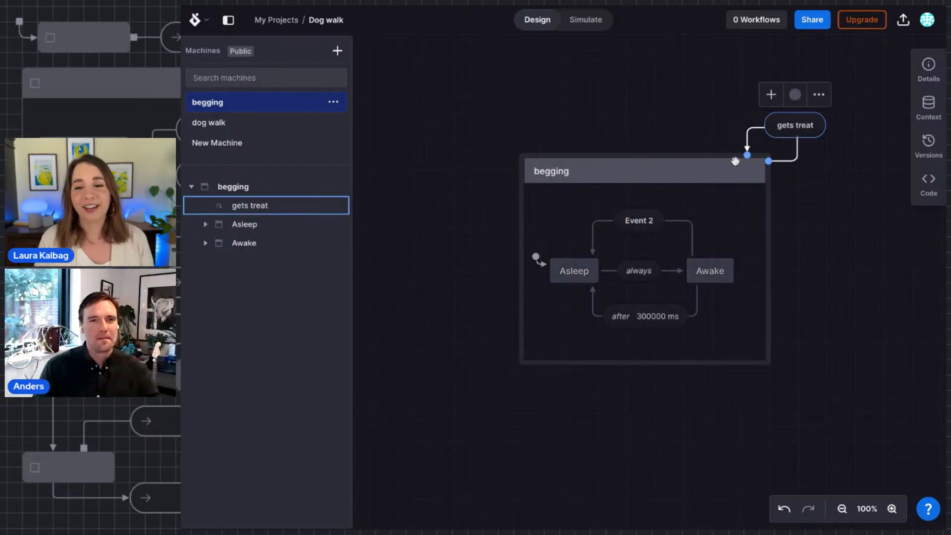
- Name the upper Awake-to-Asleep event "alarm goes off" and centre it above the always event
{"action": "double_click", "coordinate": [642, 222]}
{"action": "type", "text": "al"}
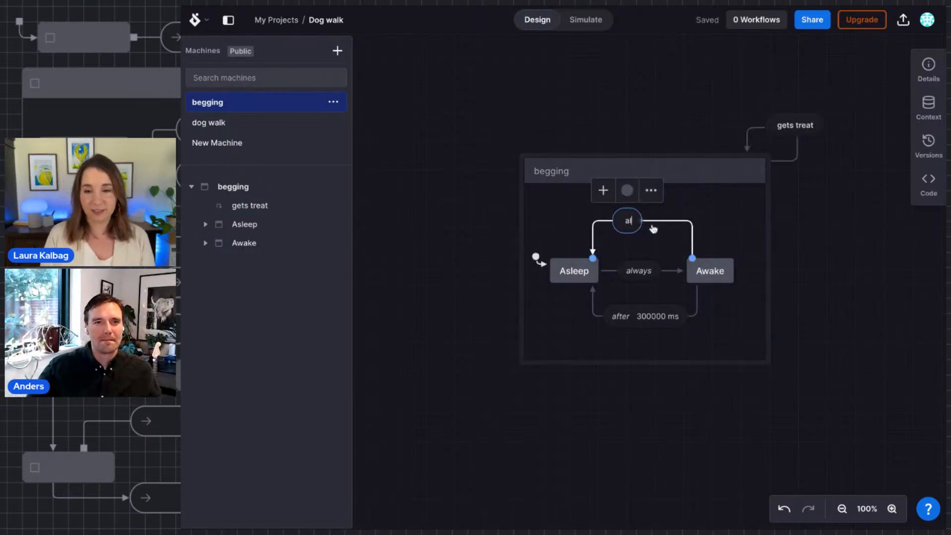
{"action": "type", "text": "arm goes off"}
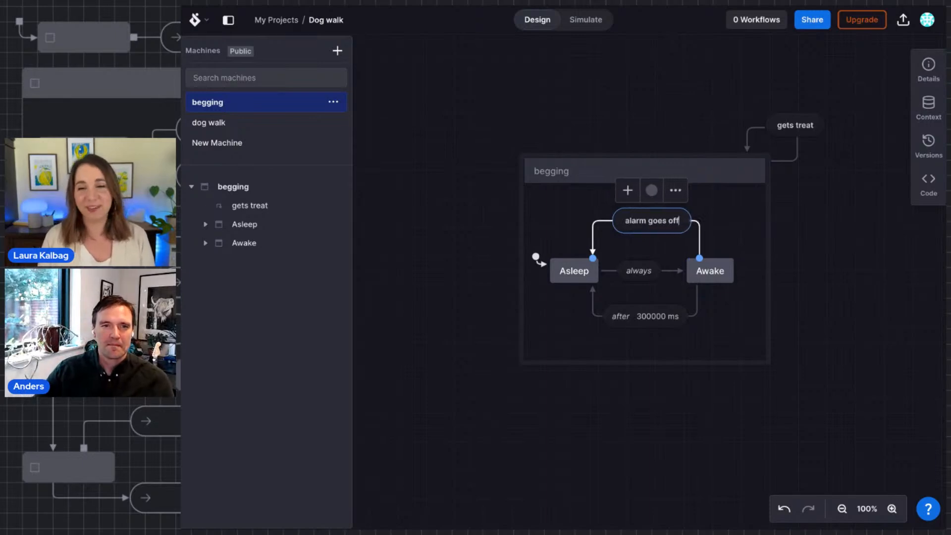
{"action": "left_click", "coordinate": [668, 228]}
{"action": "left_click", "coordinate": [664, 230]}
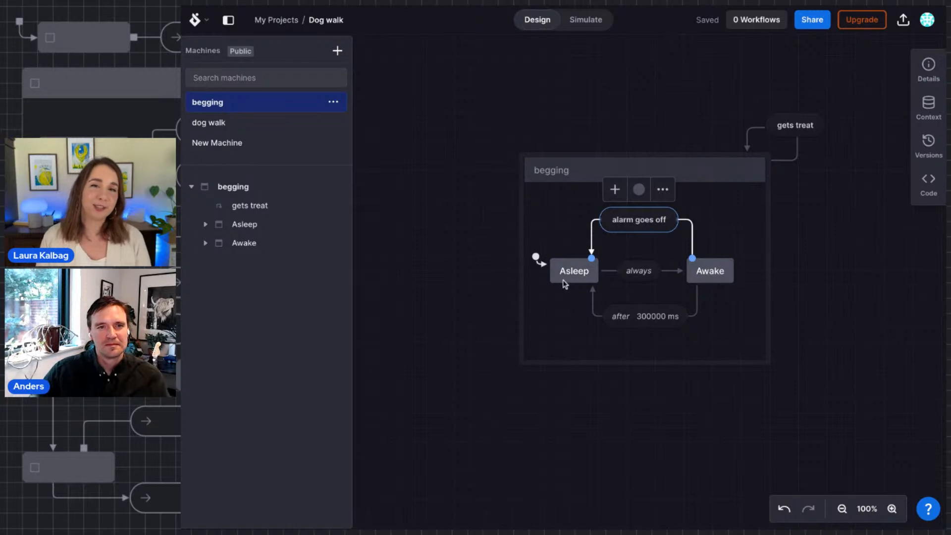
{"action": "left_click", "coordinate": [722, 224]}
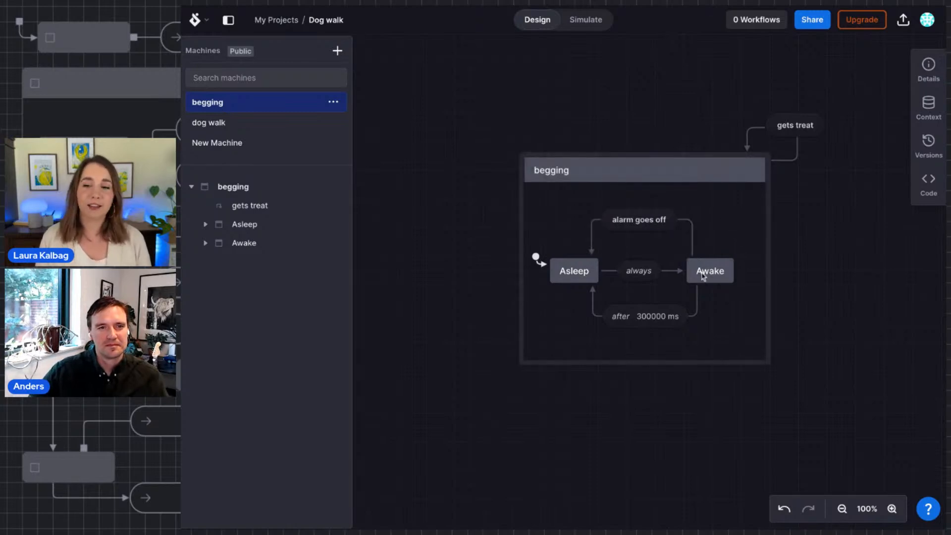
{"action": "left_click", "coordinate": [660, 219]}
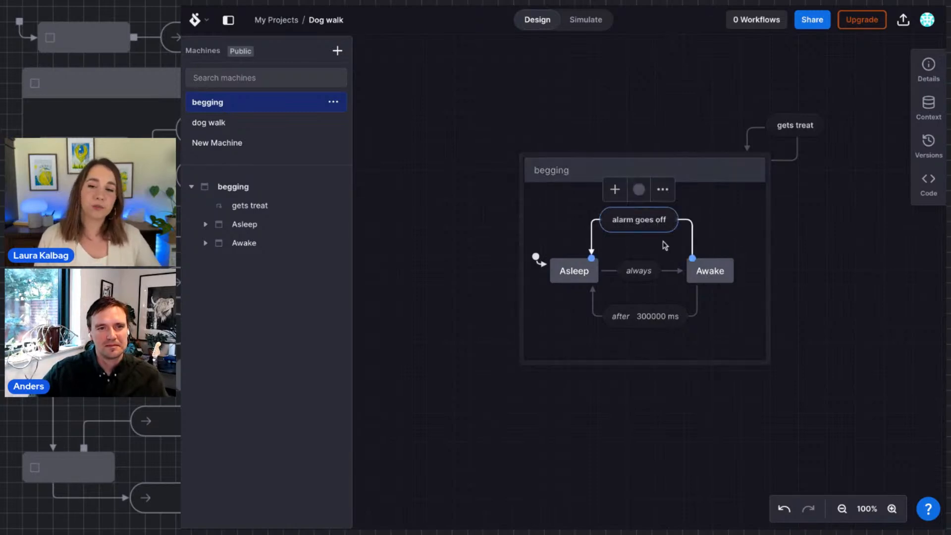
{"action": "left_click", "coordinate": [658, 323]}
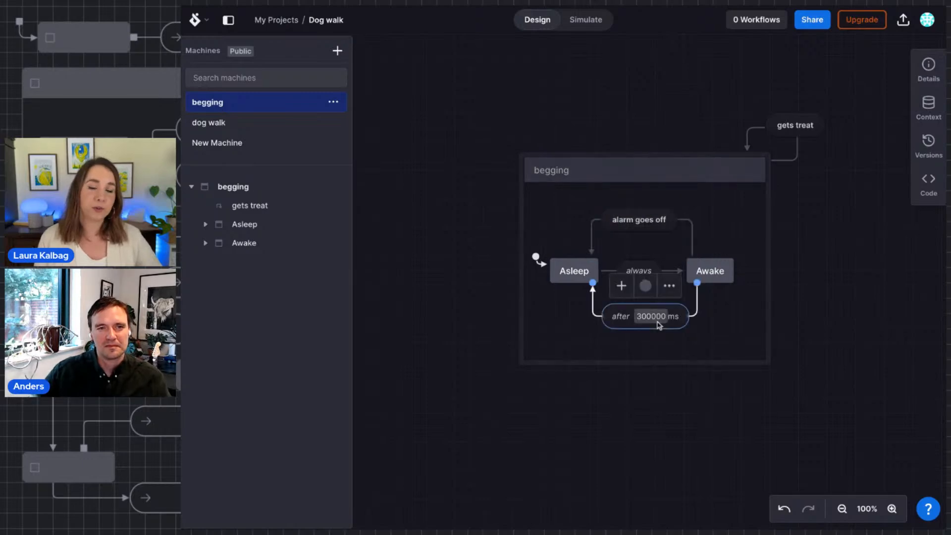
{"action": "left_click", "coordinate": [720, 237]}
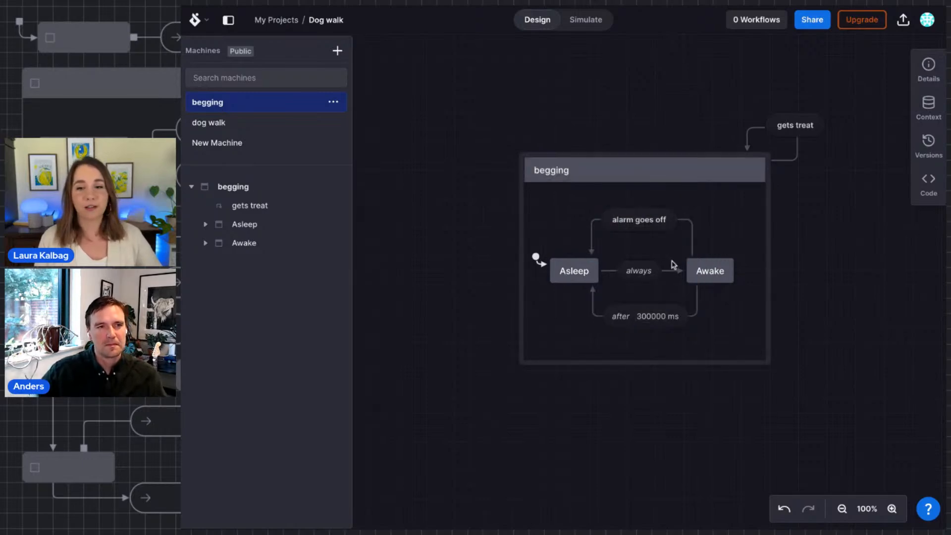
- Examine the alarm goes off and after transitions between Awake and Asleep, including the transition details of alarm goes off
{"action": "left_click", "coordinate": [654, 227]}
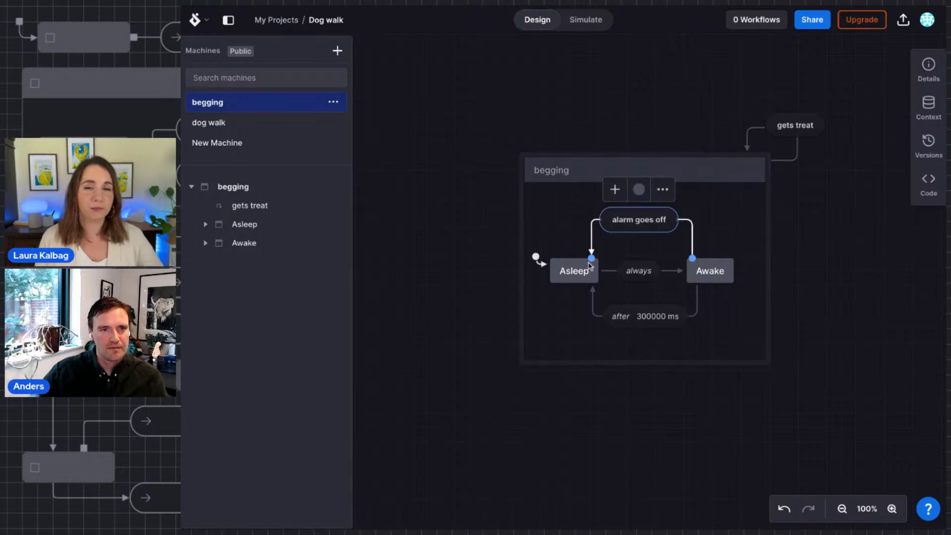
{"action": "left_click", "coordinate": [645, 320]}
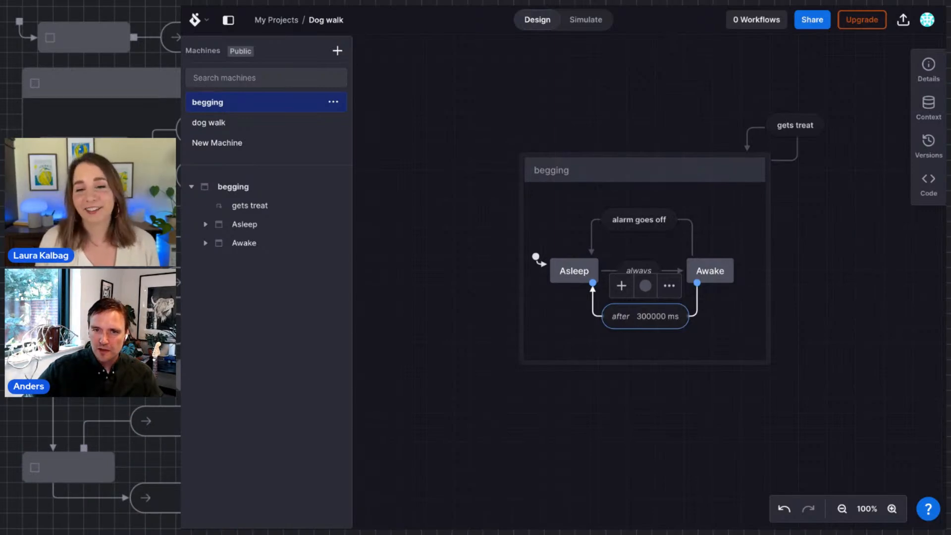
{"action": "left_click", "coordinate": [652, 431]}
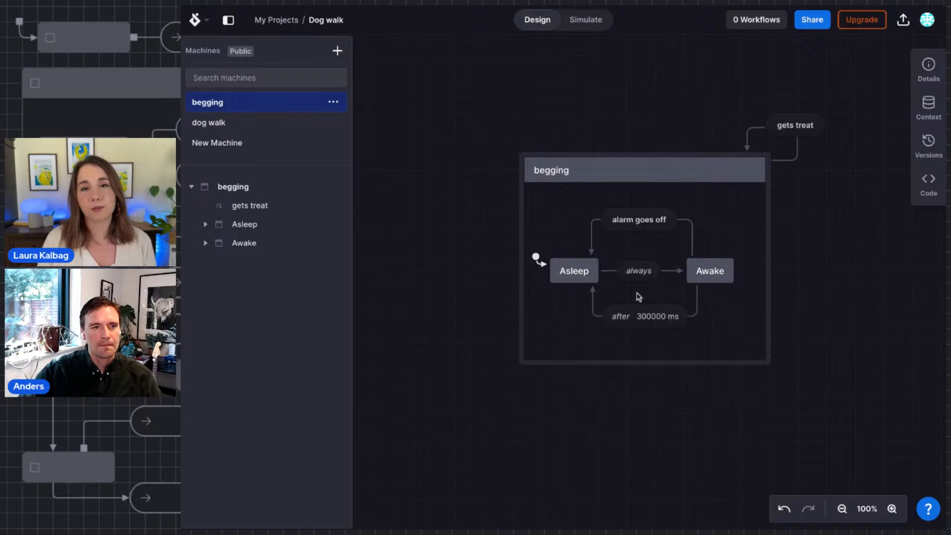
{"action": "left_click", "coordinate": [890, 508]}
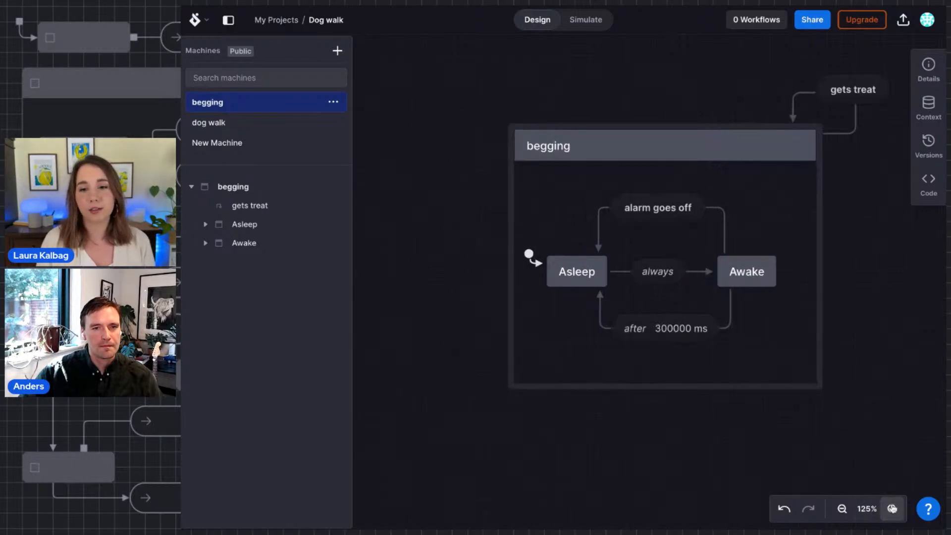
{"action": "left_click", "coordinate": [890, 508]}
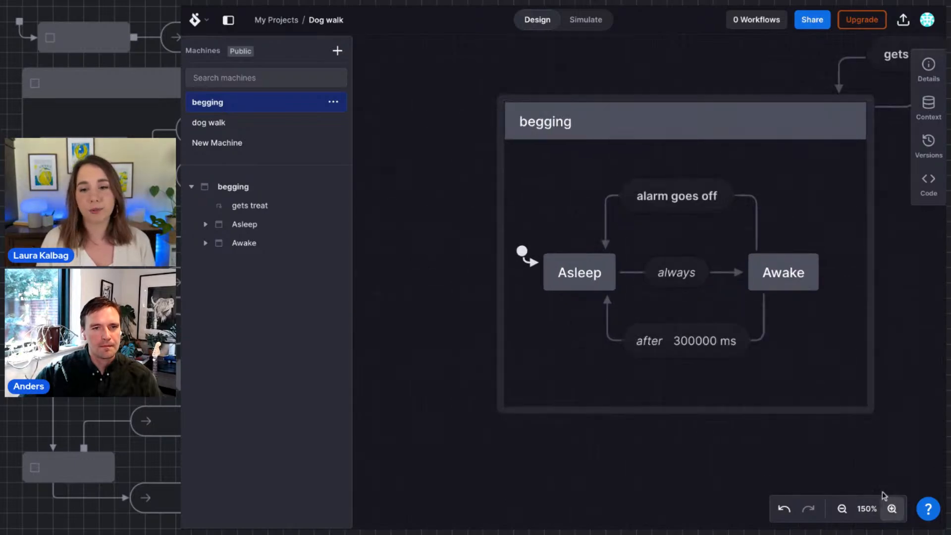
{"action": "left_click", "coordinate": [575, 275]}
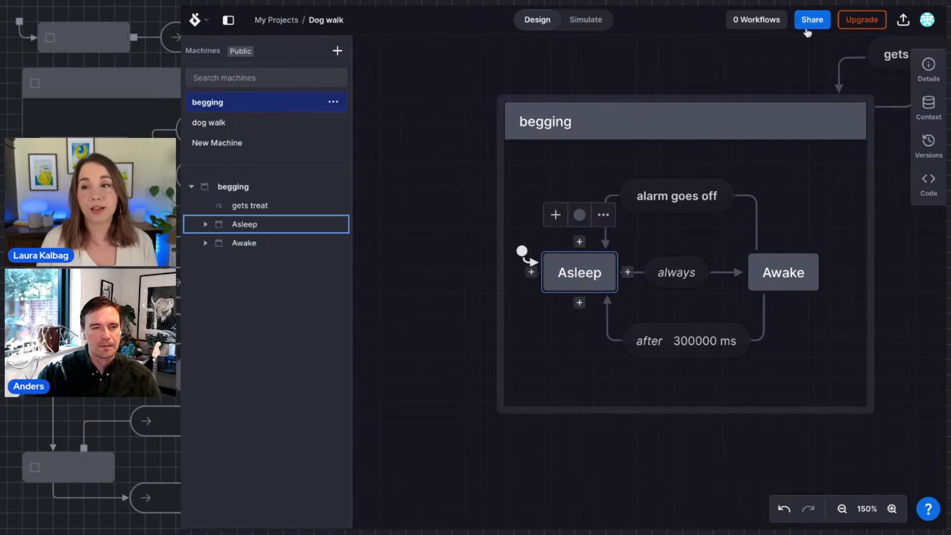
{"action": "left_click", "coordinate": [676, 197]}
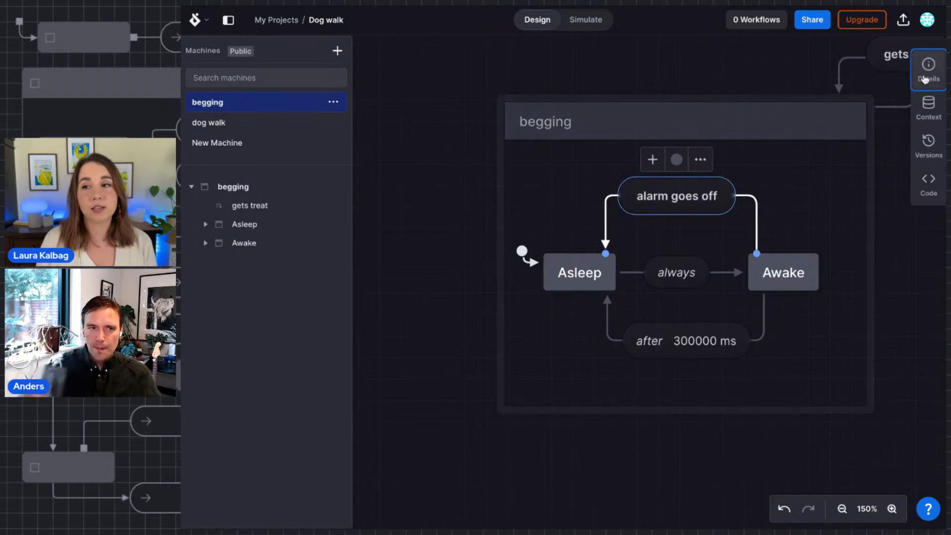
{"action": "left_click", "coordinate": [927, 68]}
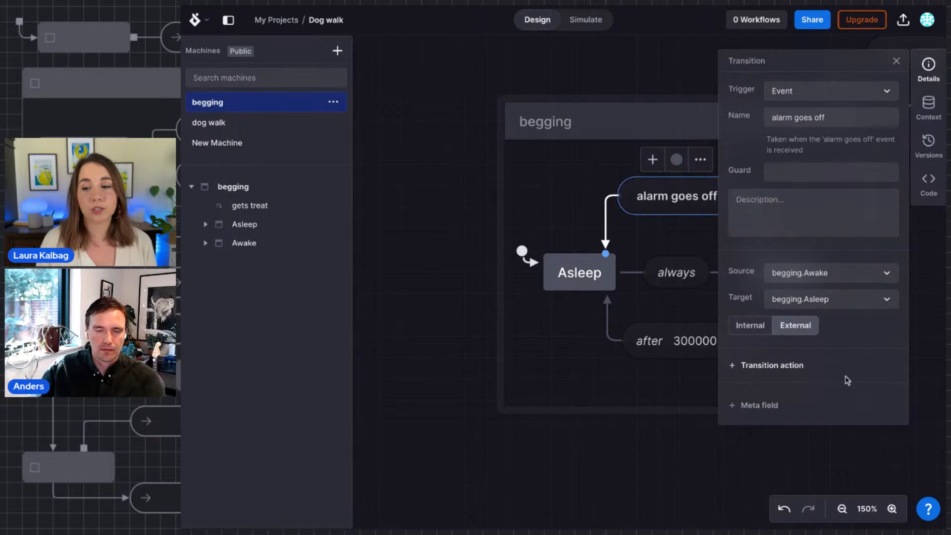
{"action": "left_click", "coordinate": [896, 62]}
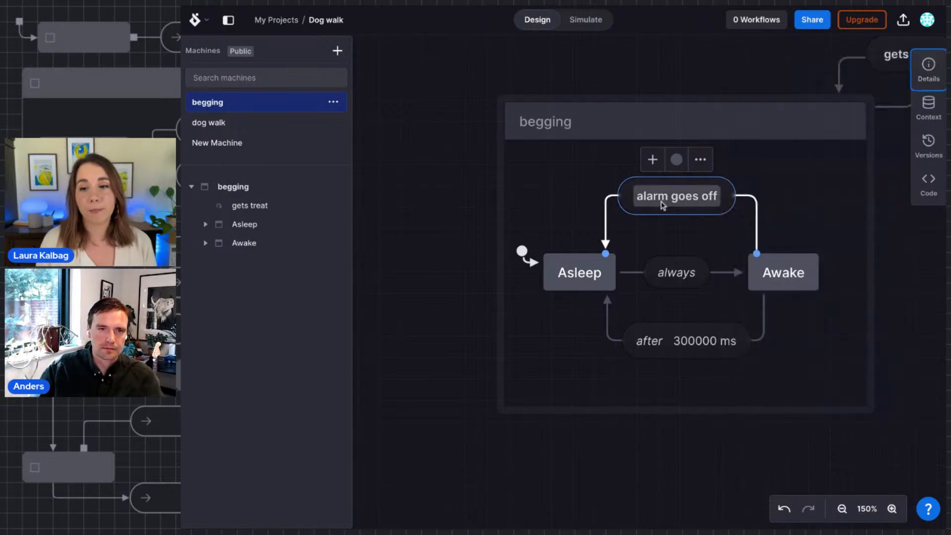
- Add an entry action to the Asleep state and move the state further away from Awake, clear of the transition events
{"action": "left_click", "coordinate": [575, 273]}
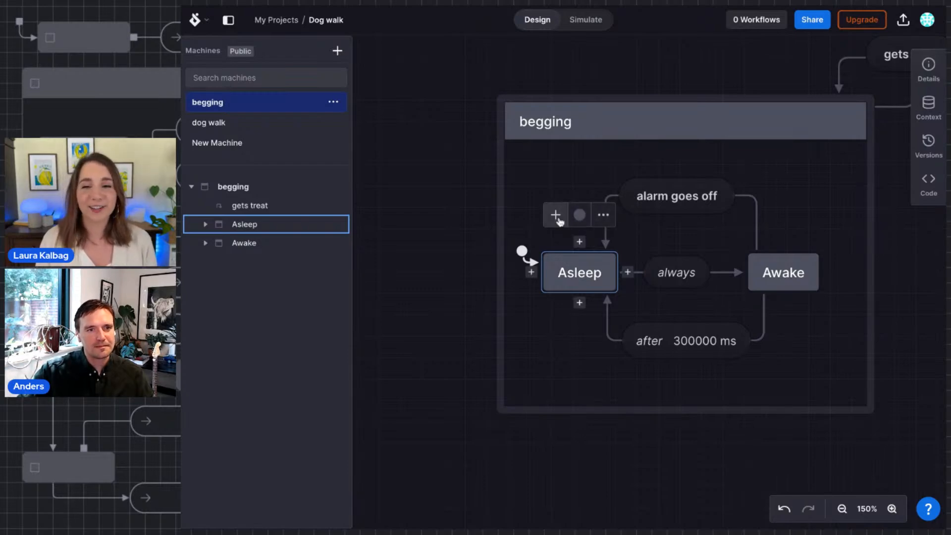
{"action": "left_click", "coordinate": [556, 217]}
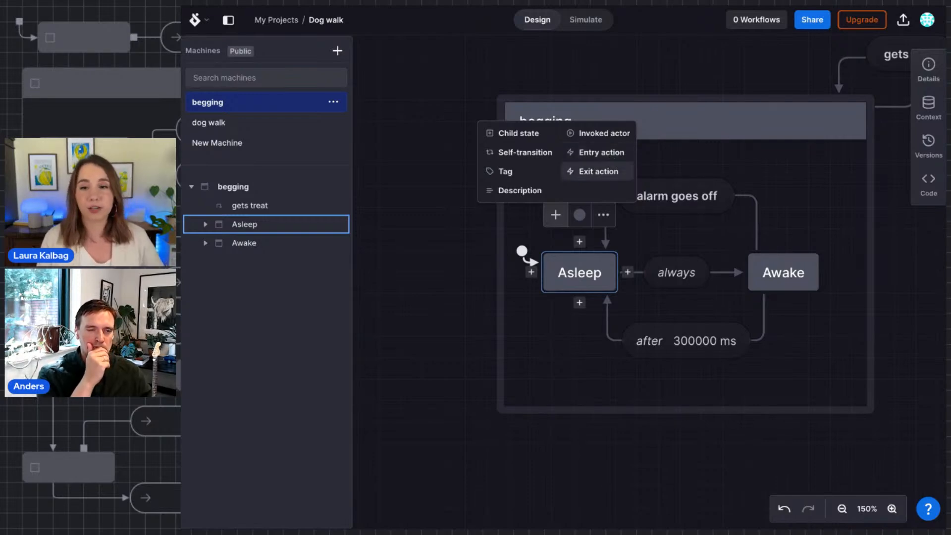
{"action": "left_click", "coordinate": [596, 157]}
{"action": "mouse_move", "coordinate": [602, 257]}
{"action": "left_mouse_down"}
{"action": "mouse_move", "coordinate": [513, 221]}
{"action": "mouse_move", "coordinate": [557, 264]}
{"action": "mouse_move", "coordinate": [622, 274]}
{"action": "mouse_move", "coordinate": [627, 256]}
{"action": "mouse_move", "coordinate": [490, 227]}
{"action": "left_mouse_up"}
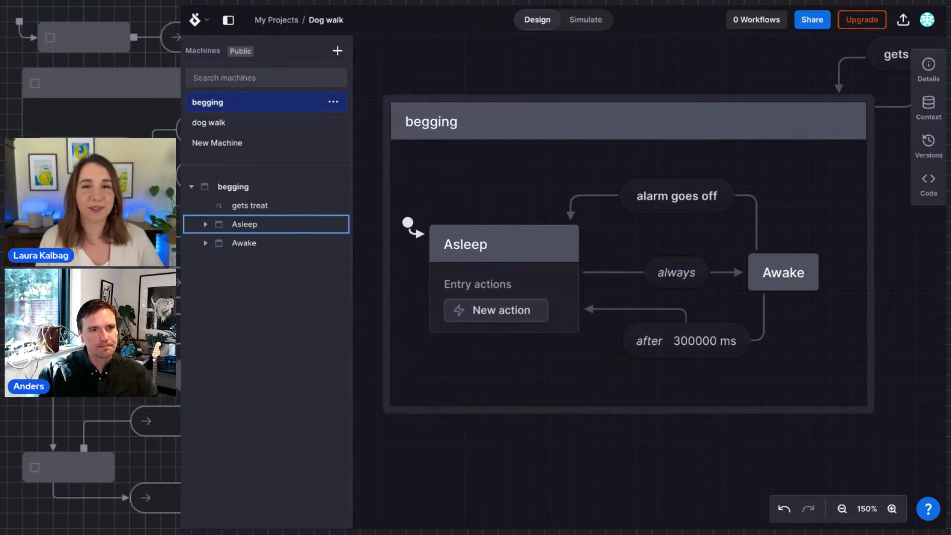
- Rename the new entry action of the Asleep state to "snoring"
{"action": "left_click", "coordinate": [500, 311]}
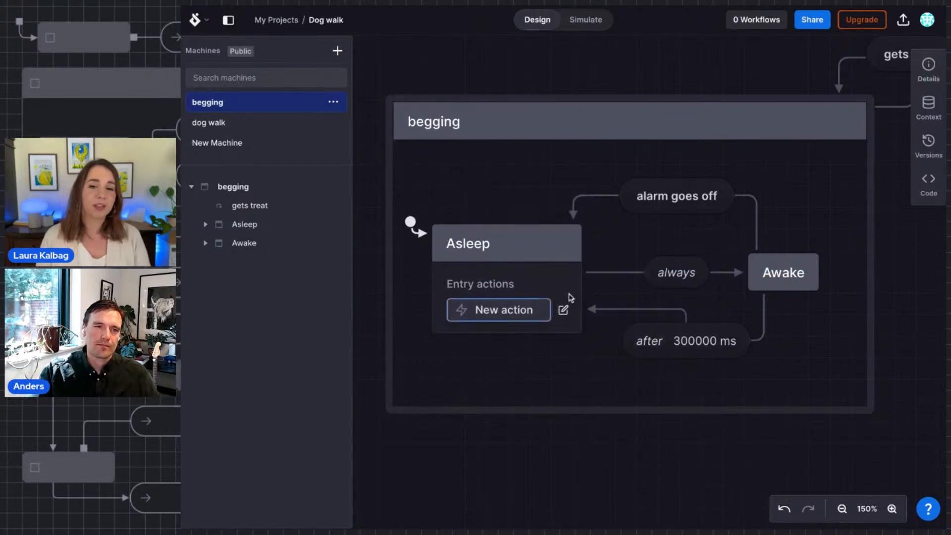
{"action": "double_click", "coordinate": [517, 309]}
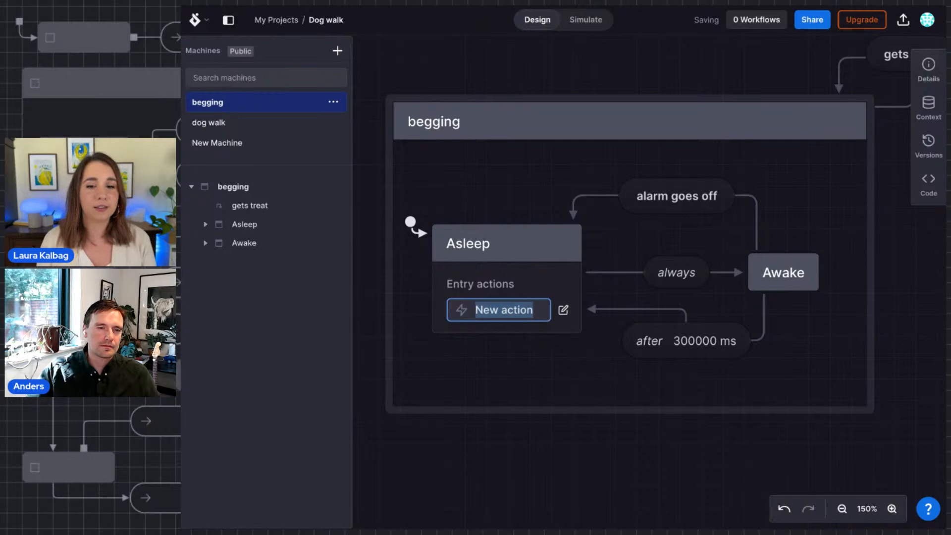
{"action": "type", "text": "snoring"}
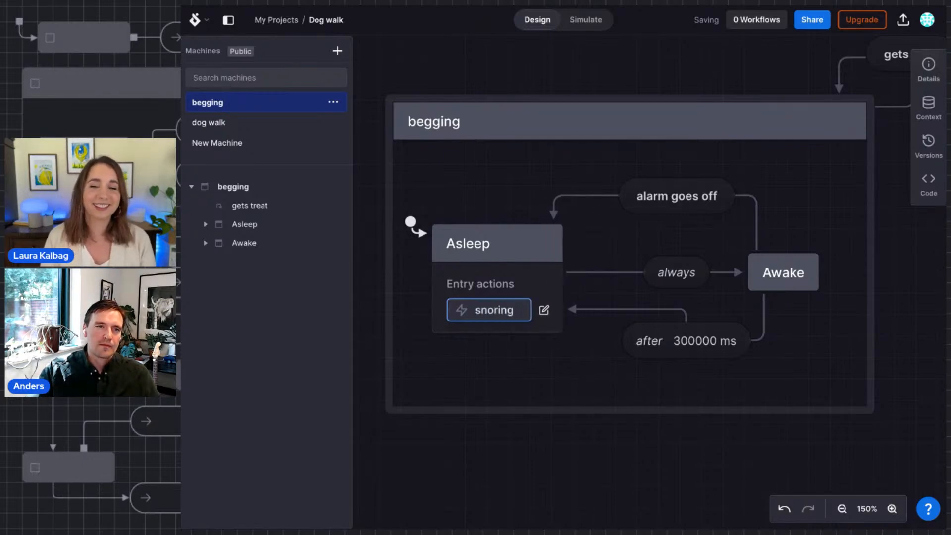
{"action": "key", "text": "Return"}
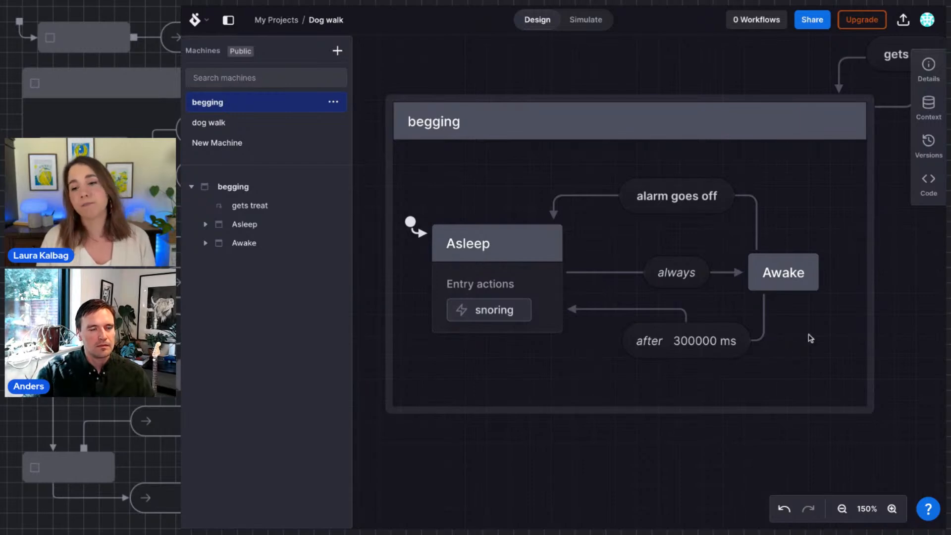
- Add an invoked actor to the Awake state and name its source "order dog food"
{"action": "left_click", "coordinate": [787, 275]}
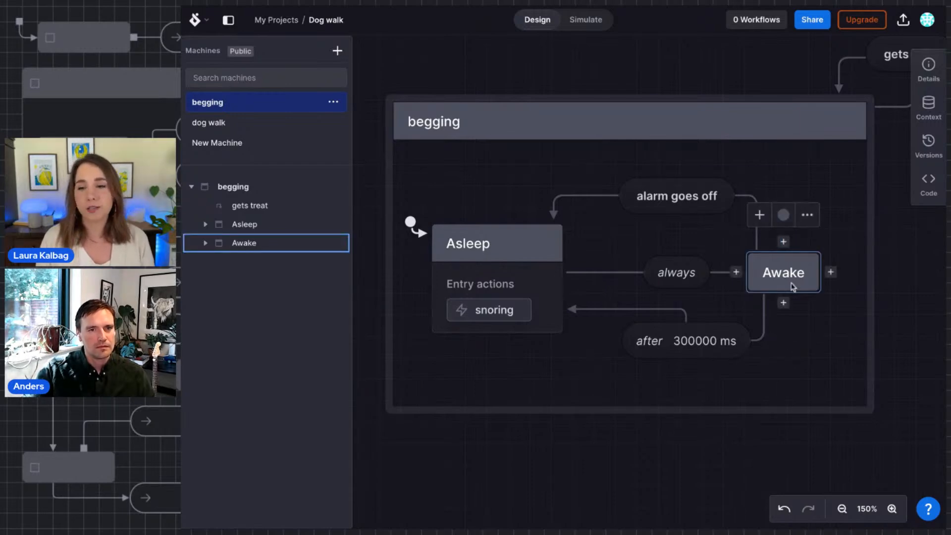
{"action": "left_click", "coordinate": [759, 216]}
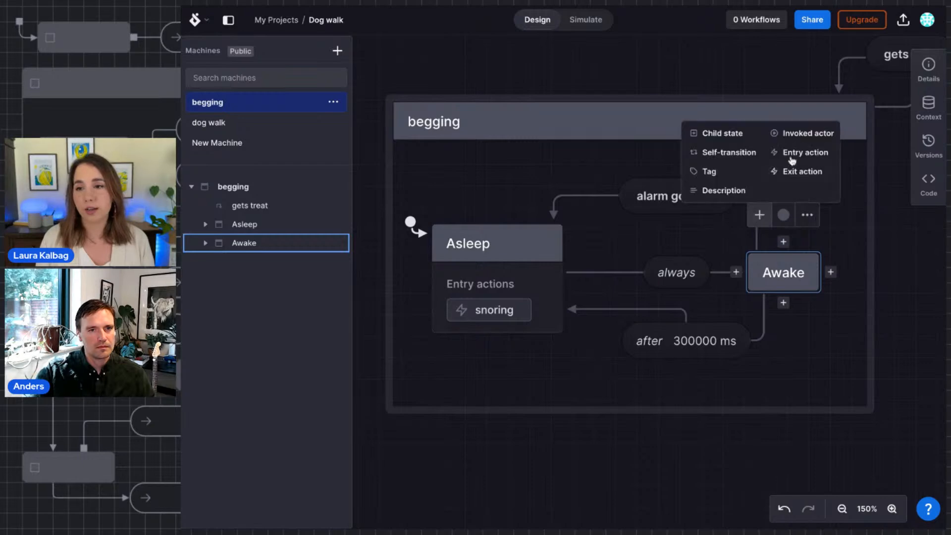
{"action": "left_click", "coordinate": [805, 130]}
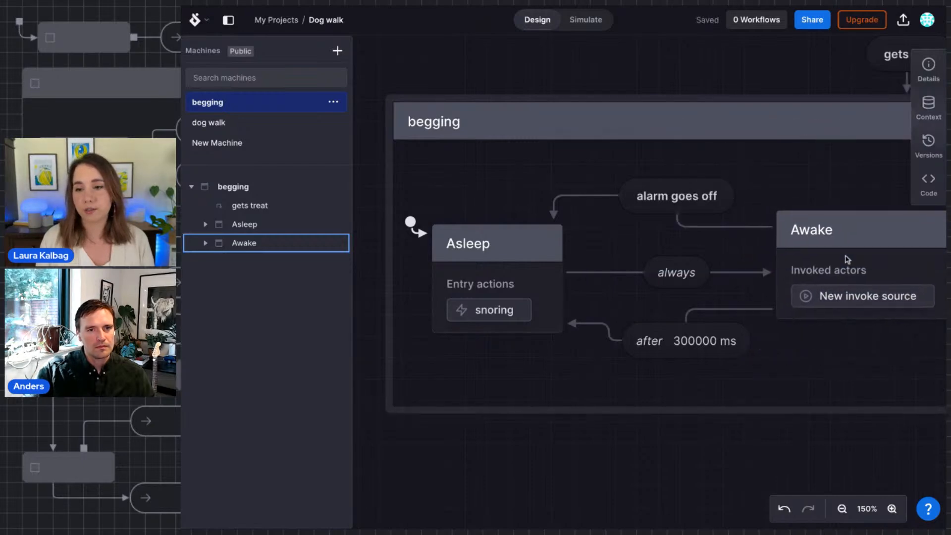
{"action": "left_click", "coordinate": [875, 299]}
{"action": "double_click", "coordinate": [877, 295]}
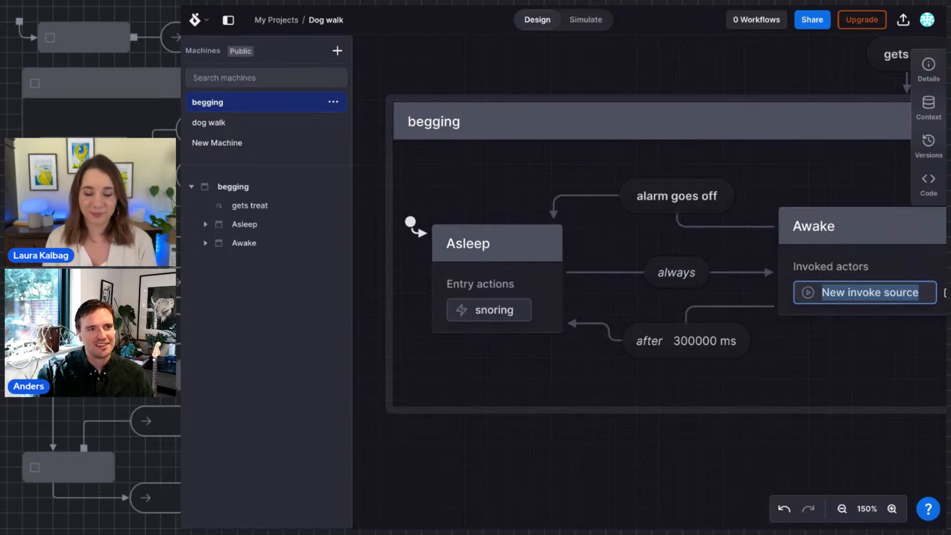
{"action": "type", "text": "order dog food"}
{"action": "key", "text": "Return"}
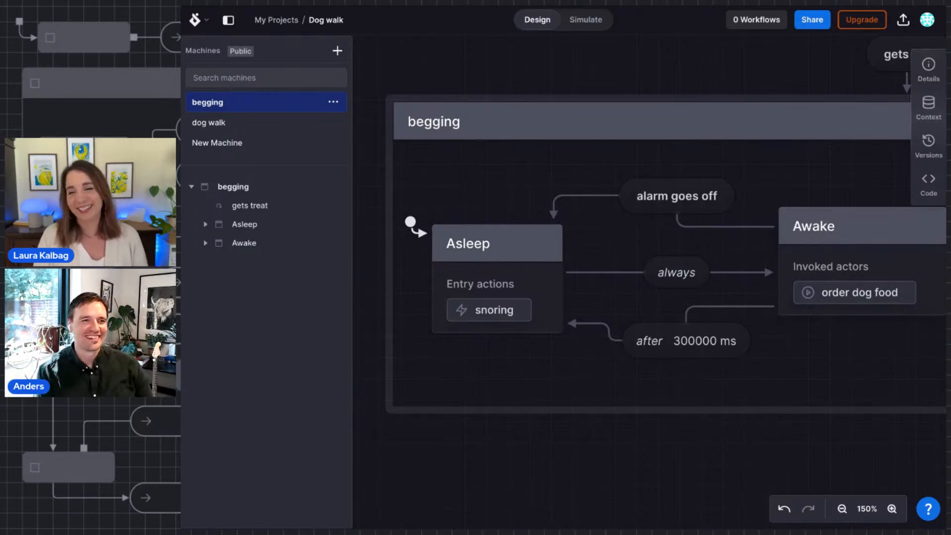
- Hide the machine list and set the delay of the after transition from Awake to Asleep to 3000 ms
{"action": "left_click", "coordinate": [228, 20]}
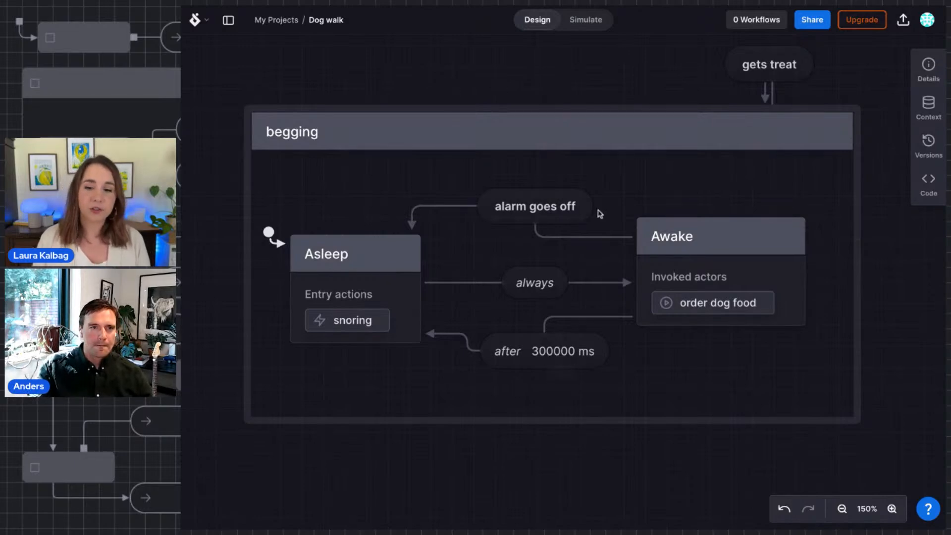
{"action": "double_click", "coordinate": [569, 351]}
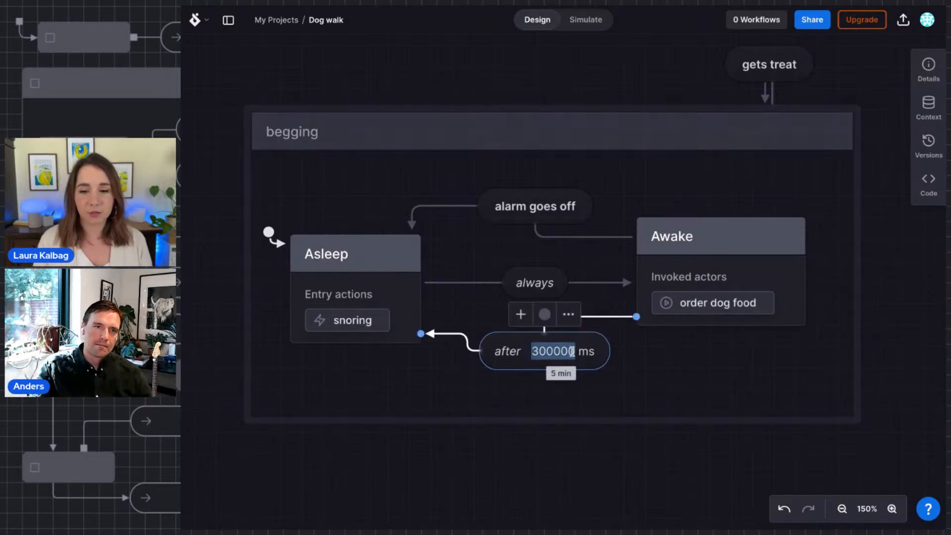
{"action": "left_click", "coordinate": [571, 351]}
{"action": "key", "text": "BackSpace"}
{"action": "key", "text": "Return"}
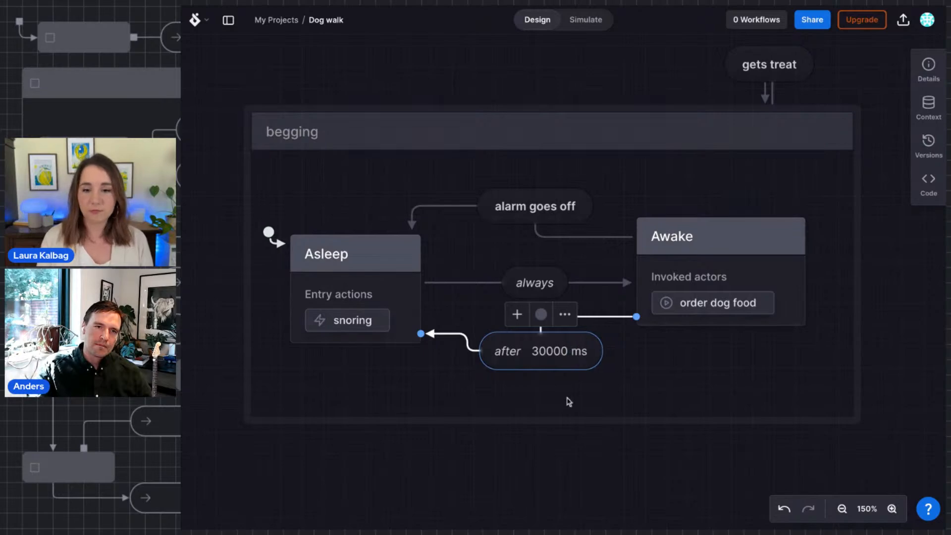
{"action": "left_click", "coordinate": [577, 392]}
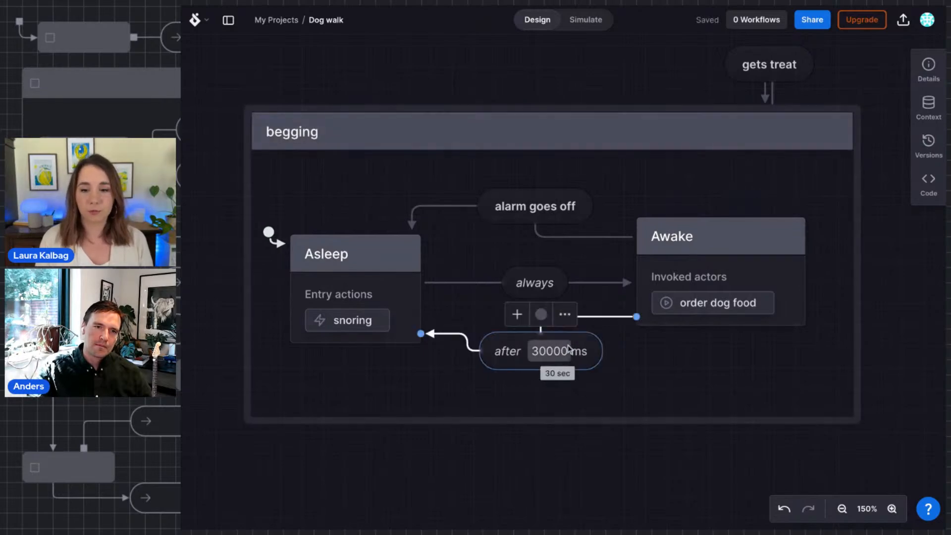
{"action": "double_click", "coordinate": [569, 350]}
{"action": "left_click", "coordinate": [569, 350]}
{"action": "key", "text": "BackSpace"}
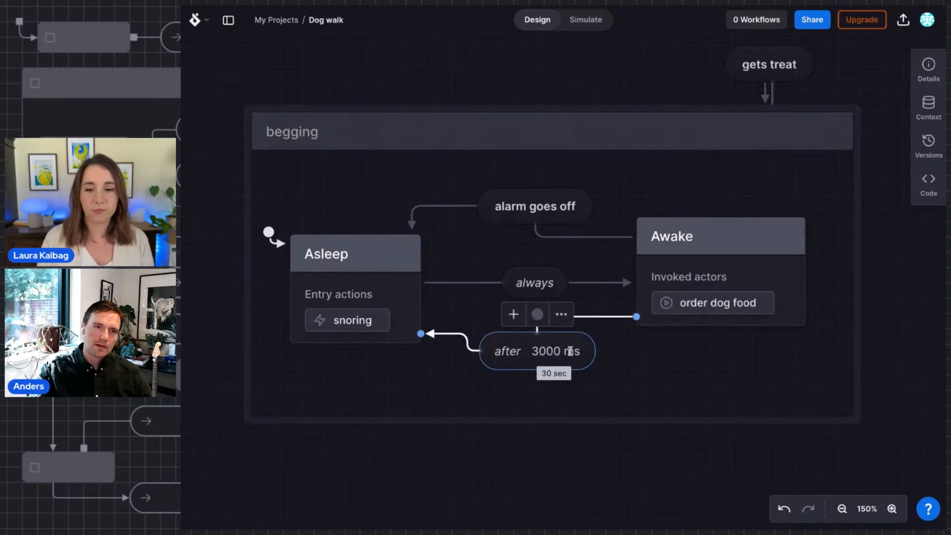
{"action": "left_click", "coordinate": [616, 386]}
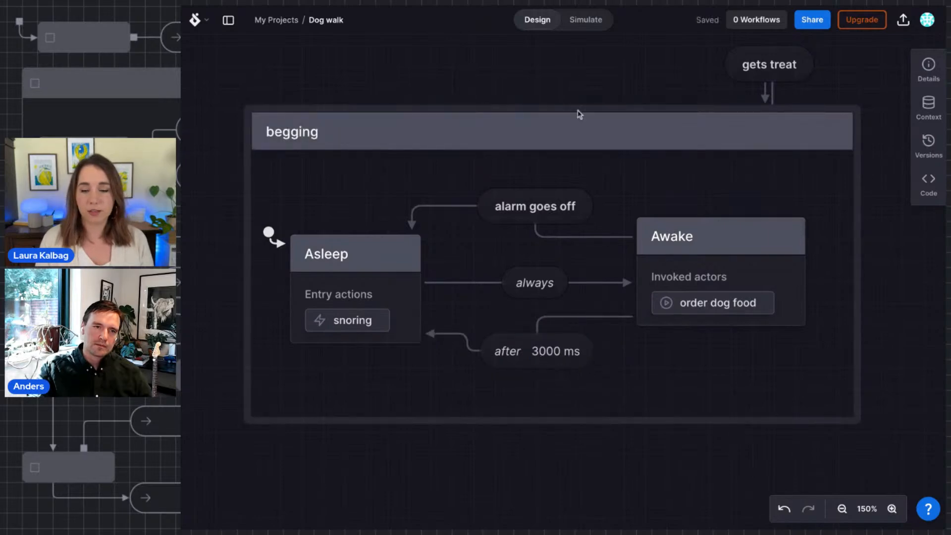
- Delete the always transition from Asleep to Awake, simulating the begging machine both before and after the deletion
{"action": "left_click", "coordinate": [588, 22]}
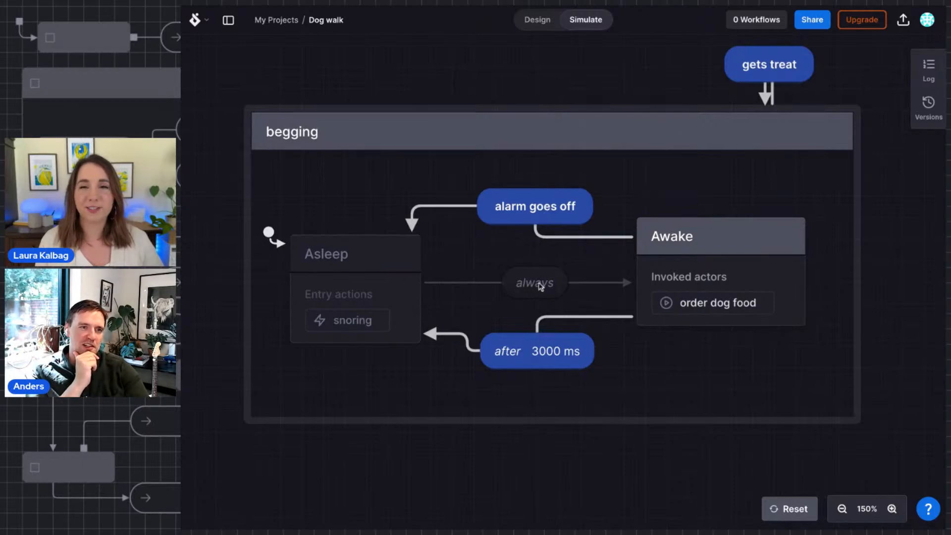
{"action": "left_click", "coordinate": [539, 20]}
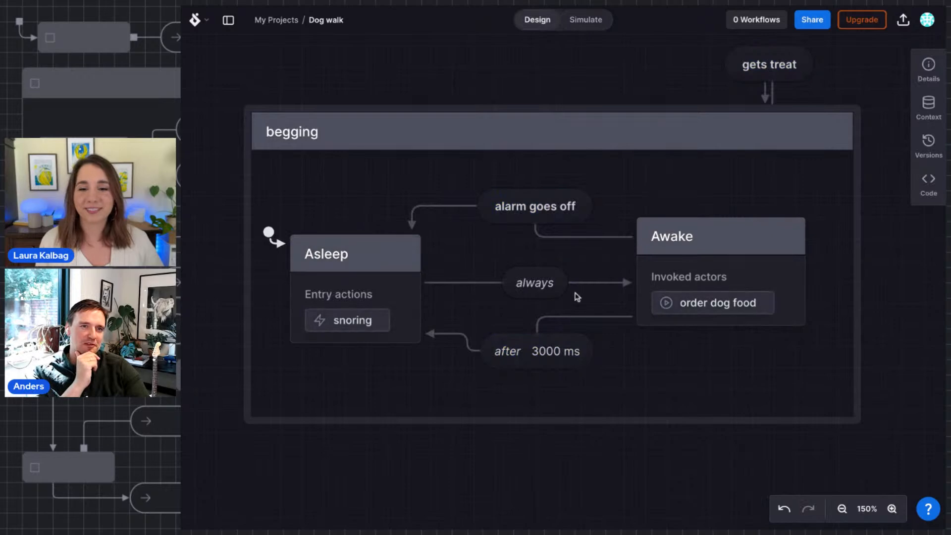
{"action": "left_click", "coordinate": [608, 283]}
{"action": "key", "text": "Delete"}
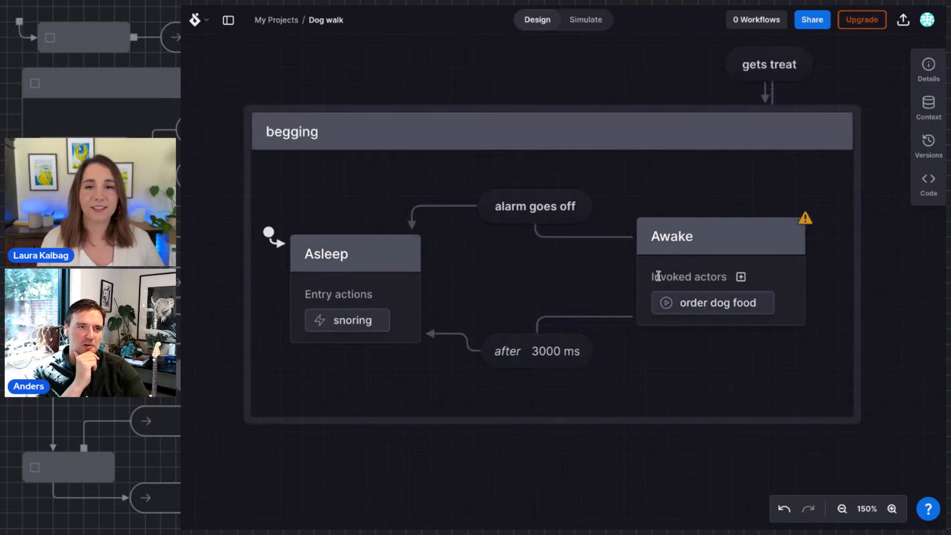
{"action": "left_click", "coordinate": [594, 20]}
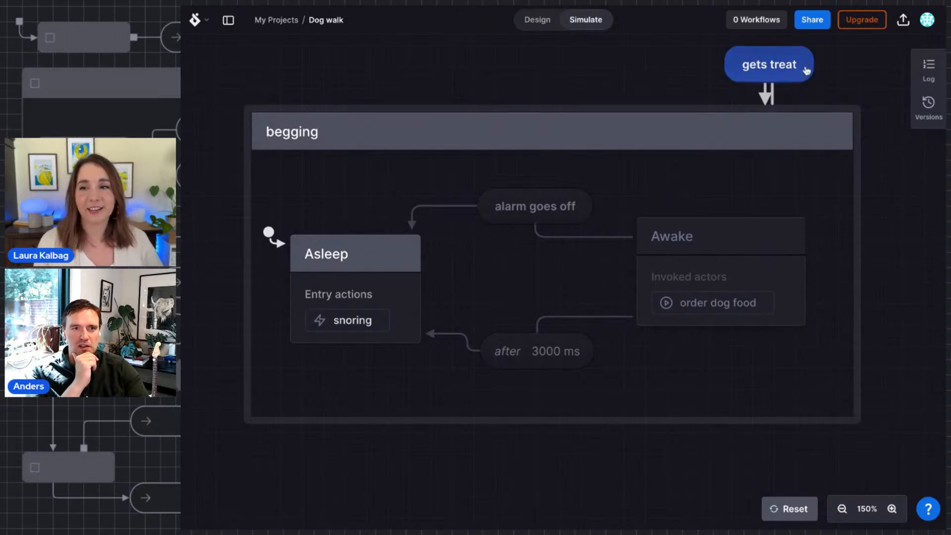
{"action": "left_click", "coordinate": [531, 22]}
{"action": "left_click", "coordinate": [661, 243]}
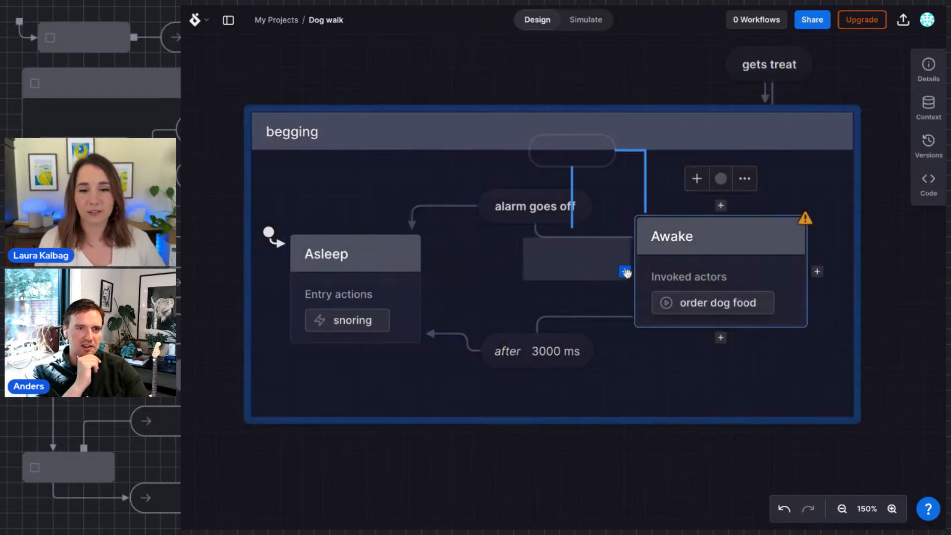
{"action": "left_click_drag", "start_coordinate": [625, 271], "coordinate": [411, 285]}
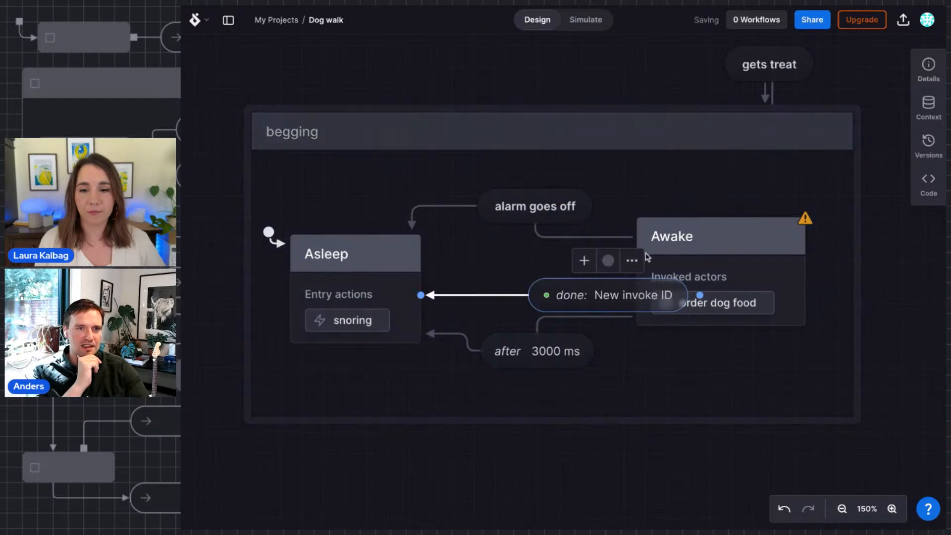
{"action": "left_click", "coordinate": [632, 262]}
{"action": "mouse_move", "coordinate": [638, 192]}
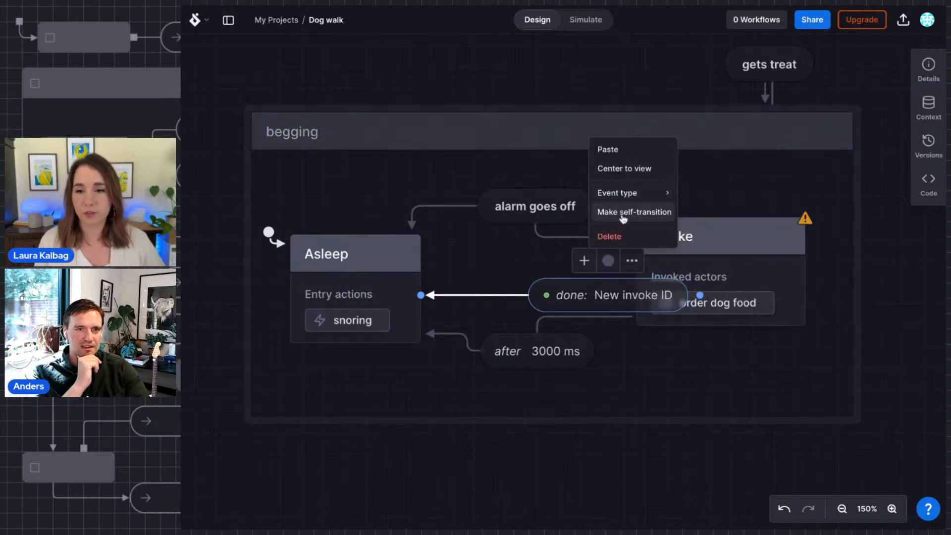
{"action": "key", "text": "Escape"}
{"action": "left_click", "coordinate": [569, 299]}
{"action": "key", "text": "Delete"}
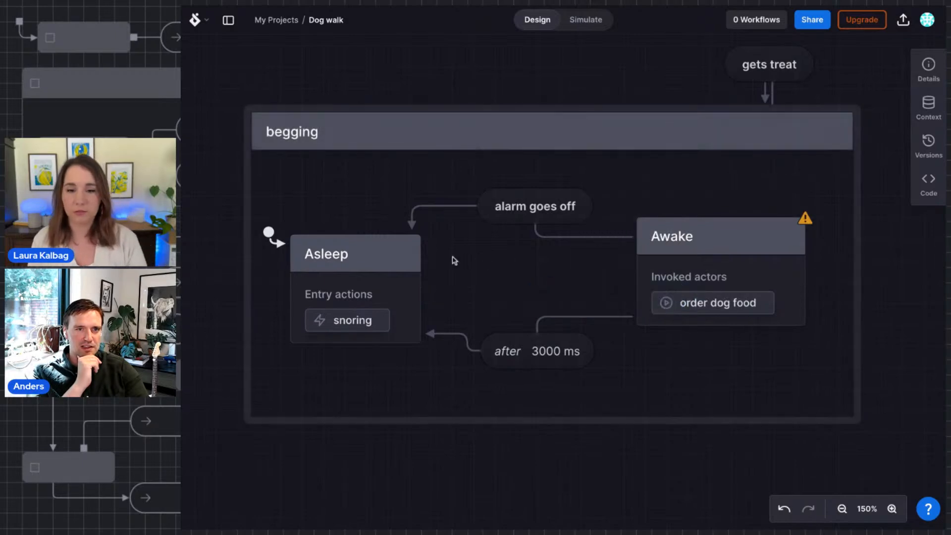
- Add an event transition from Asleep to Awake and place it between the alarm goes off and after transitions
{"action": "left_click", "coordinate": [423, 270]}
{"action": "left_click_drag", "start_coordinate": [432, 289], "coordinate": [720, 278]}
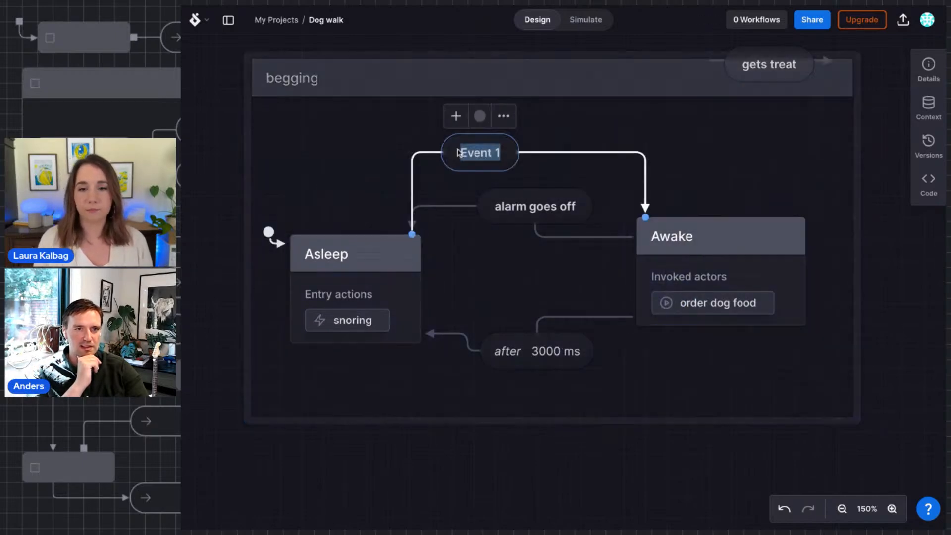
{"action": "left_click", "coordinate": [530, 274]}
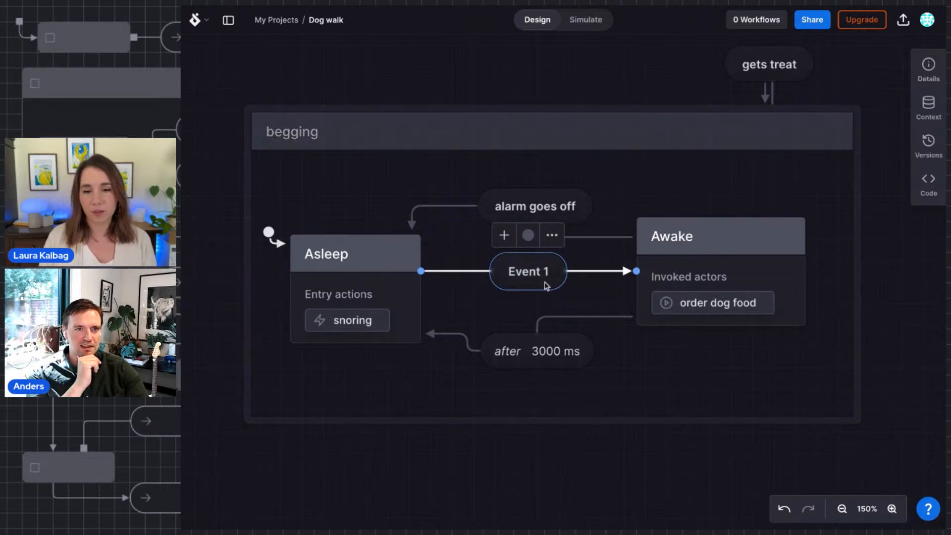
{"action": "left_click", "coordinate": [653, 170]}
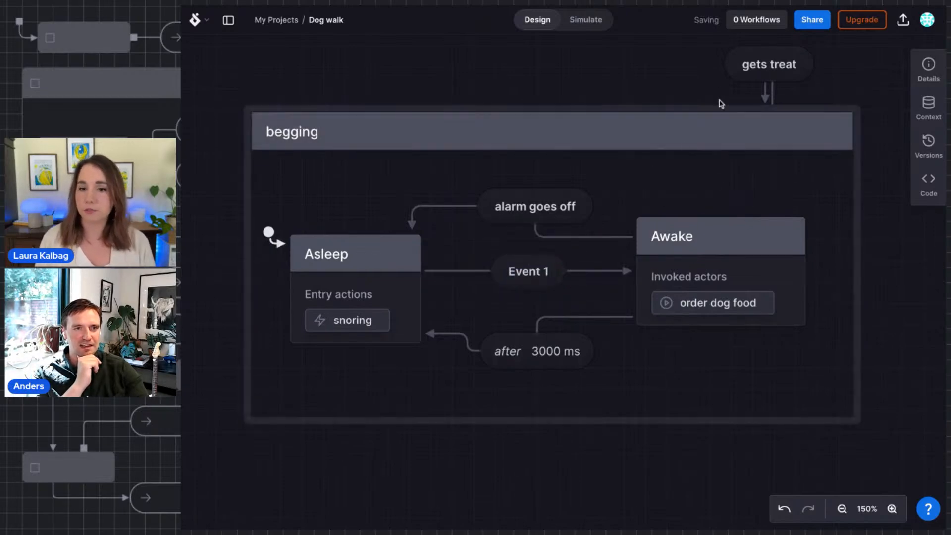
- Simulate the begging machine by triggering Event 1 twice and alarm goes off once, and return to designing
{"action": "left_click", "coordinate": [594, 19]}
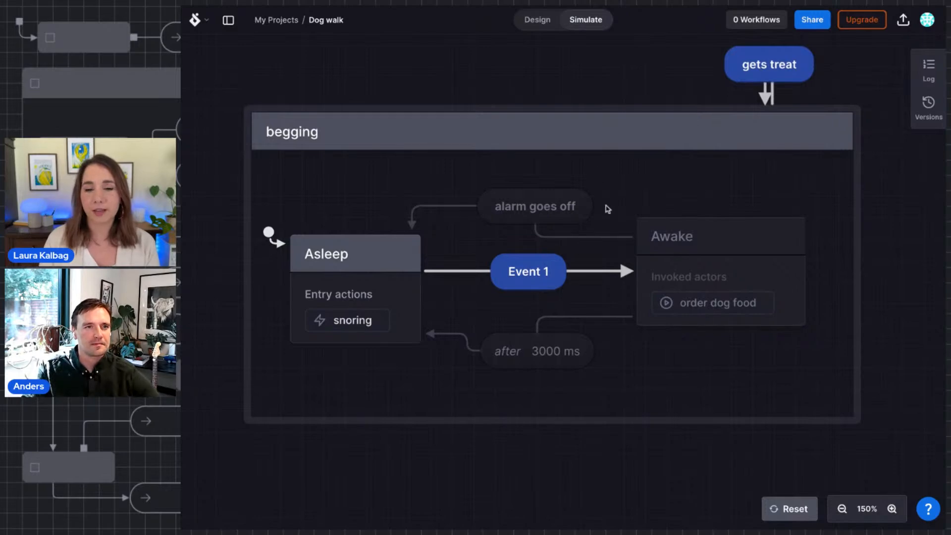
{"action": "left_click", "coordinate": [521, 282]}
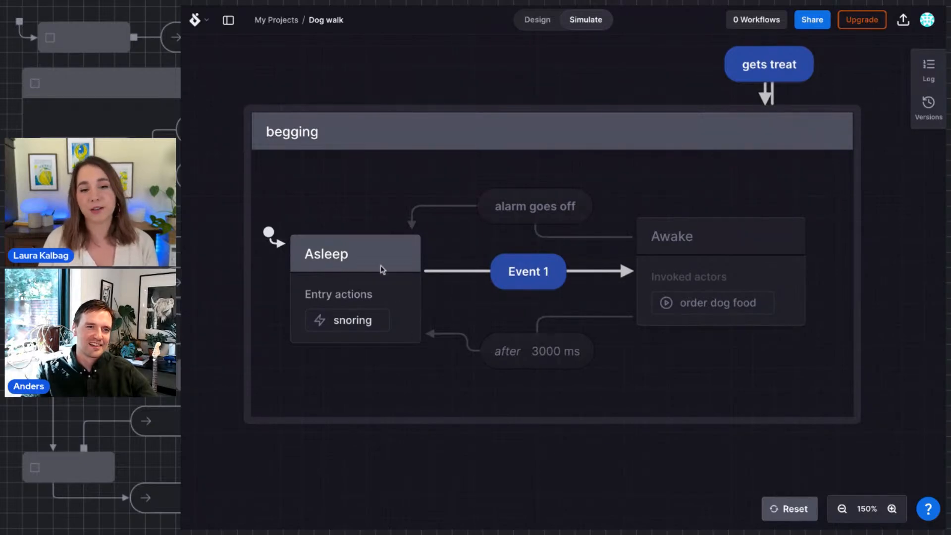
{"action": "left_click", "coordinate": [533, 276]}
{"action": "left_click", "coordinate": [540, 207]}
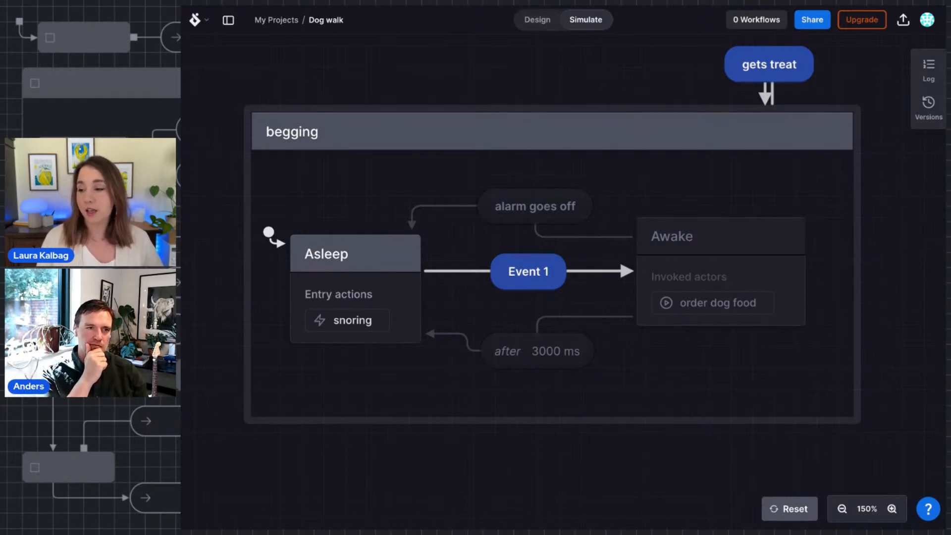
{"action": "left_click", "coordinate": [526, 23]}
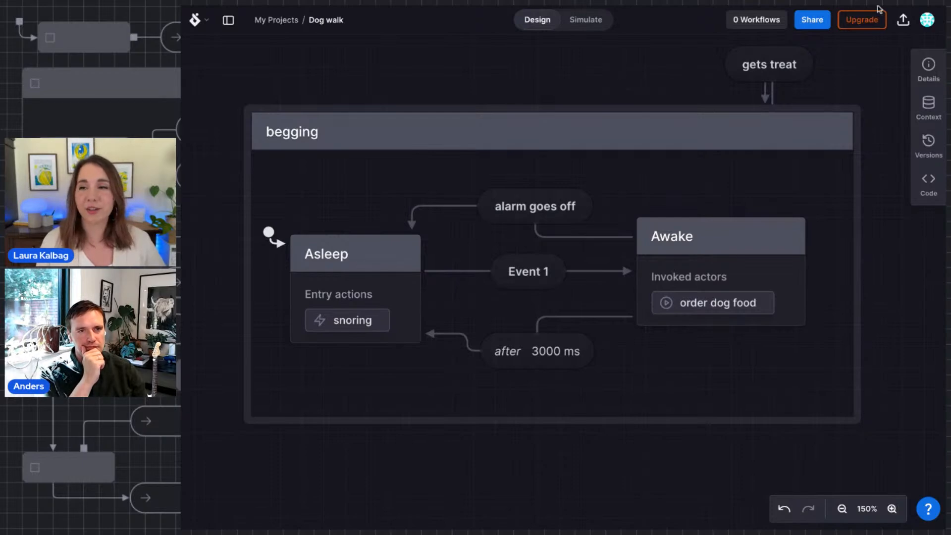
- Switch the editor to light mode and look over the remaining account options
{"action": "left_click", "coordinate": [928, 25]}
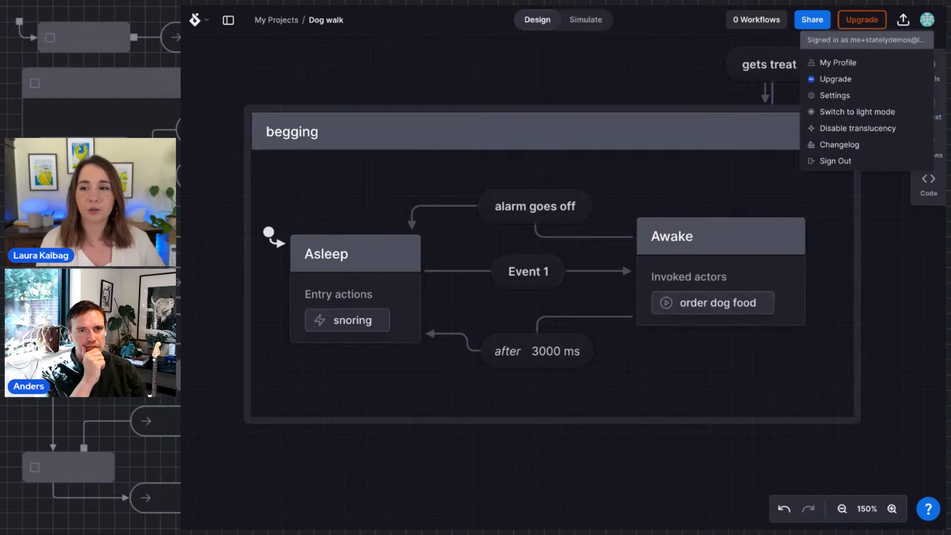
{"action": "left_click", "coordinate": [842, 112]}
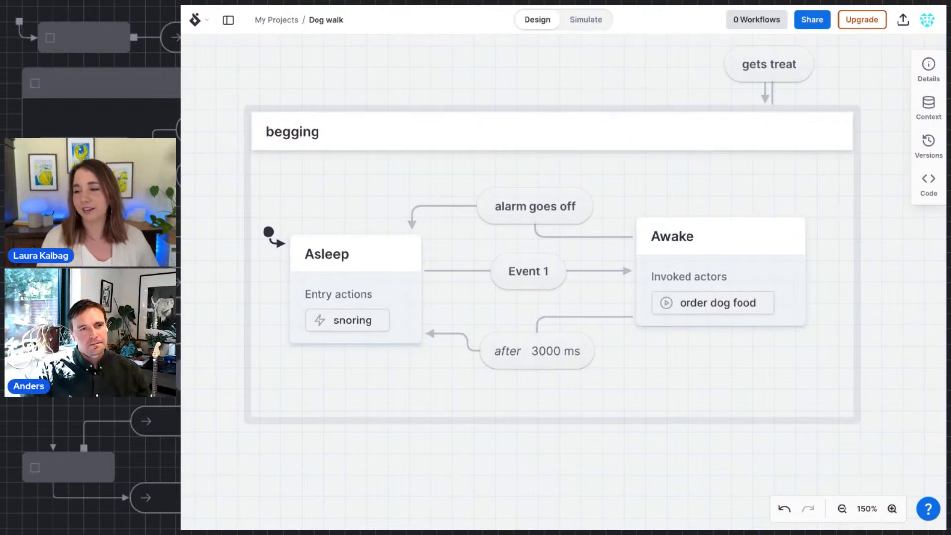
{"action": "left_click", "coordinate": [927, 20]}
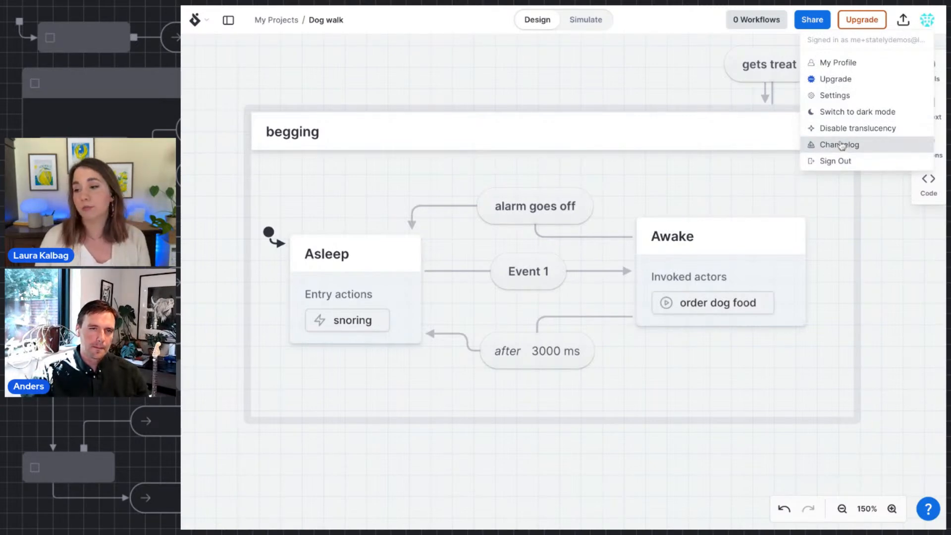
{"action": "left_click", "coordinate": [815, 173]}
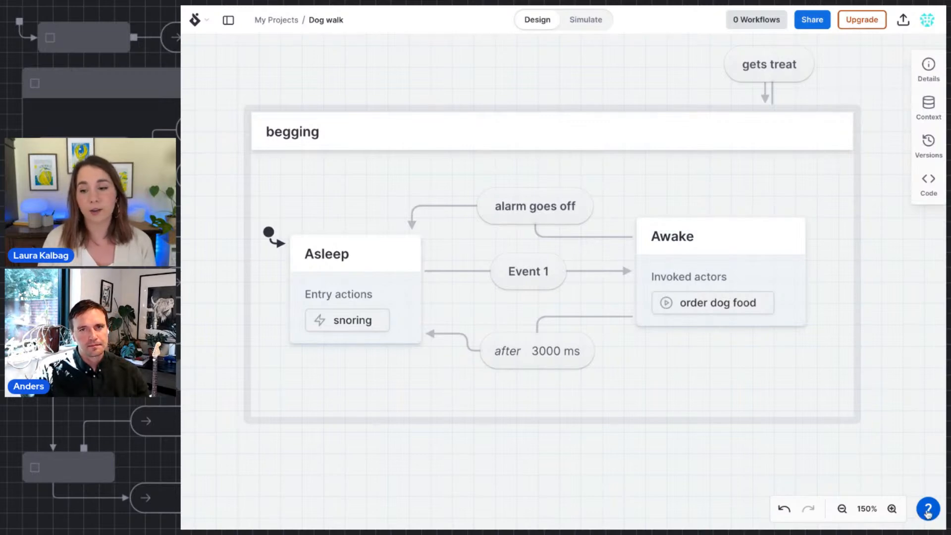
- View the Stately Studio tutorials in the help section and close it again
{"action": "left_click", "coordinate": [927, 511]}
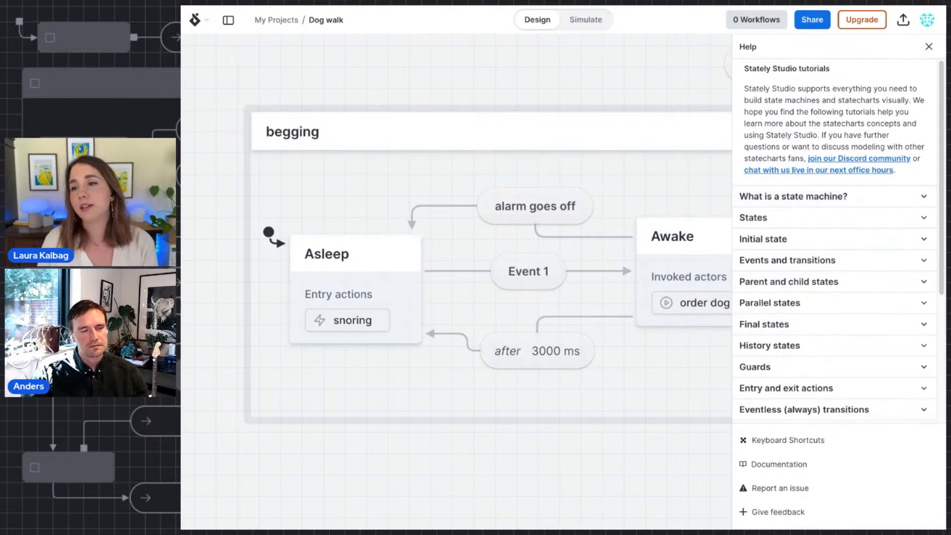
{"action": "left_click", "coordinate": [928, 46]}
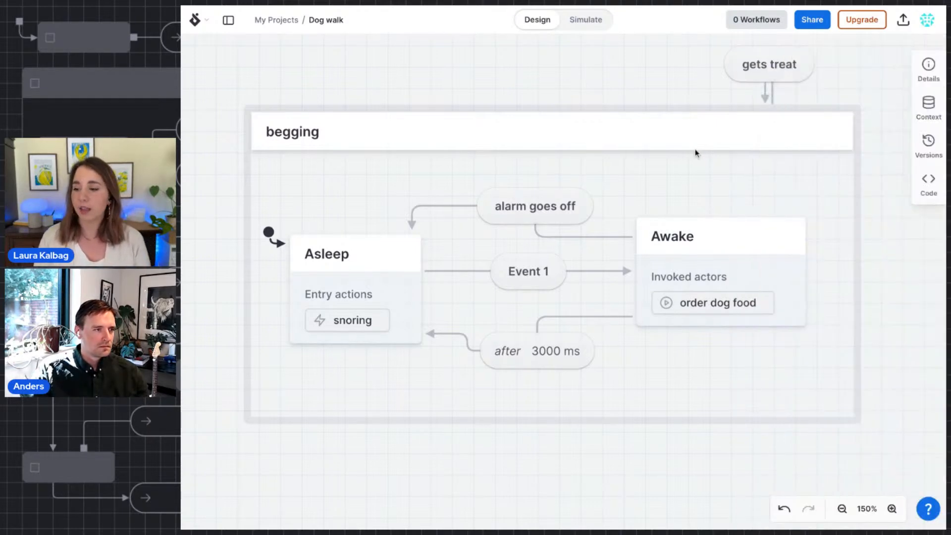
{"action": "scroll", "coordinate": [694, 151], "scroll_direction": "down", "scroll_amount": 2}
{"action": "scroll", "coordinate": [695, 161], "scroll_direction": "up", "scroll_amount": 2}
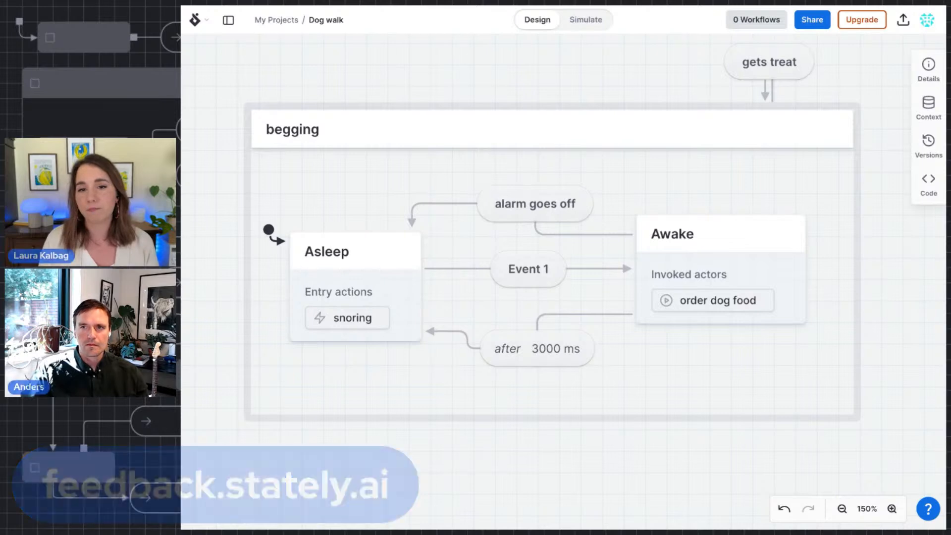
- Switch the editor back to dark mode
{"action": "left_click", "coordinate": [926, 19]}
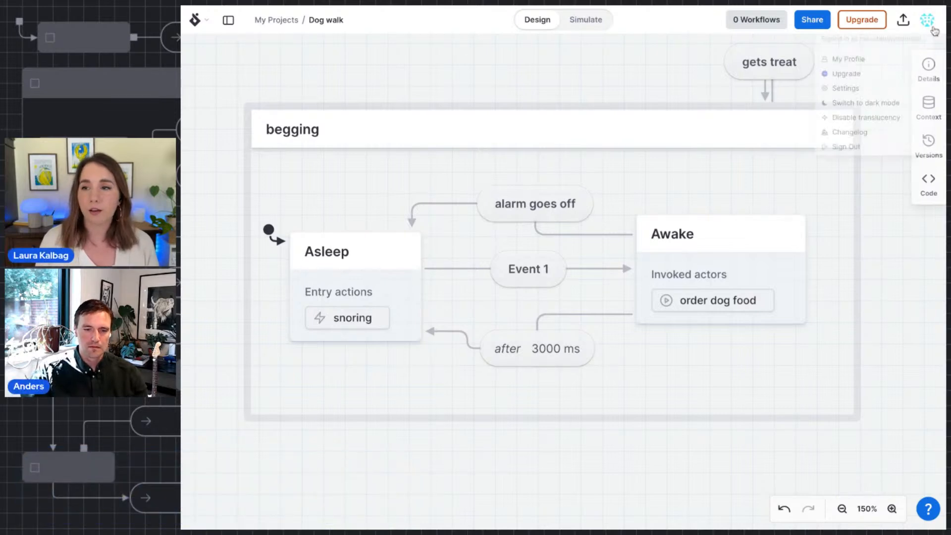
{"action": "left_click", "coordinate": [863, 119]}
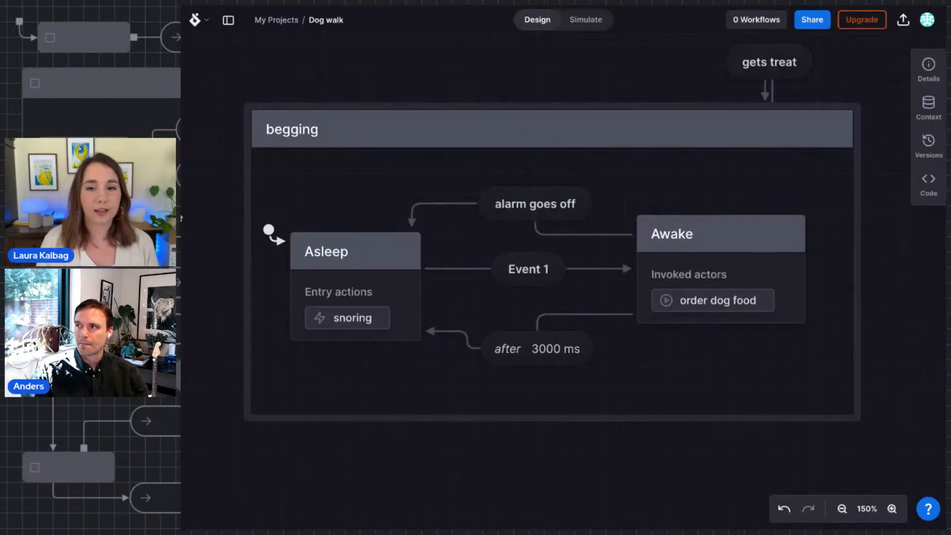
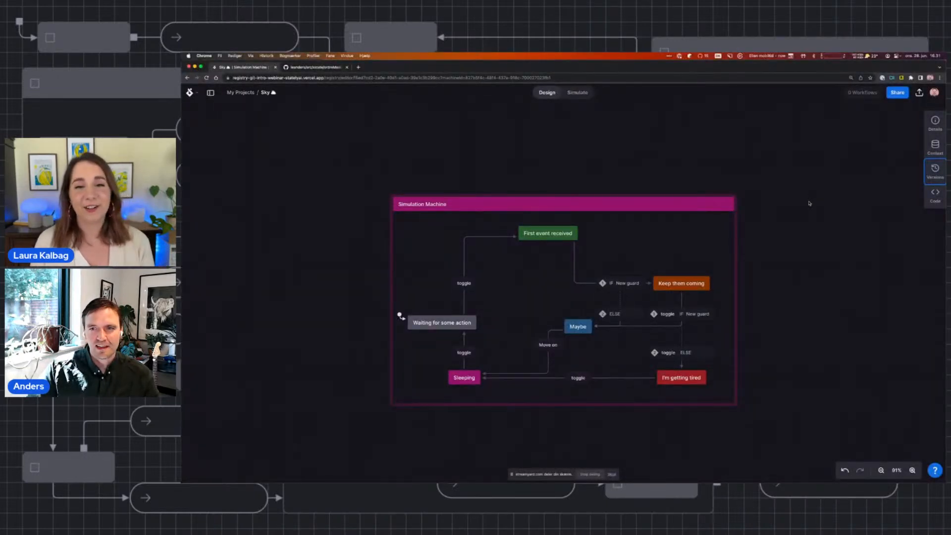
- Recolor the Simulation Machine state green, restore its pink color and deselect it
{"action": "key", "text": "super+equal"}
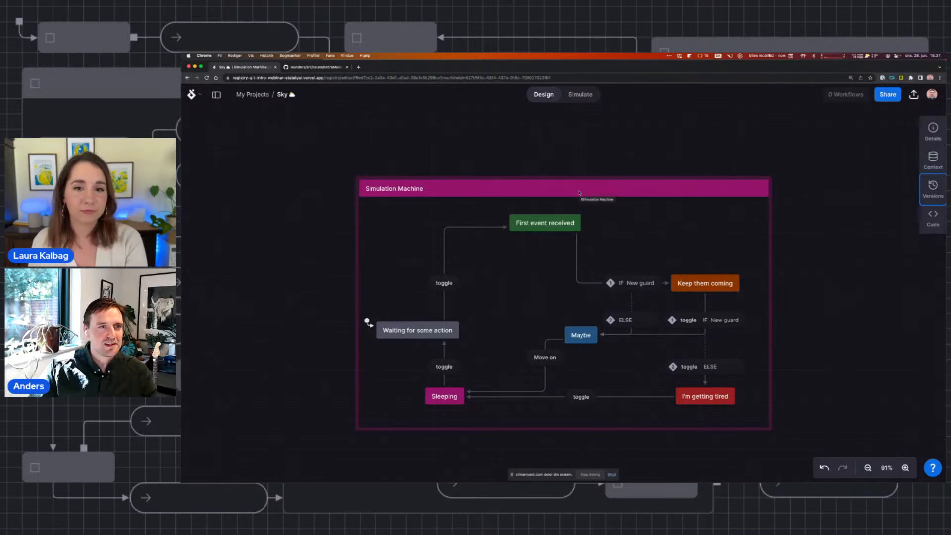
{"action": "left_click", "coordinate": [550, 191]}
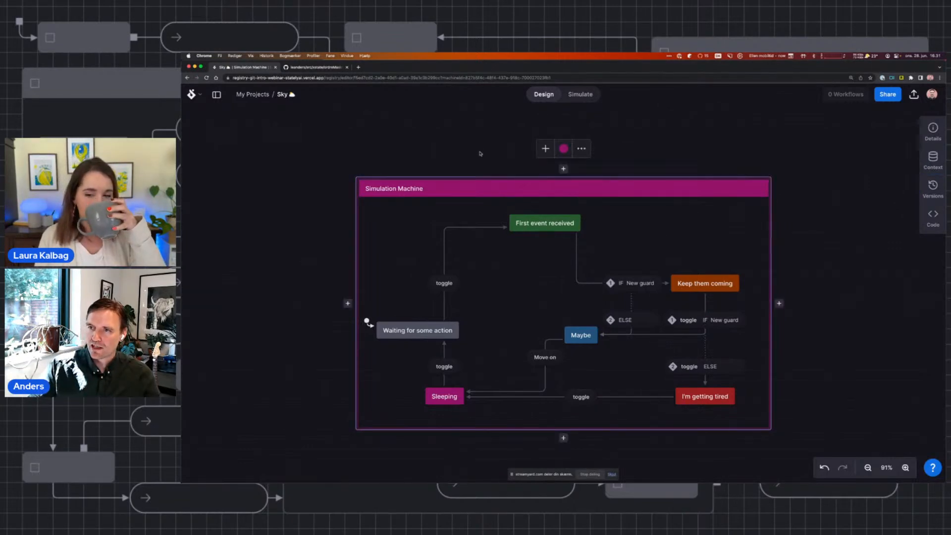
{"action": "left_click", "coordinate": [569, 151]}
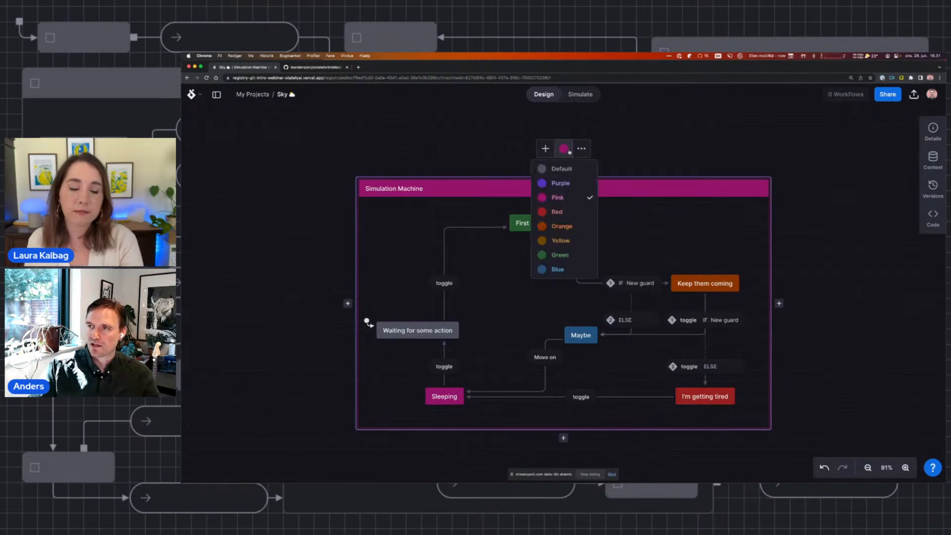
{"action": "left_click", "coordinate": [567, 257]}
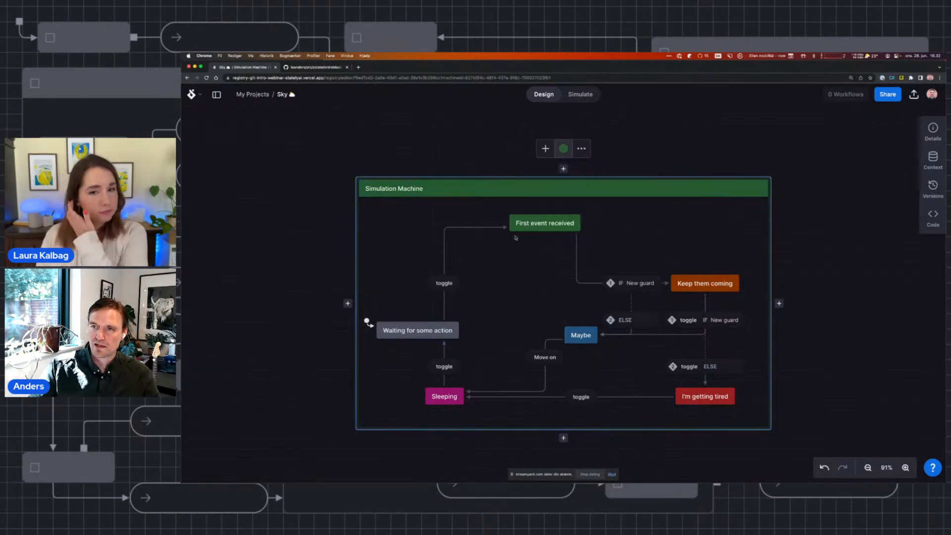
{"action": "left_click", "coordinate": [562, 156]}
{"action": "left_click", "coordinate": [563, 194]}
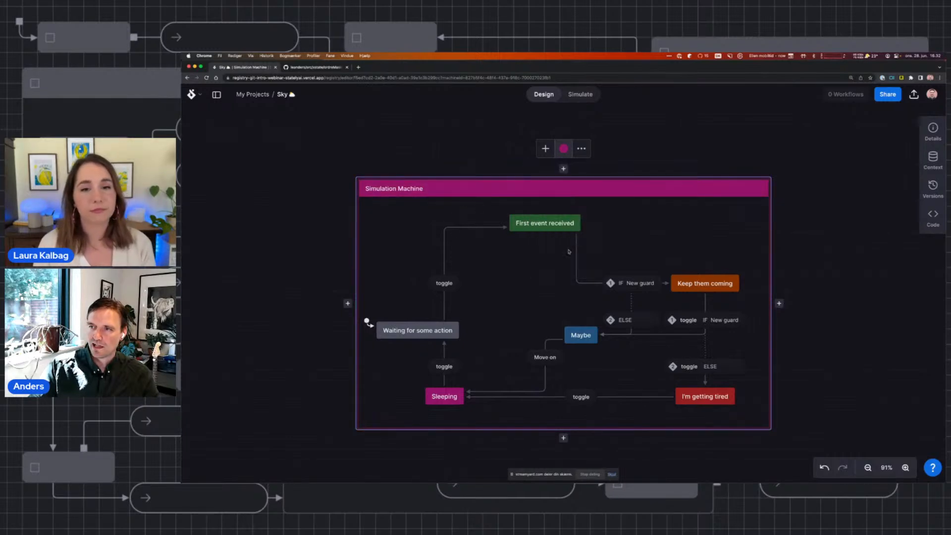
{"action": "key", "text": "Escape"}
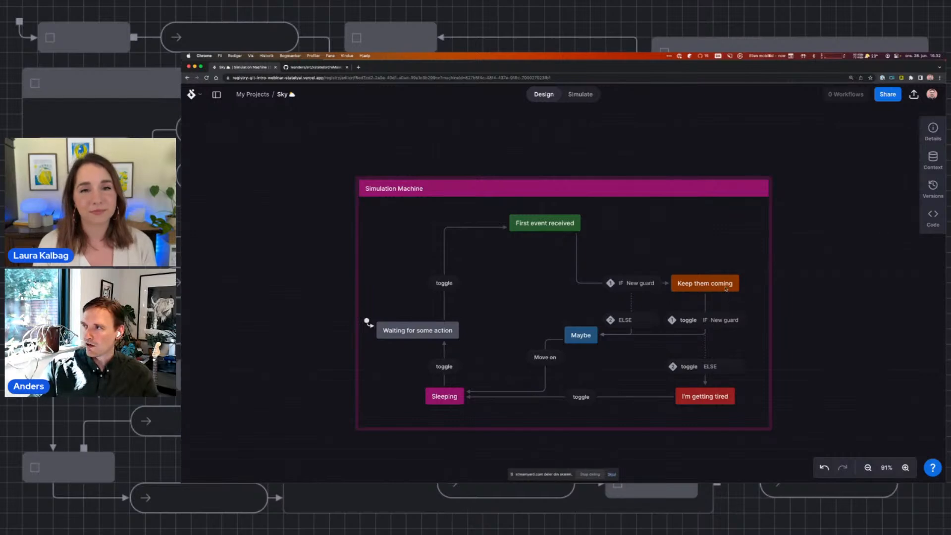
- Examine the project's sharing settings and its visibility choices of public, unlisted and private
{"action": "left_click", "coordinate": [894, 95]}
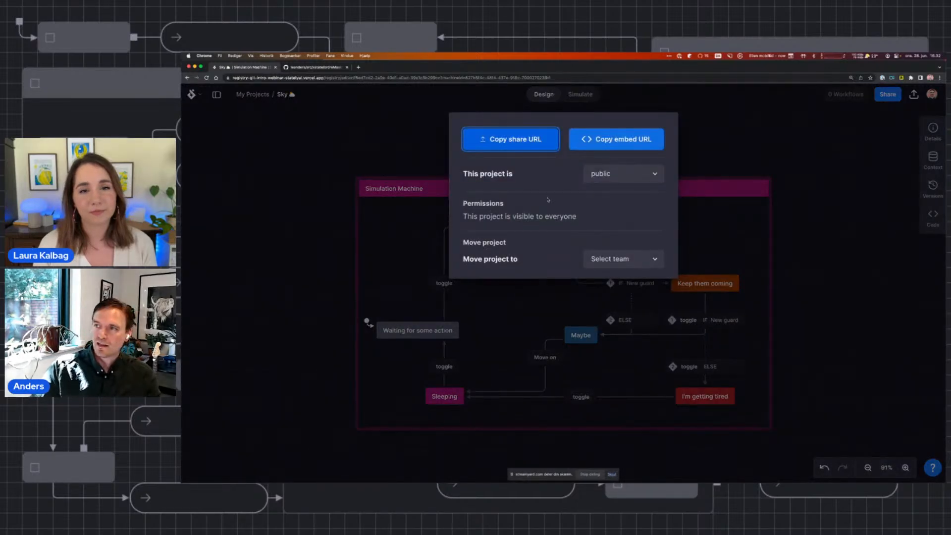
{"action": "left_click", "coordinate": [650, 182]}
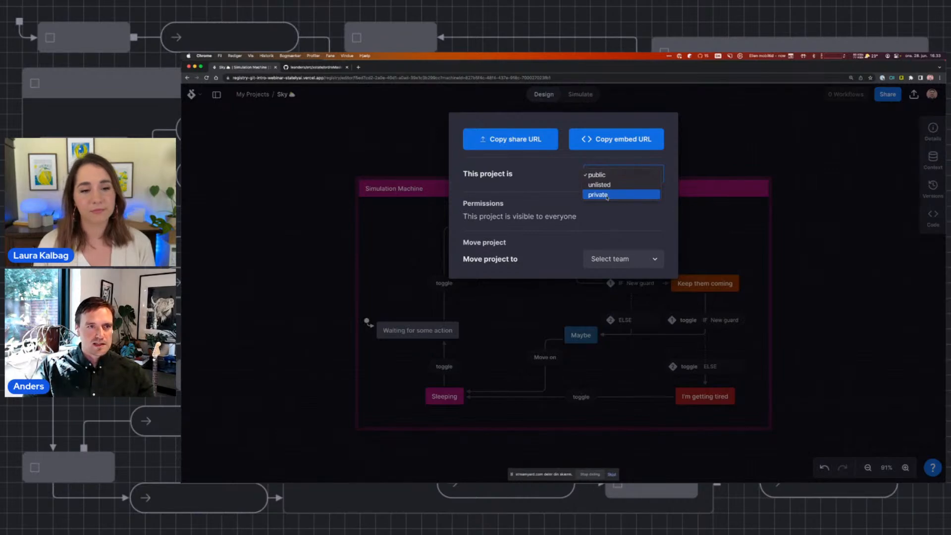
{"action": "left_click", "coordinate": [561, 180]}
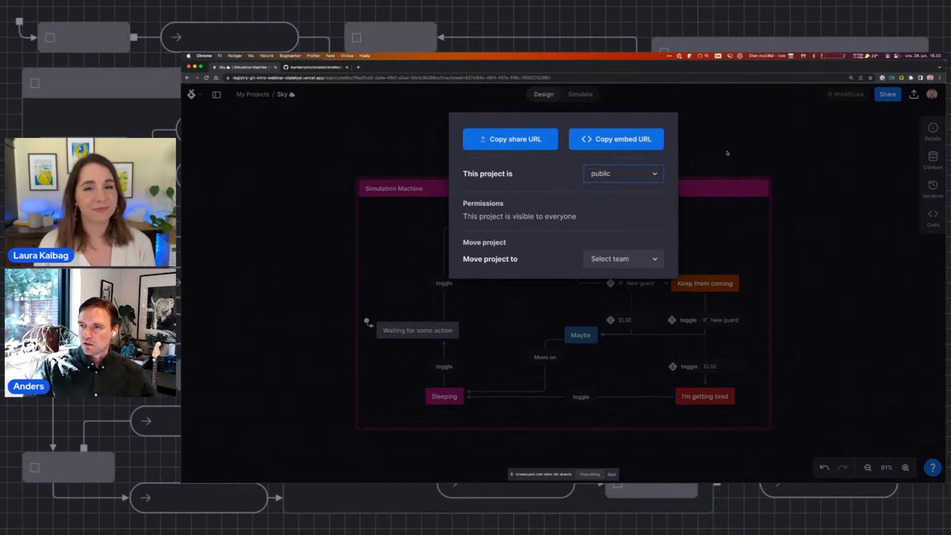
{"action": "left_click", "coordinate": [727, 153]}
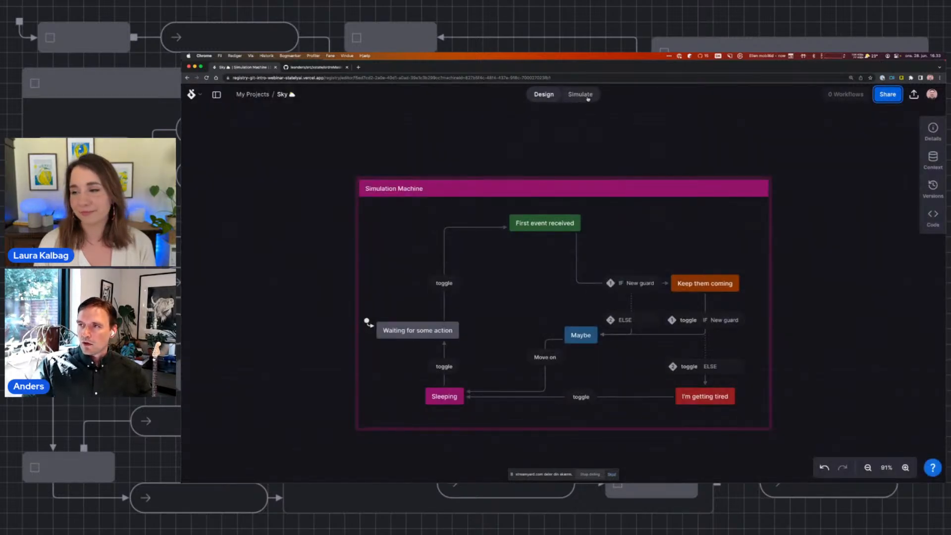
- Open the version history of the Sky project and save the current machine as a new version
{"action": "left_click", "coordinate": [938, 194]}
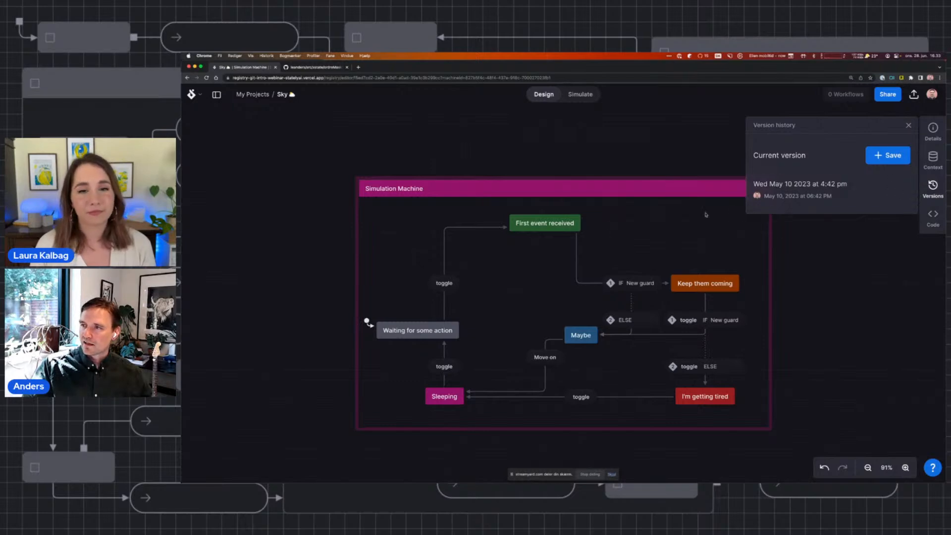
{"action": "left_click", "coordinate": [887, 155]}
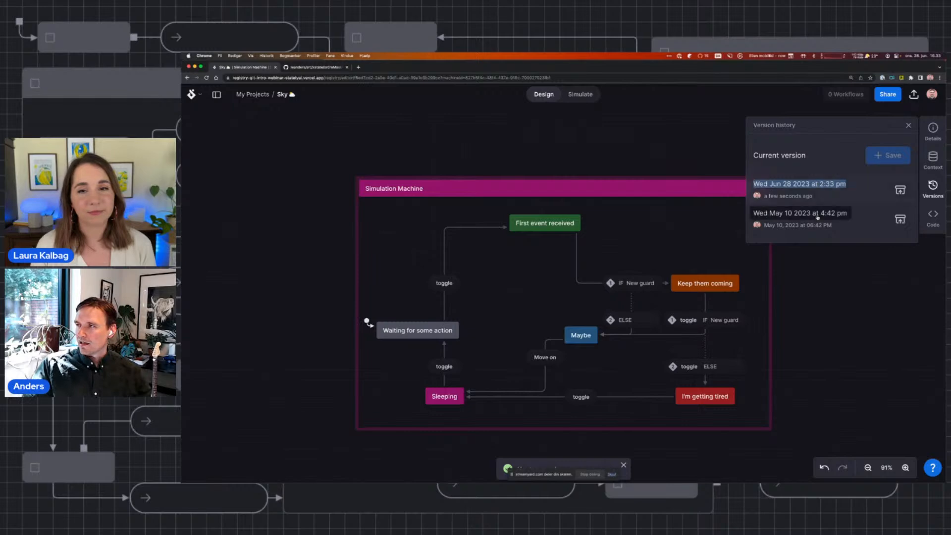
- Move First event received, Waiting for some action and Keep them coming, and delete the I'm getting tired state and Keep them coming's toggle transitions
{"action": "left_click_drag", "start_coordinate": [544, 222], "coordinate": [547, 181]}
{"action": "left_click_drag", "start_coordinate": [460, 324], "coordinate": [531, 303]}
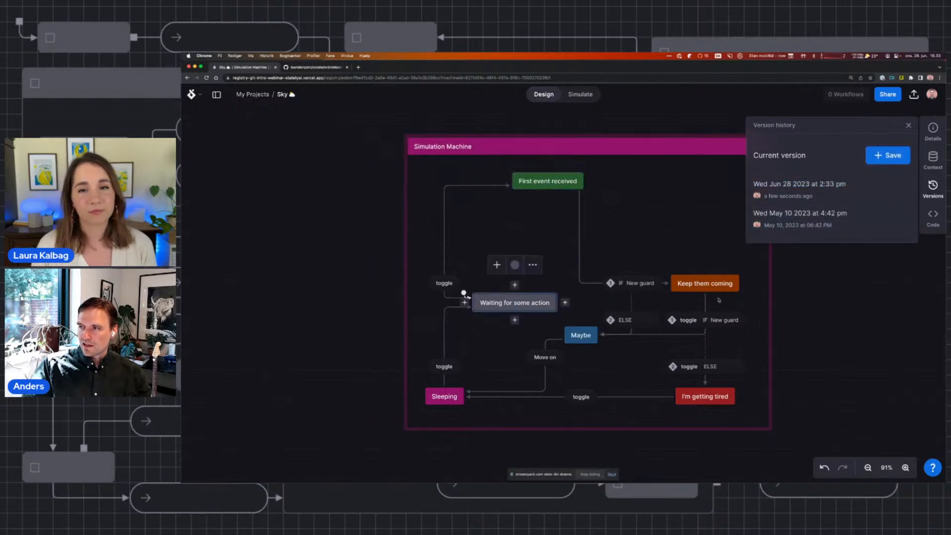
{"action": "left_click_drag", "start_coordinate": [698, 283], "coordinate": [705, 235]}
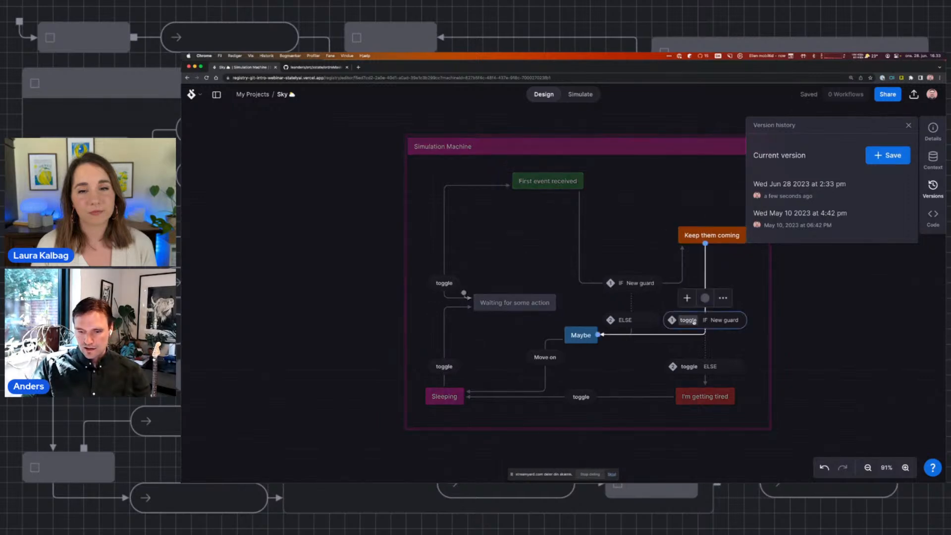
{"action": "left_click", "coordinate": [701, 403]}
{"action": "key", "text": "BackSpace"}
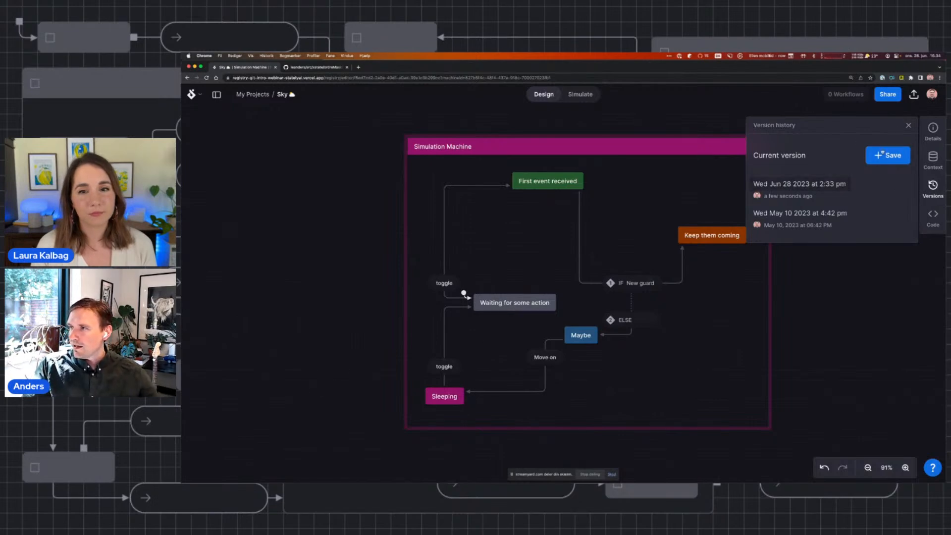
- Save the current machine as a new version named "Latest thing" and rename the 2:33 pm version "This was good"
{"action": "left_click", "coordinate": [887, 155]}
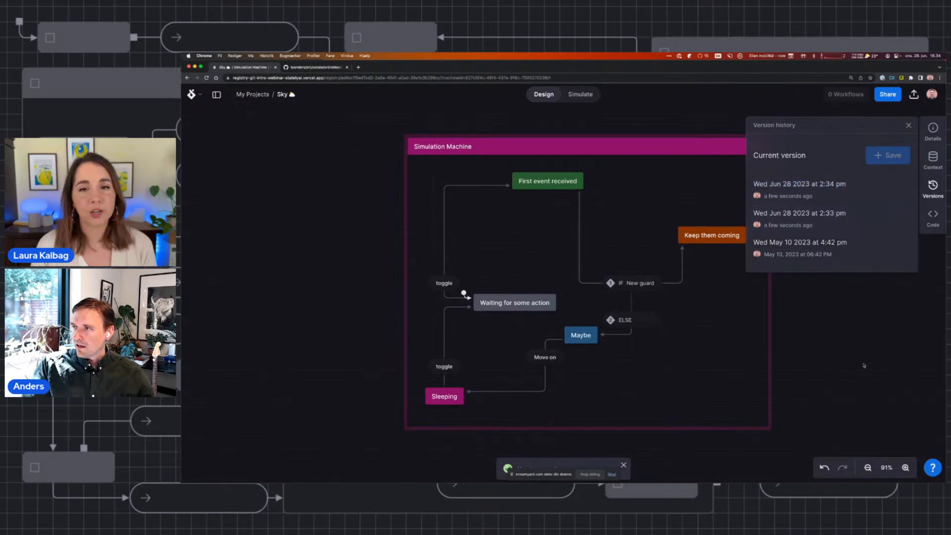
{"action": "triple_click", "coordinate": [831, 184]}
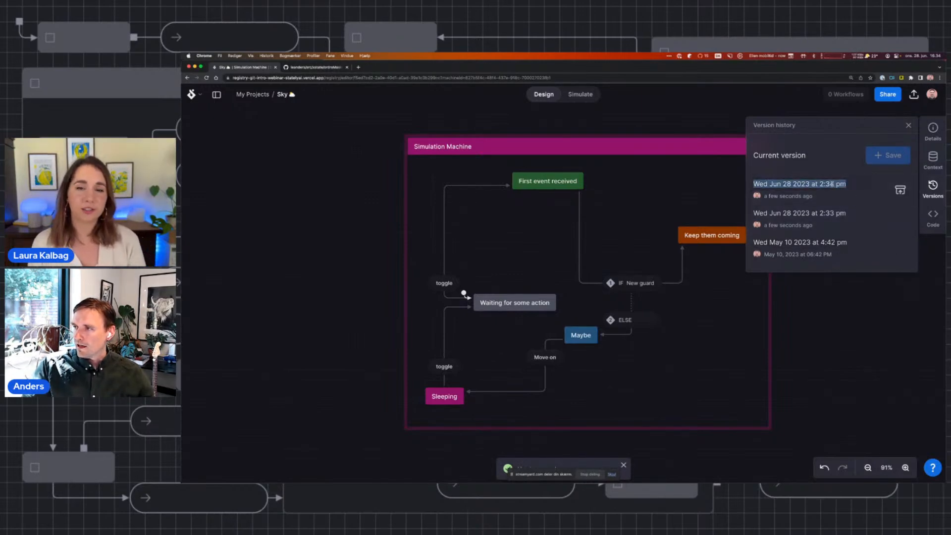
{"action": "type", "text": "L"}
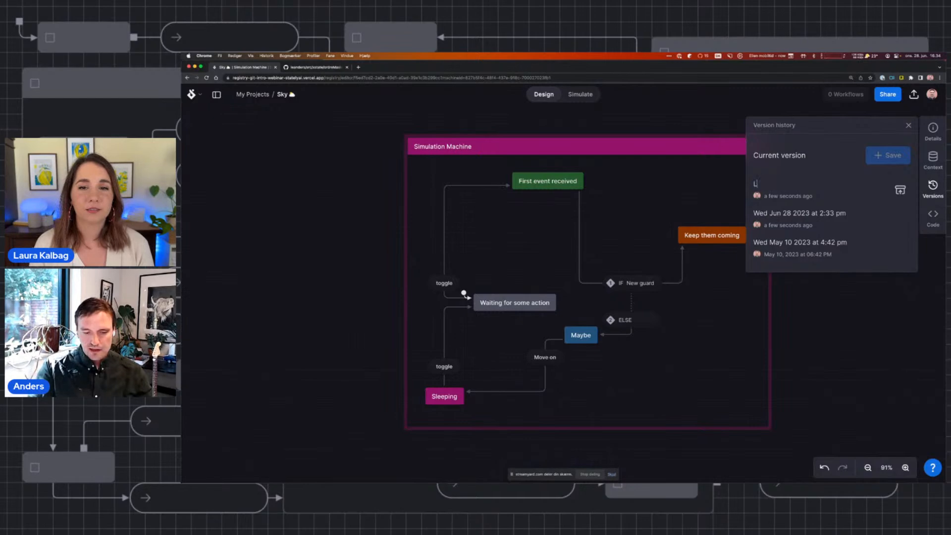
{"action": "type", "text": "atest thing"}
{"action": "triple_click", "coordinate": [833, 214]}
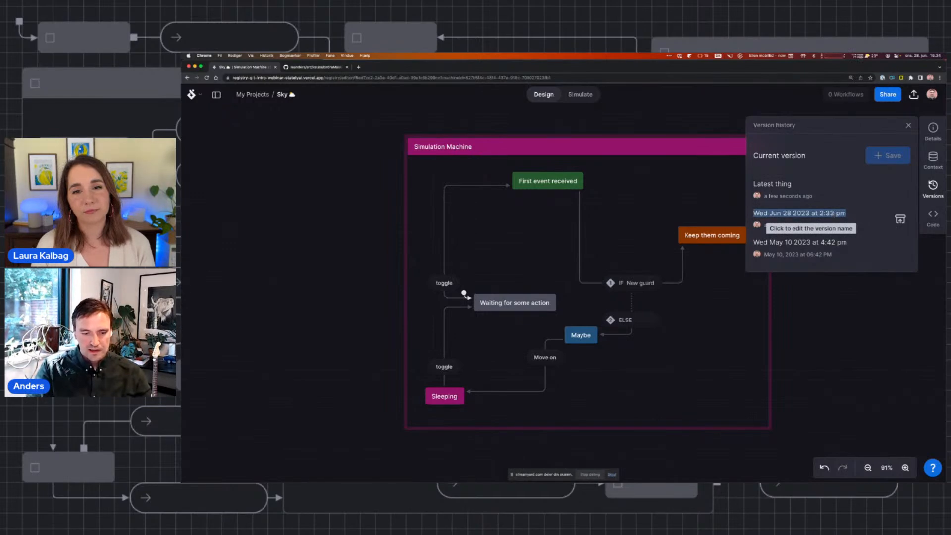
{"action": "type", "text": "This was good"}
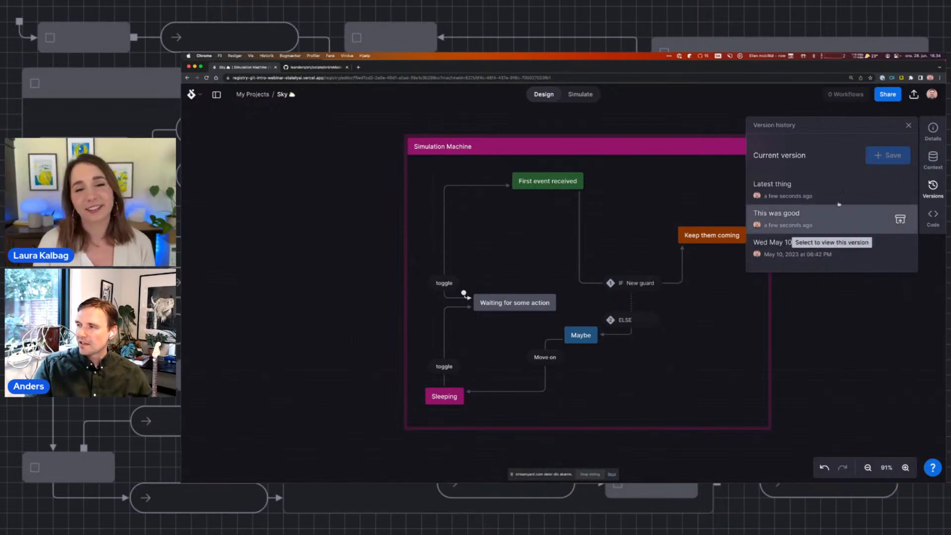
- View the This was good, Latest thing and May 10 versions in turn, then return to the current version
{"action": "left_click", "coordinate": [841, 221]}
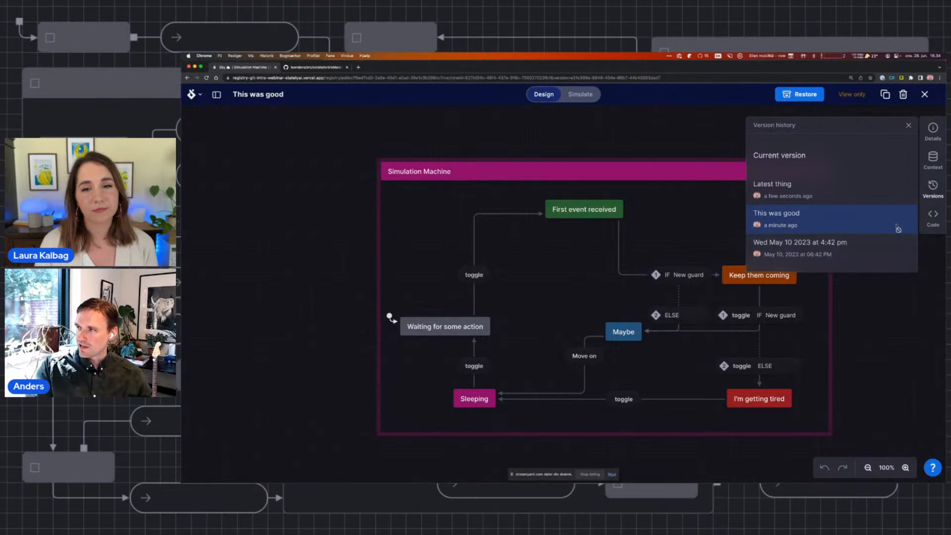
{"action": "left_click", "coordinate": [824, 188]}
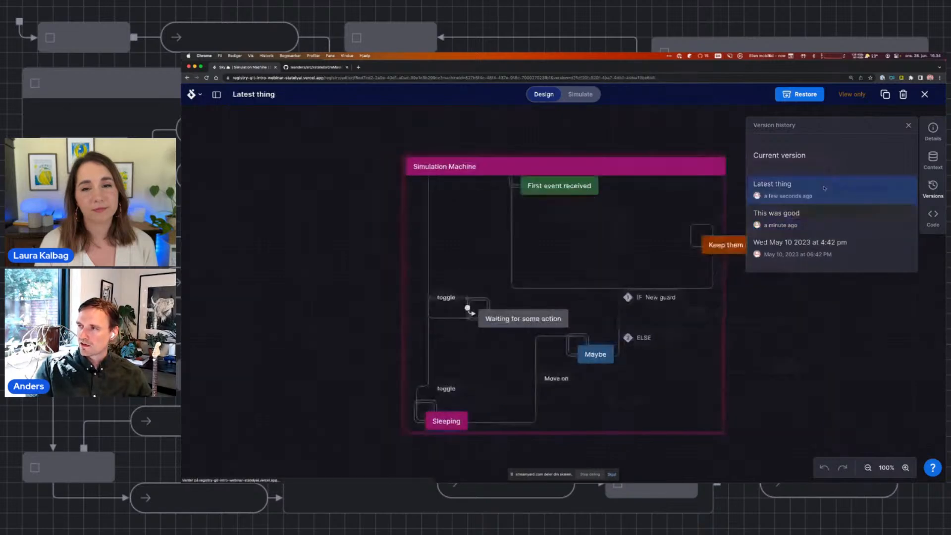
{"action": "left_click", "coordinate": [821, 254]}
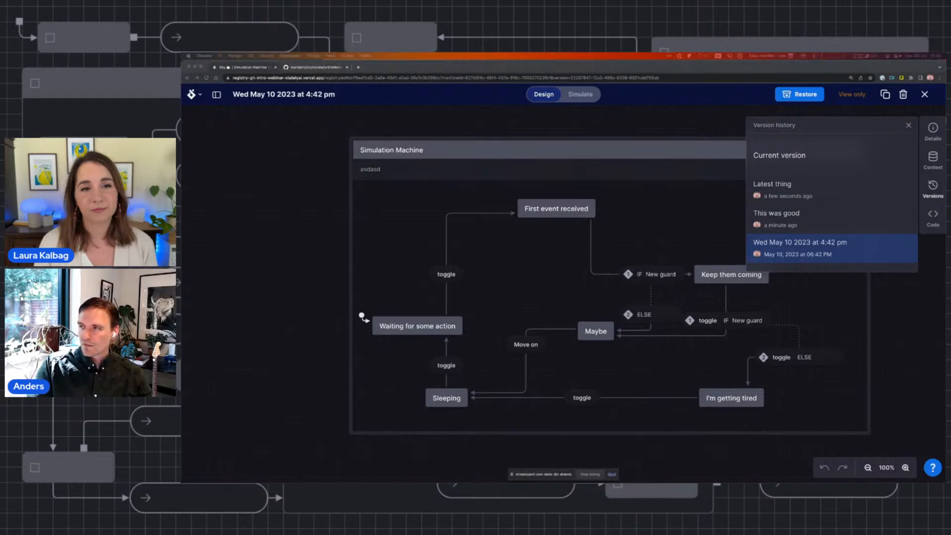
{"action": "left_click", "coordinate": [822, 167]}
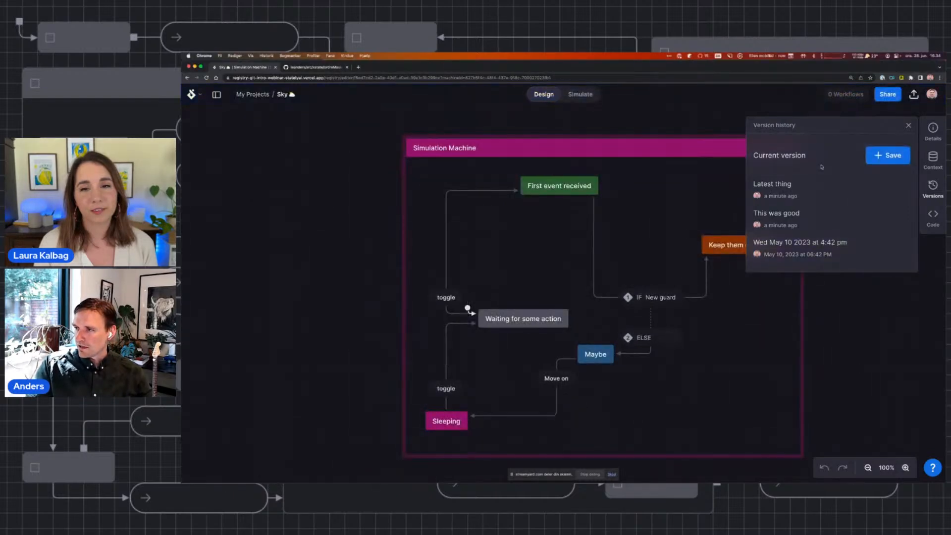
- Restore the This was good version of the machine and close the version history
{"action": "left_click", "coordinate": [823, 215]}
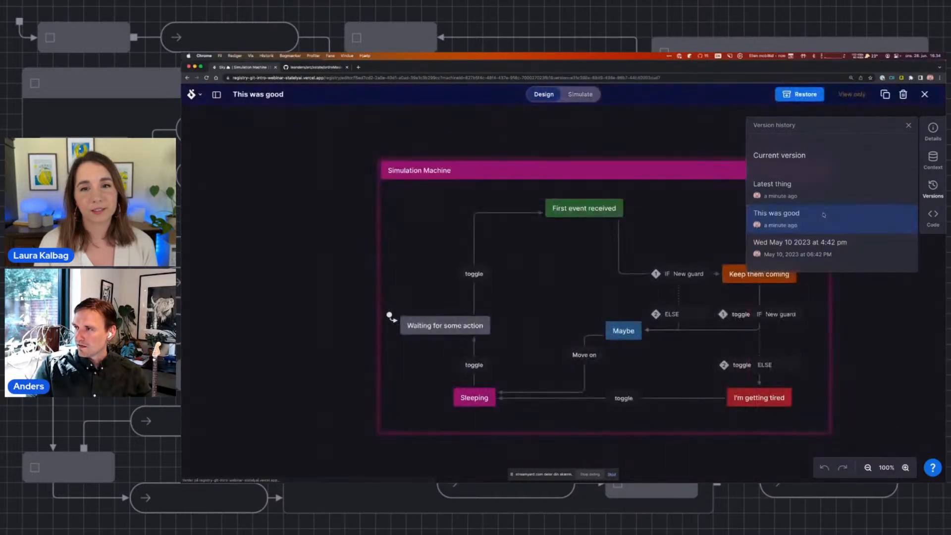
{"action": "left_click", "coordinate": [813, 95]}
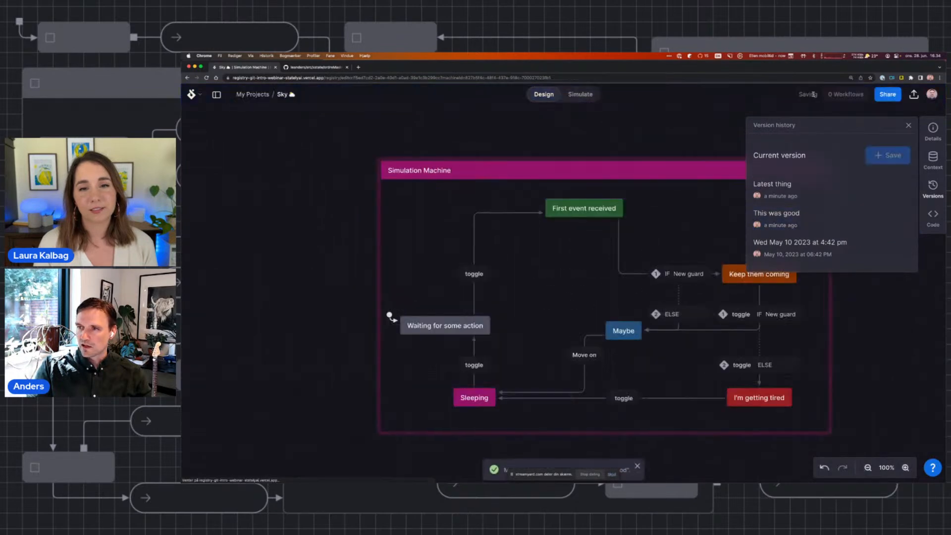
{"action": "left_click", "coordinate": [908, 126]}
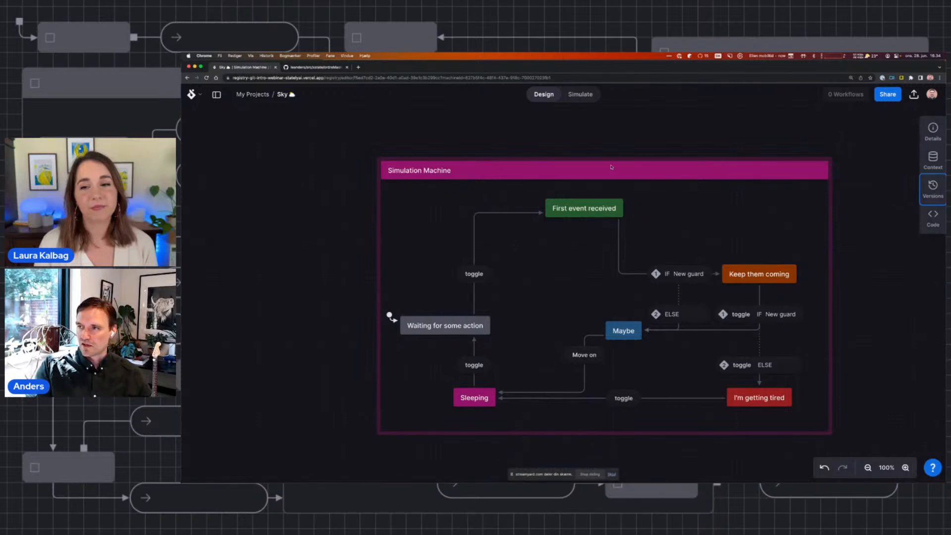
- Simulate a full cycle through Keep them coming, I'm getting tired and Sleeping, then advance to First event received again
{"action": "left_click", "coordinate": [590, 95]}
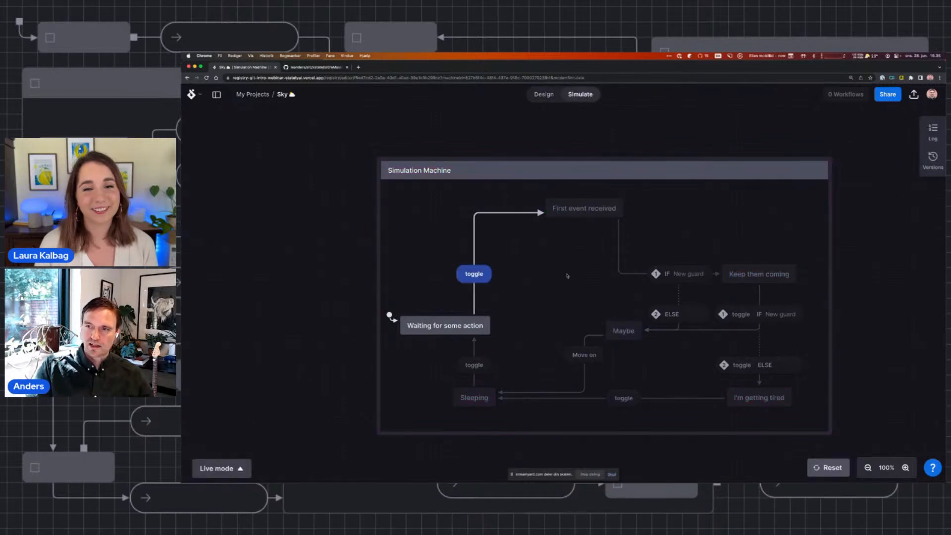
{"action": "left_click", "coordinate": [474, 273]}
{"action": "left_click", "coordinate": [679, 275]}
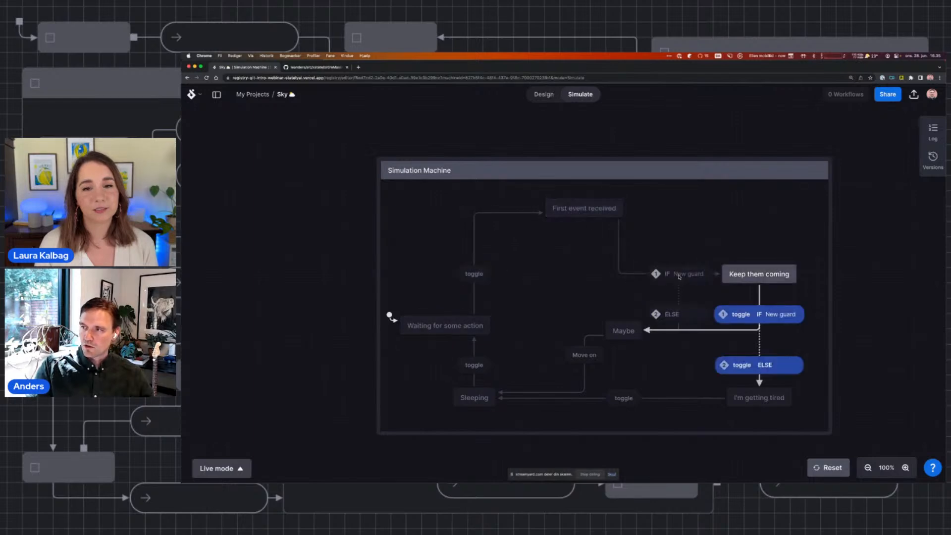
{"action": "left_click", "coordinate": [747, 365]}
{"action": "left_click", "coordinate": [623, 397]}
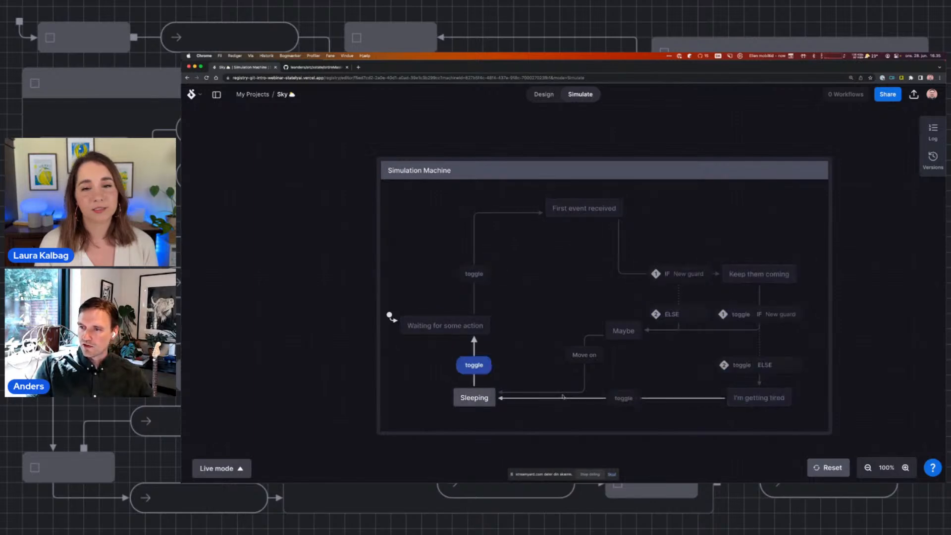
{"action": "left_click", "coordinate": [473, 364]}
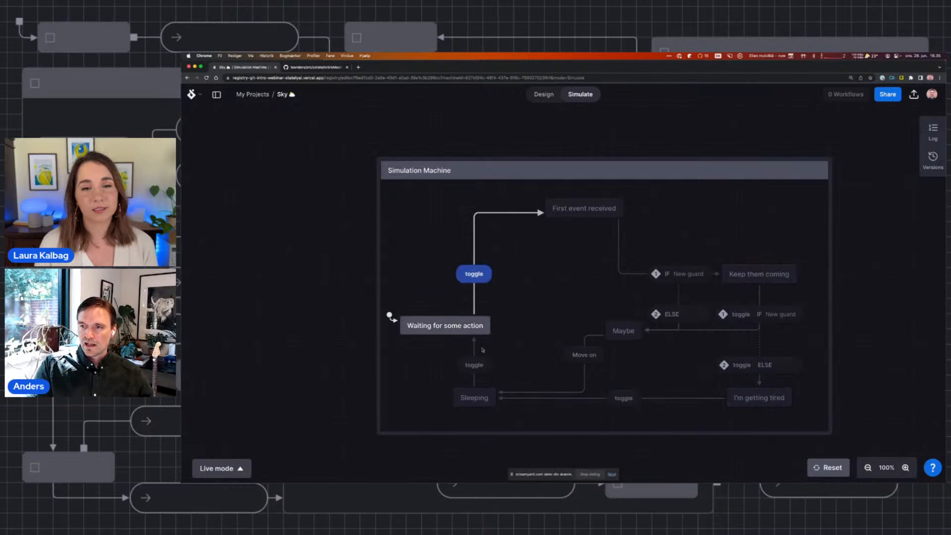
{"action": "left_click", "coordinate": [485, 276]}
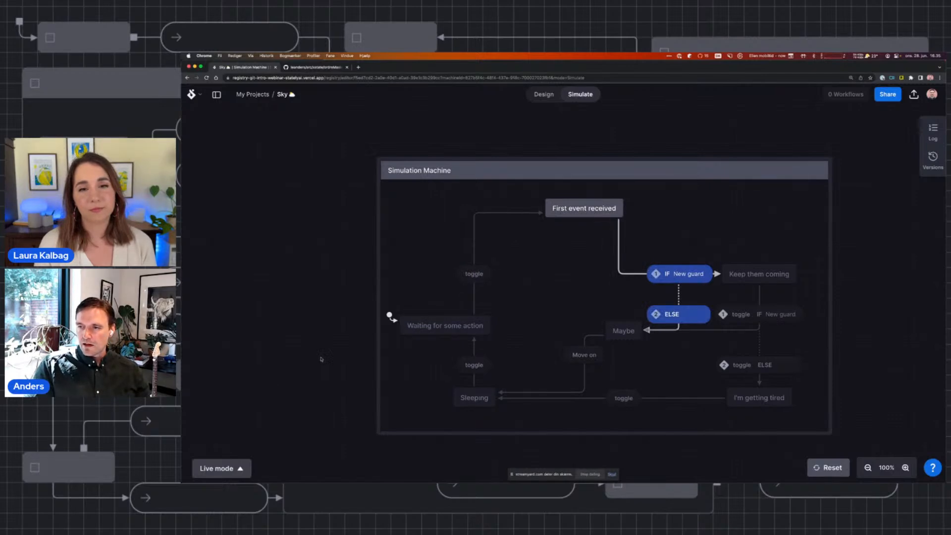
- Start a live simulation of the Simulation Machine and copy its link
{"action": "left_click", "coordinate": [231, 472]}
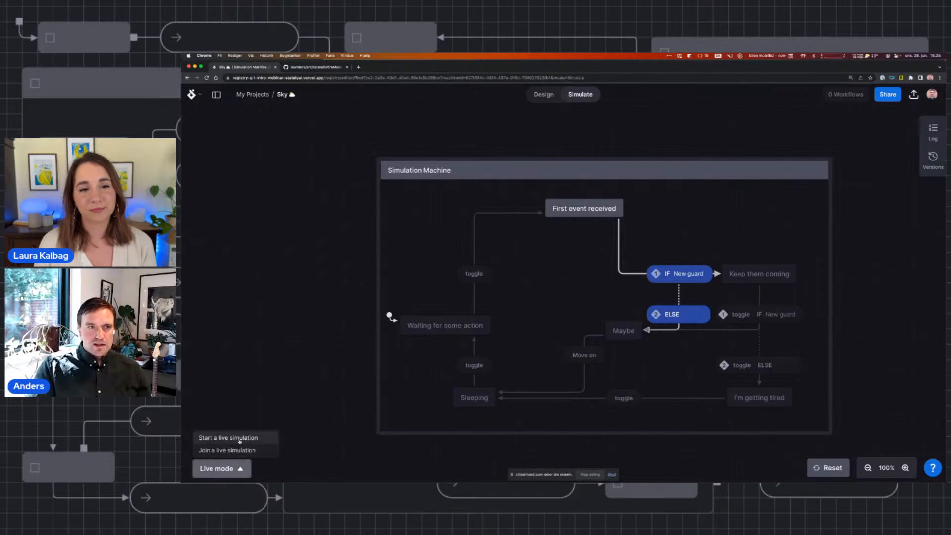
{"action": "left_click", "coordinate": [240, 439]}
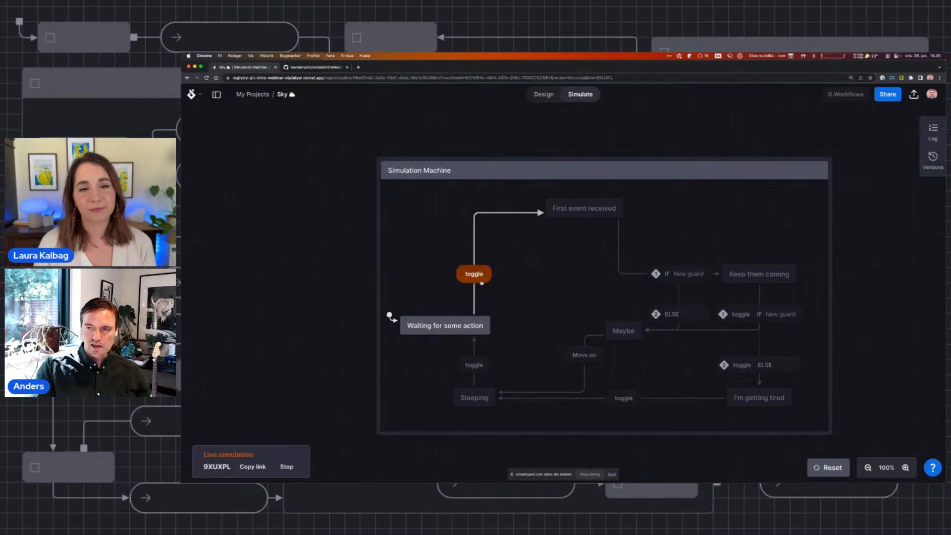
{"action": "left_click", "coordinate": [252, 466]}
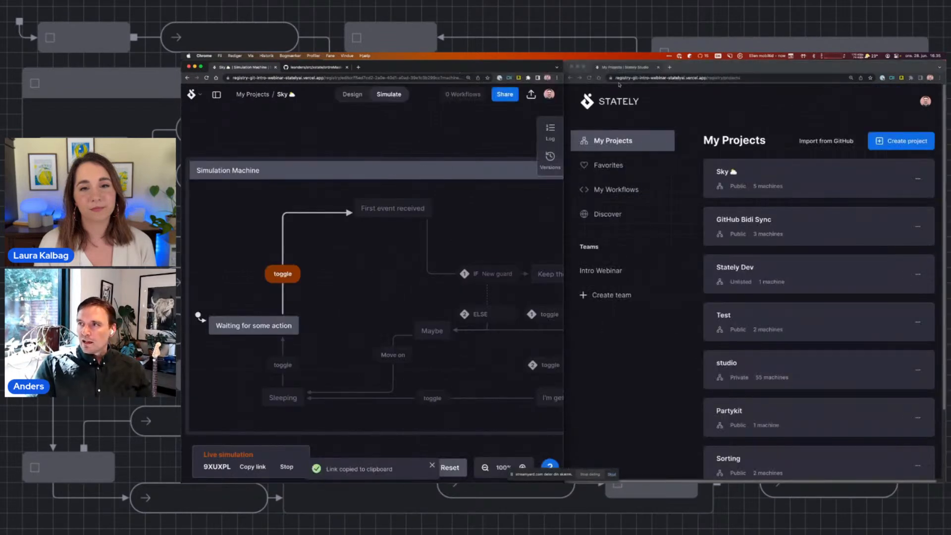
- Join the live simulation by opening the copied link in the second browser window
{"action": "left_click", "coordinate": [635, 78]}
{"action": "key", "text": "super+v"}
{"action": "key", "text": "Return"}
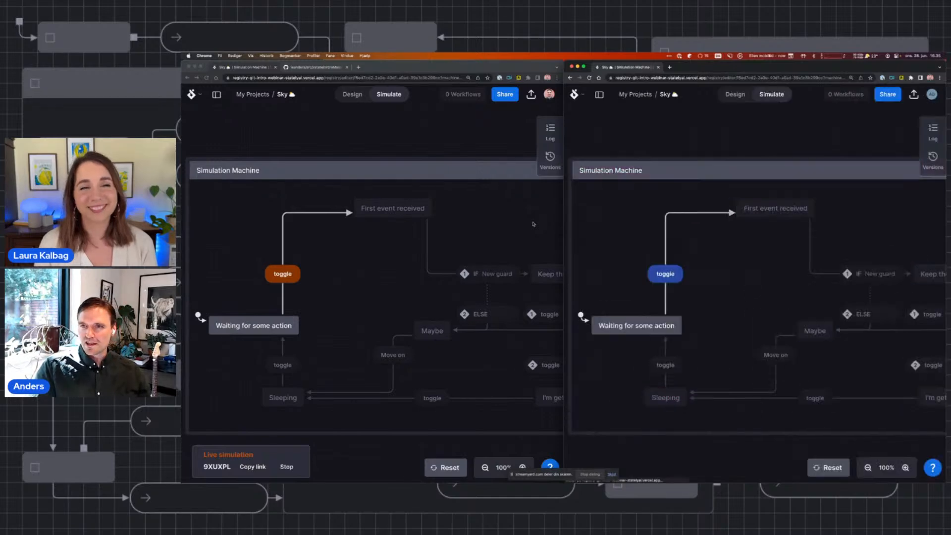
- Trigger transitions alternately from both windows, completing one cycle through Maybe and Sleeping and advancing to Maybe again
{"action": "left_click", "coordinate": [512, 232]}
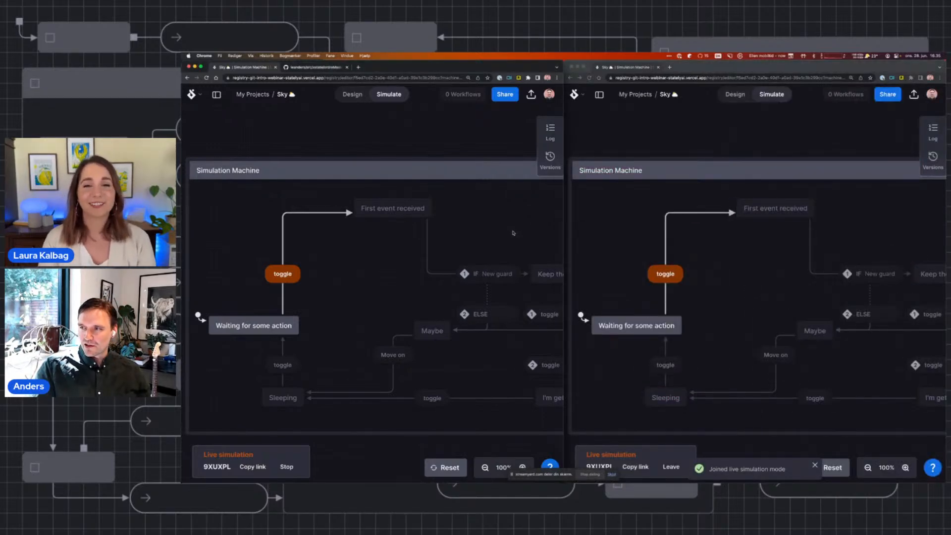
{"action": "left_click", "coordinate": [288, 276]}
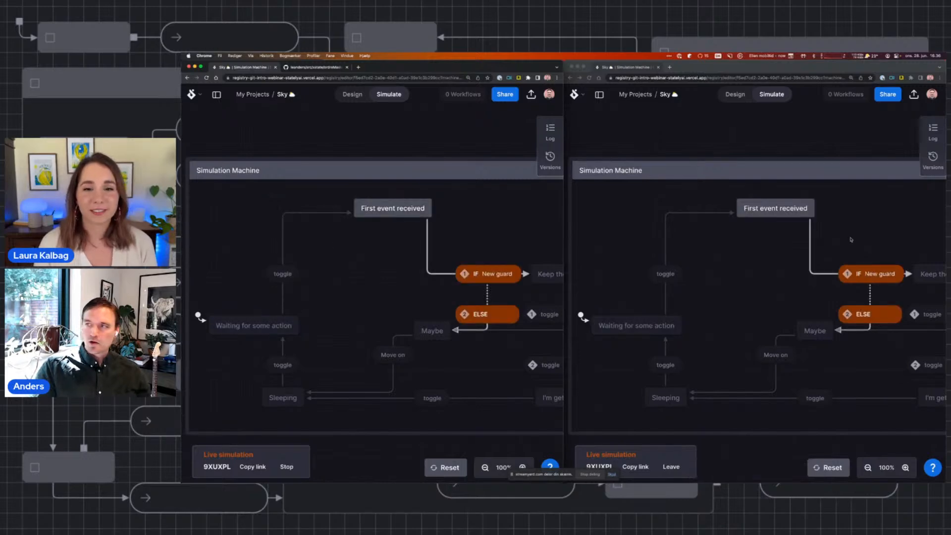
{"action": "left_click", "coordinate": [853, 240]}
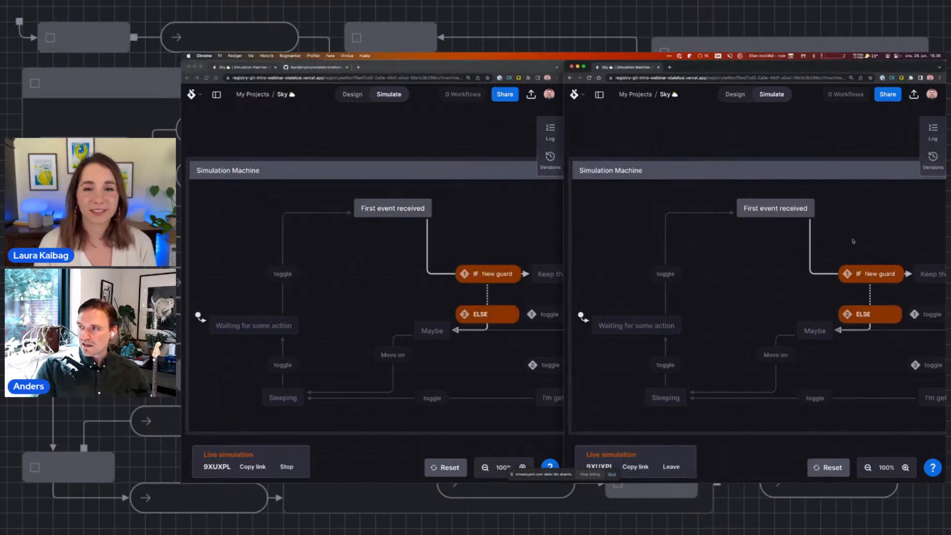
{"action": "left_click", "coordinate": [863, 314]}
{"action": "left_click", "coordinate": [775, 354]}
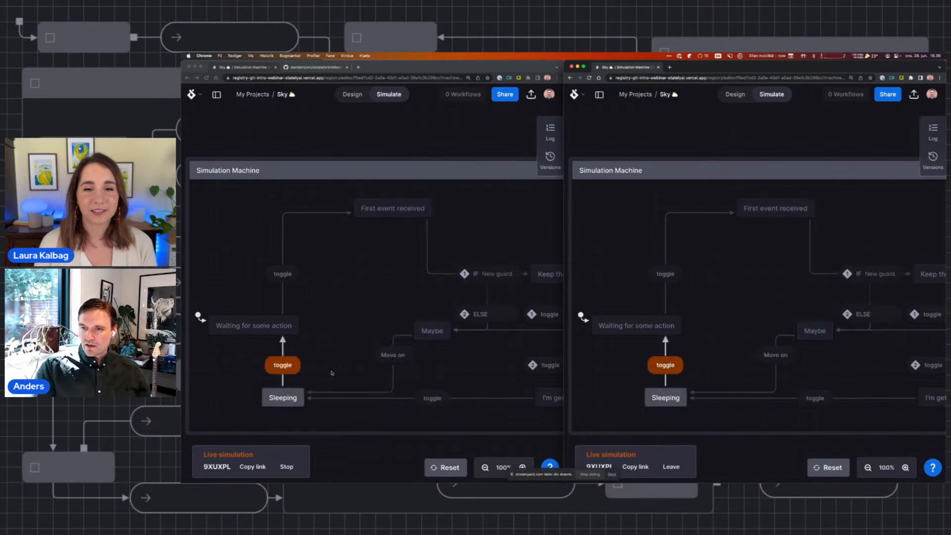
{"action": "left_click", "coordinate": [282, 365]}
{"action": "left_click", "coordinate": [296, 276]}
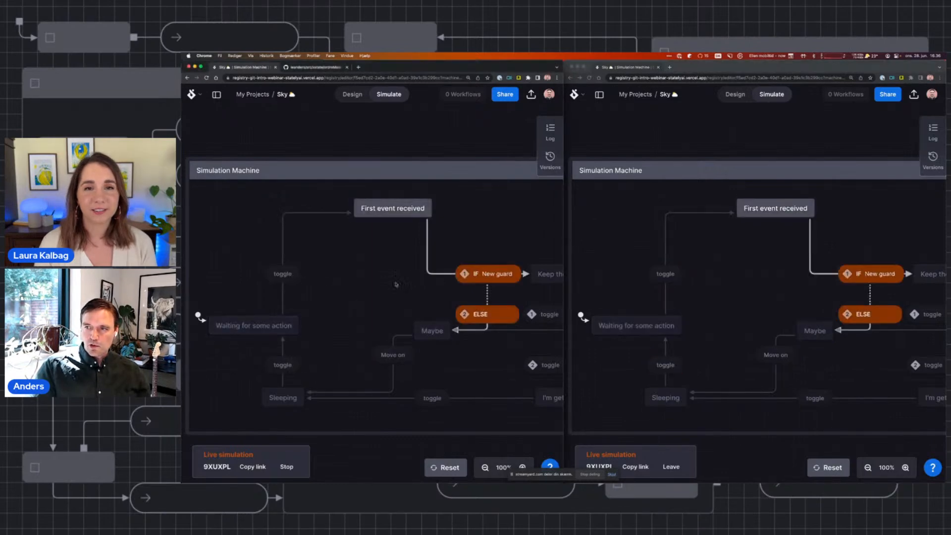
{"action": "left_click", "coordinate": [507, 312]}
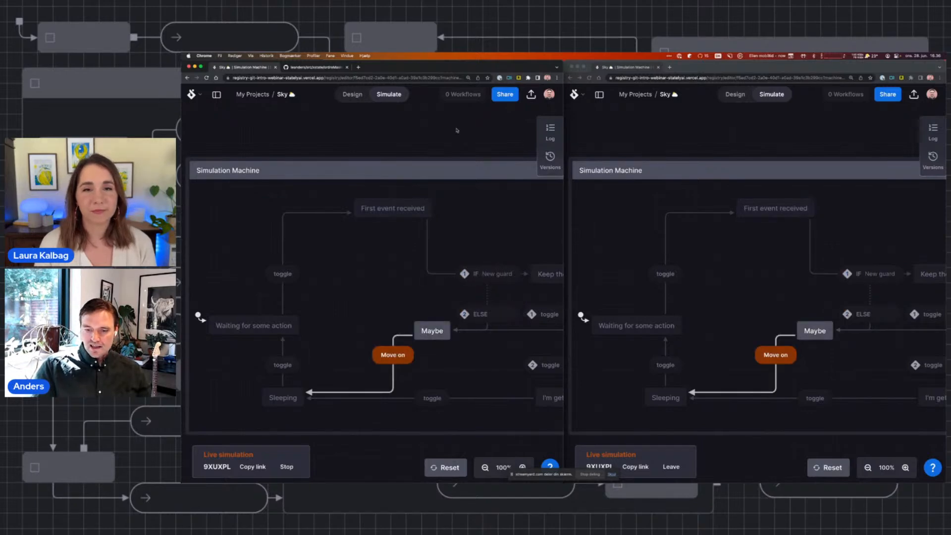
- Maximize the host browser window, stop the live simulation and return the machine to design mode
{"action": "key", "text": "ctrl+alt+Return"}
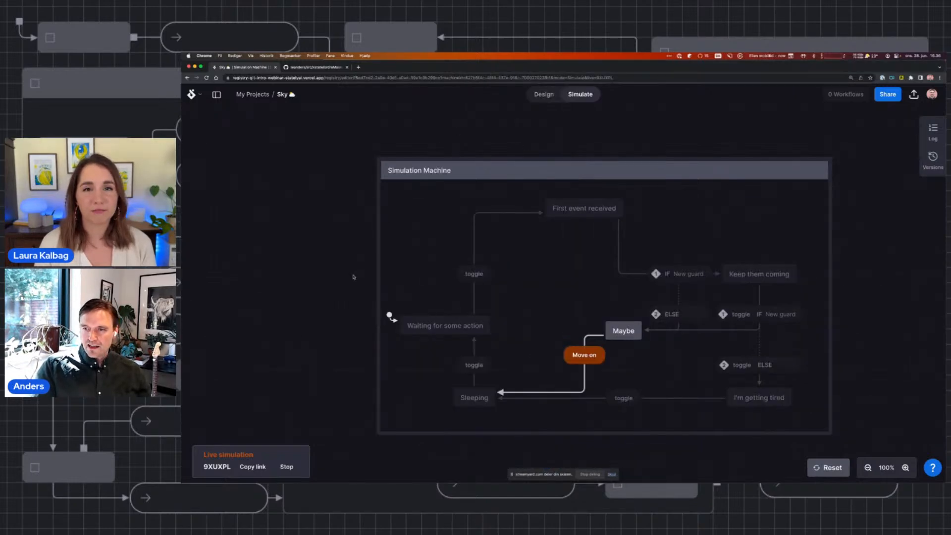
{"action": "left_click", "coordinate": [289, 469]}
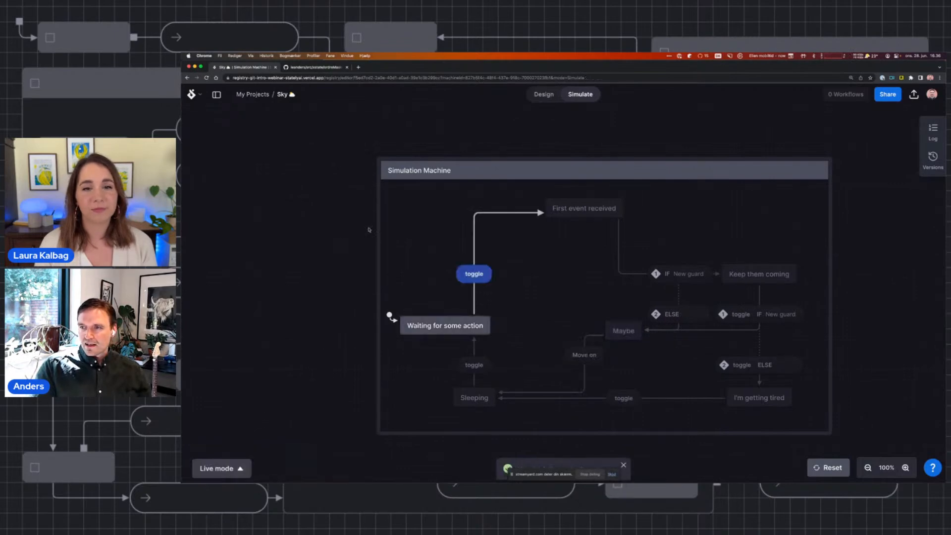
{"action": "left_click", "coordinate": [552, 95]}
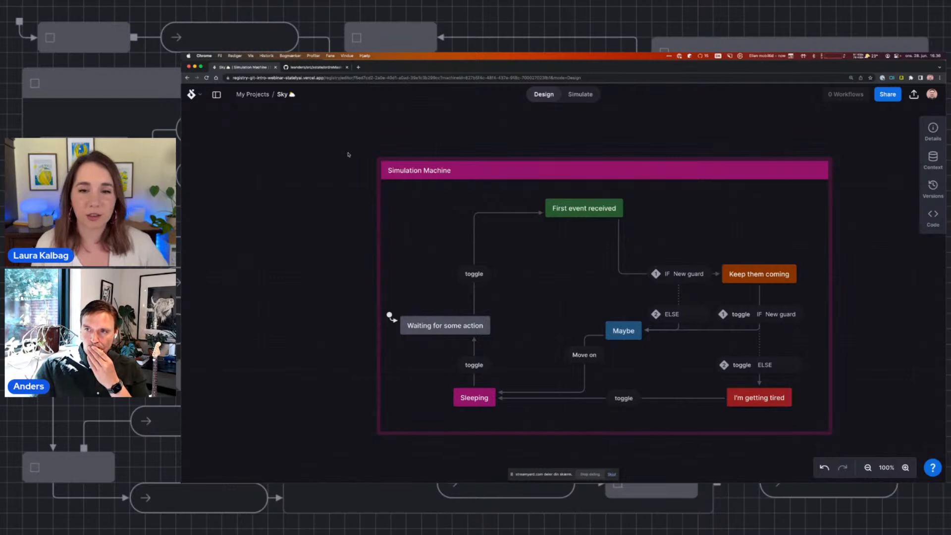
- Add the guard condition "the sun is up" to the toggle transition from Waiting for some action to First event received
{"action": "left_click", "coordinate": [469, 174]}
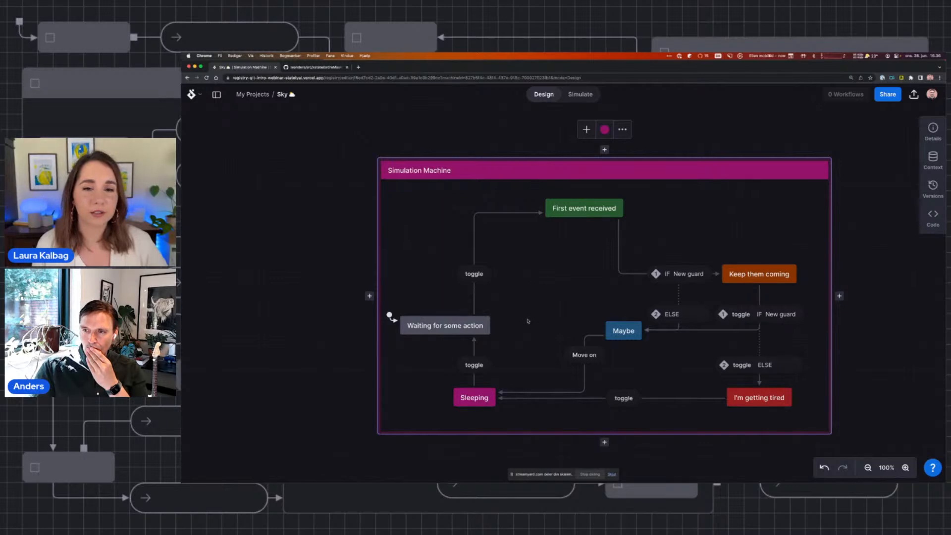
{"action": "left_click", "coordinate": [482, 276]}
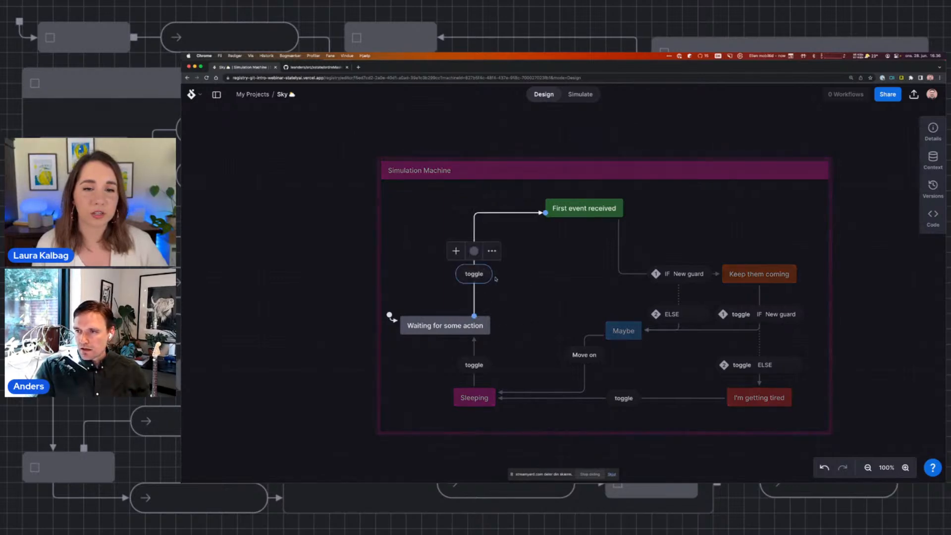
{"action": "left_click", "coordinate": [491, 251]}
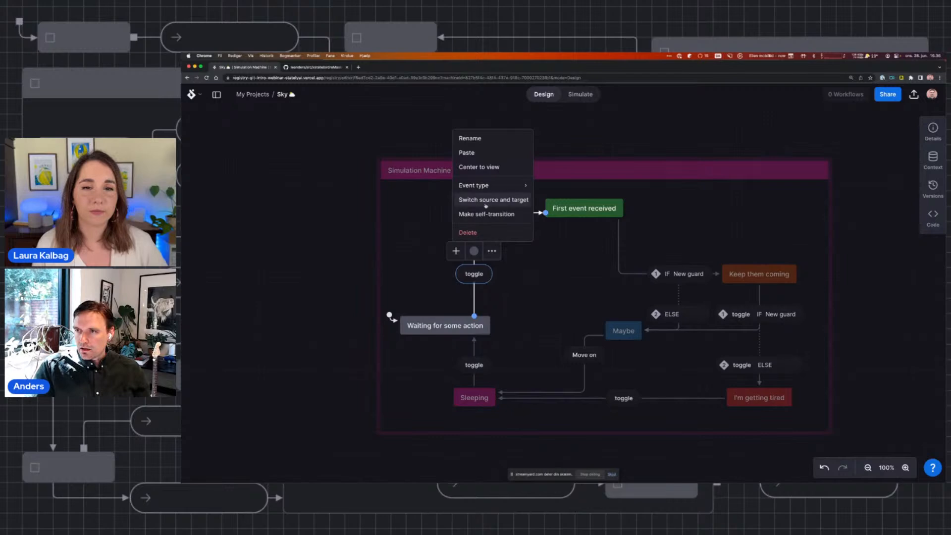
{"action": "left_click", "coordinate": [470, 259]}
{"action": "left_click", "coordinate": [478, 275]}
{"action": "left_click", "coordinate": [456, 251]}
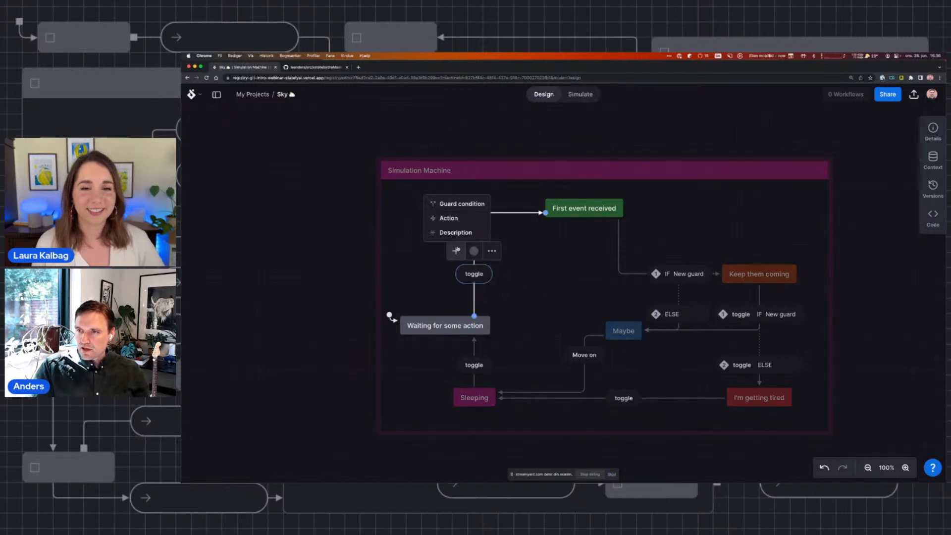
{"action": "left_click", "coordinate": [460, 203]}
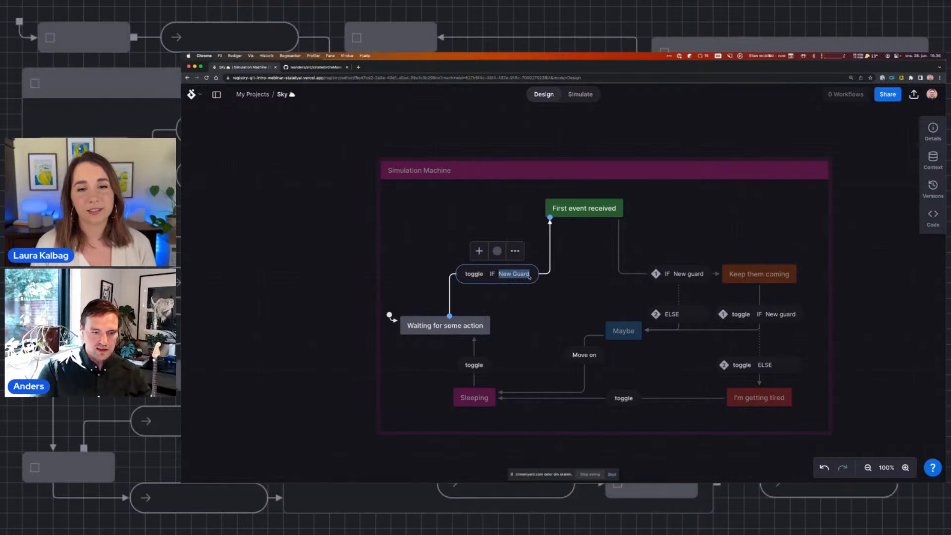
{"action": "type", "text": "the sun is up"}
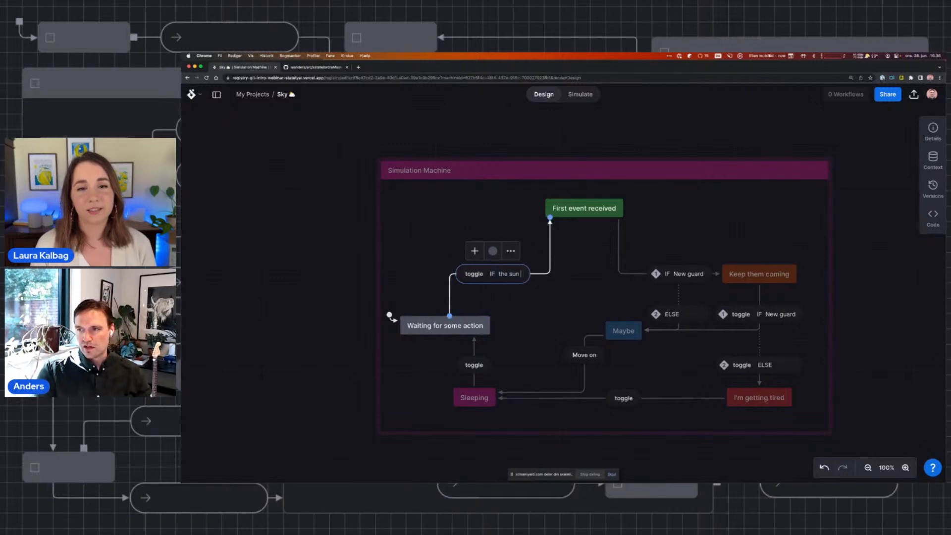
{"action": "left_click", "coordinate": [534, 290]}
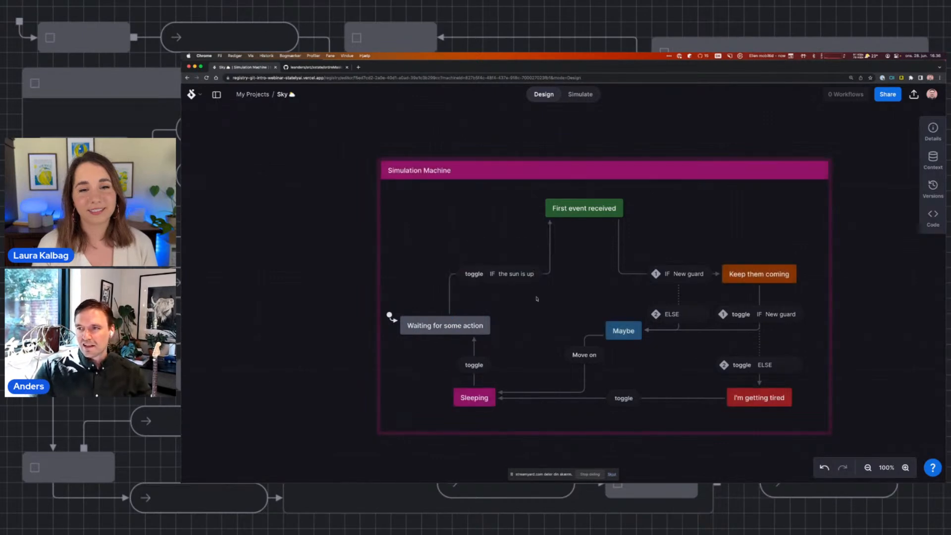
- Add an ELSE branch to the "the sun is up" toggle transition and spread the two guarded branches apart between their states
{"action": "left_click", "coordinate": [485, 274]}
{"action": "left_click", "coordinate": [485, 255]}
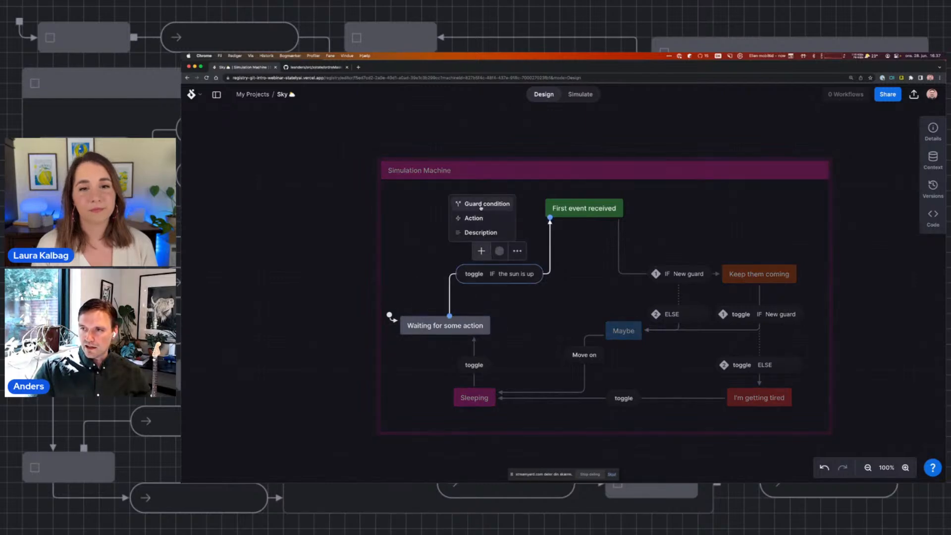
{"action": "left_click", "coordinate": [483, 206]}
{"action": "left_click", "coordinate": [564, 341]}
{"action": "left_click_drag", "start_coordinate": [509, 315], "coordinate": [557, 306]}
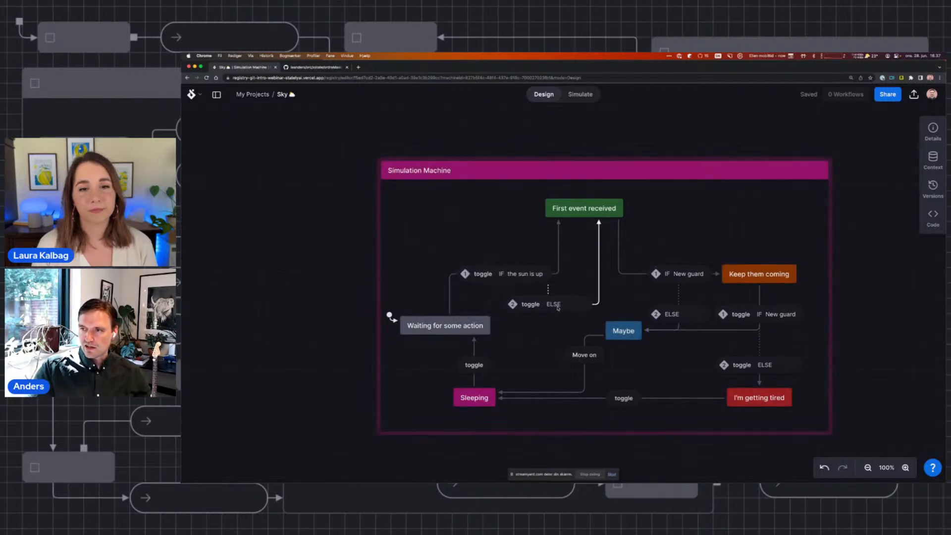
{"action": "left_click_drag", "start_coordinate": [499, 271], "coordinate": [444, 244]}
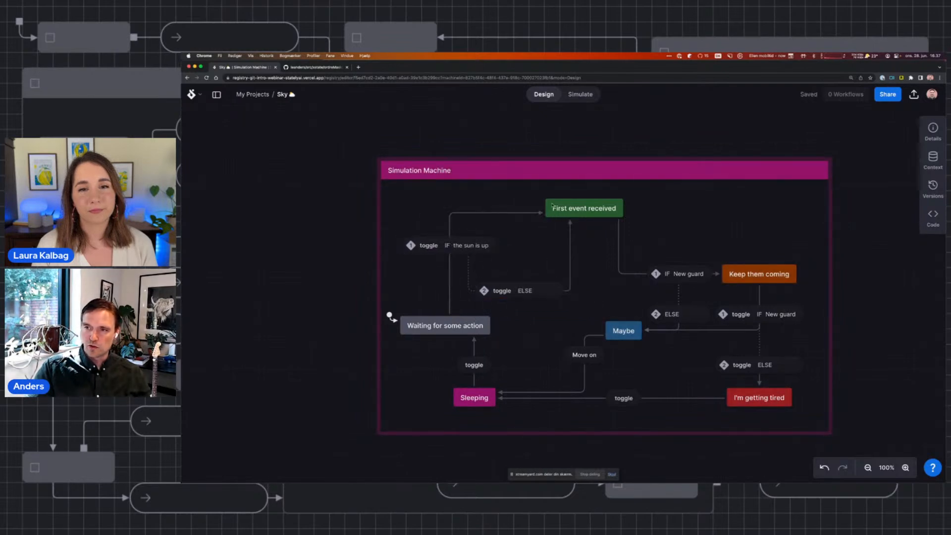
- Simulate the machine through the toggle ELSE branch for one full cycle, take the "the sun is up" branch, and return to design mode
{"action": "left_click", "coordinate": [580, 94]}
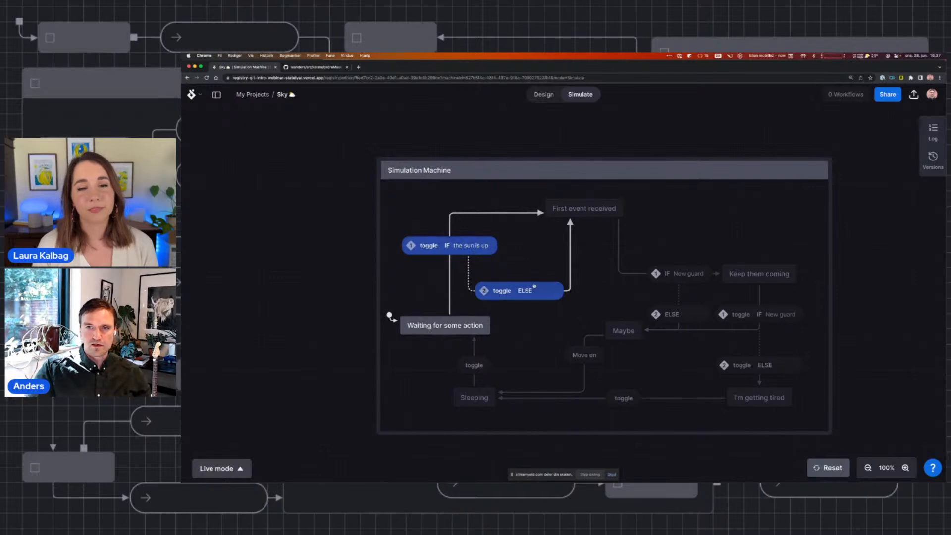
{"action": "left_click", "coordinate": [507, 293]}
{"action": "left_click", "coordinate": [695, 280]}
{"action": "left_click", "coordinate": [748, 364]}
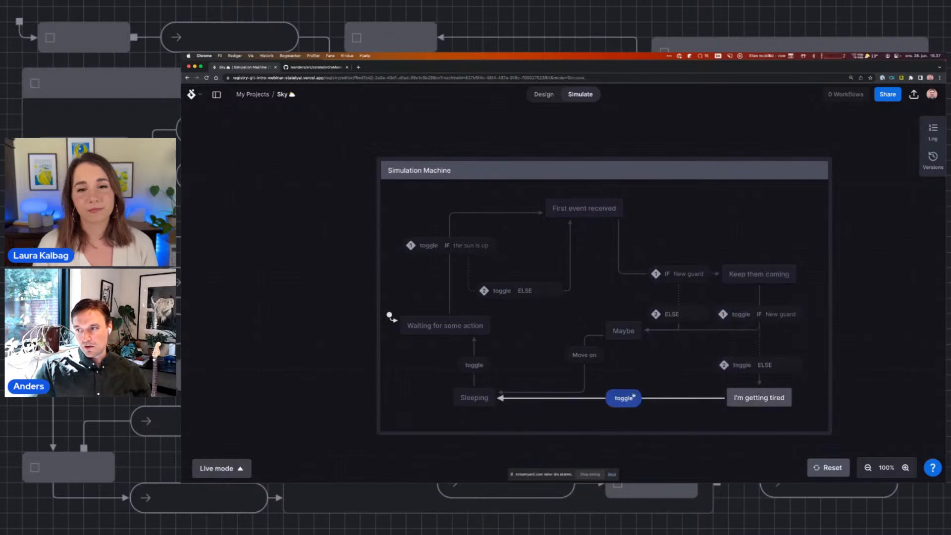
{"action": "left_click", "coordinate": [623, 397]}
{"action": "left_click", "coordinate": [480, 365]}
{"action": "left_click", "coordinate": [458, 245]}
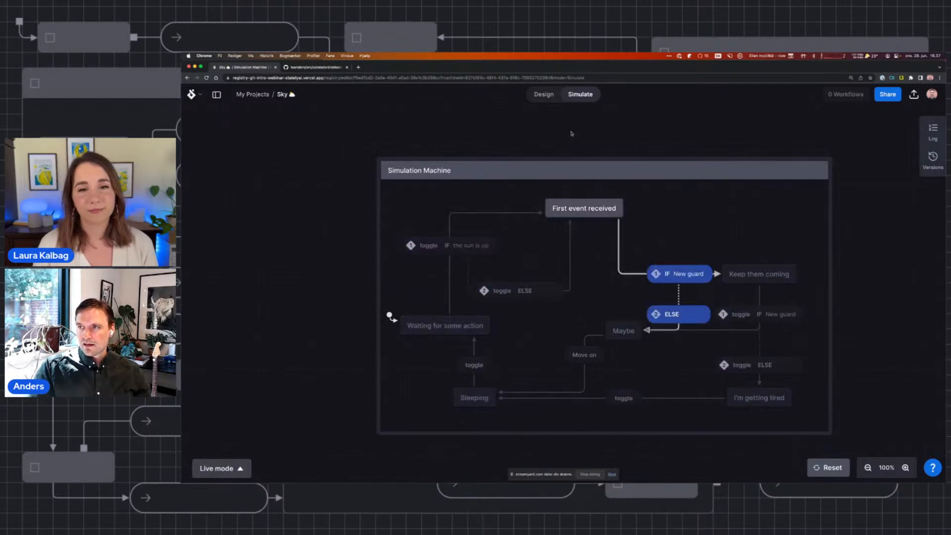
{"action": "left_click", "coordinate": [550, 99]}
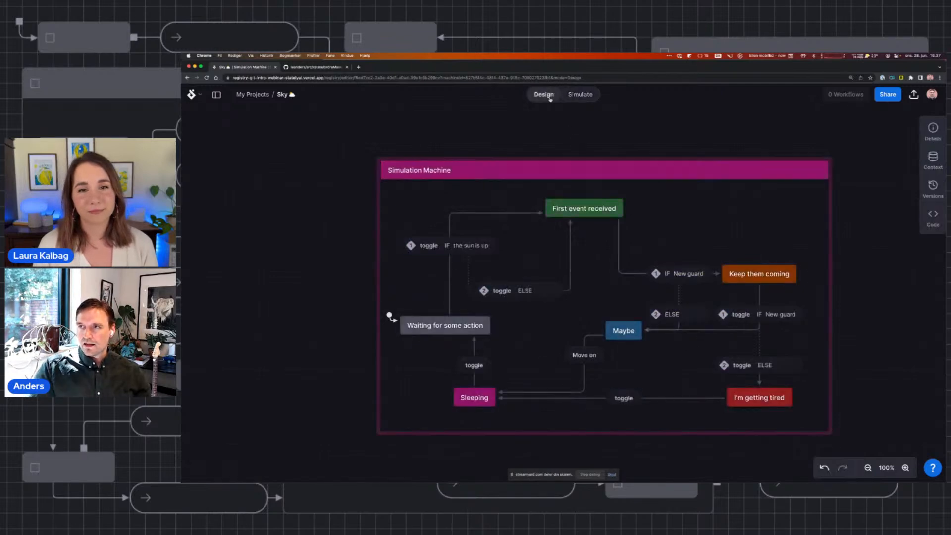
- Set the color of the whole Simulation Machine to Green
{"action": "right_click", "coordinate": [572, 170]}
{"action": "key", "text": "Escape"}
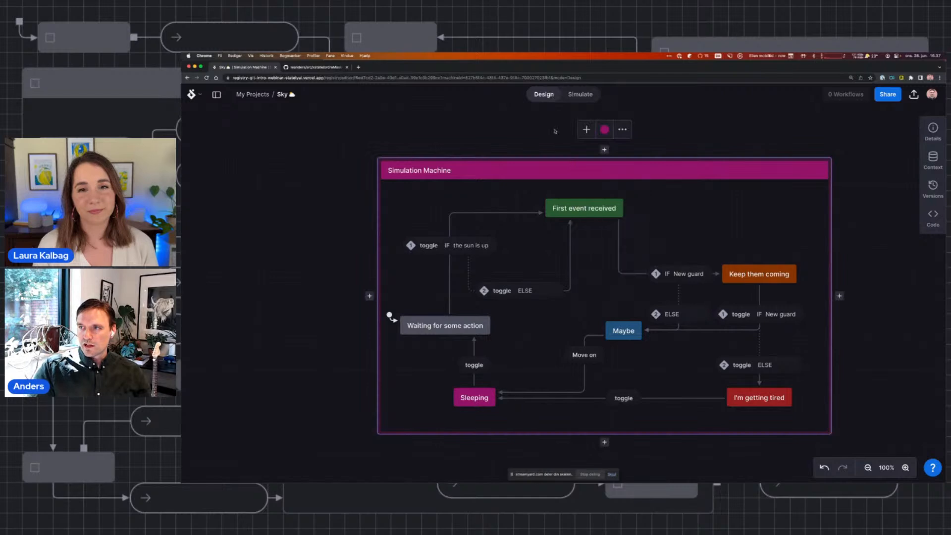
{"action": "left_click", "coordinate": [604, 129]}
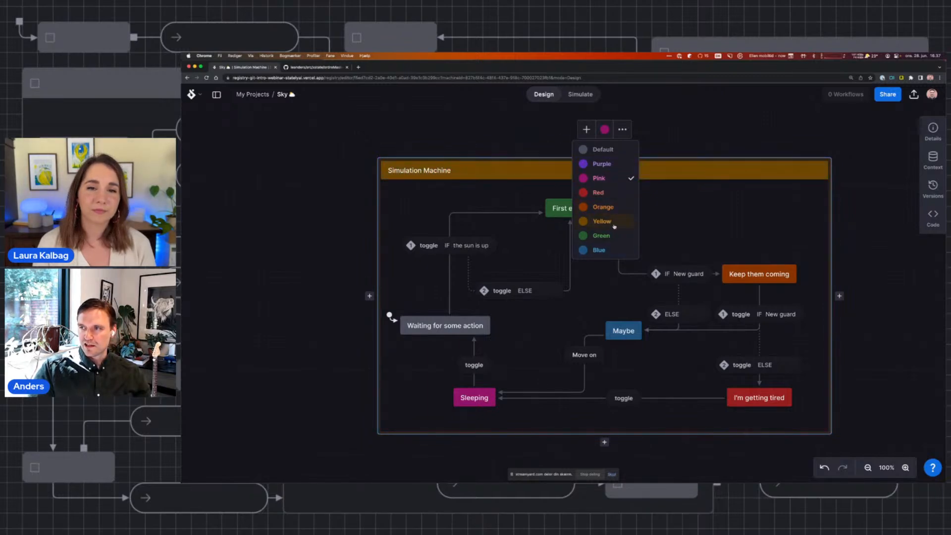
{"action": "left_click", "coordinate": [613, 236]}
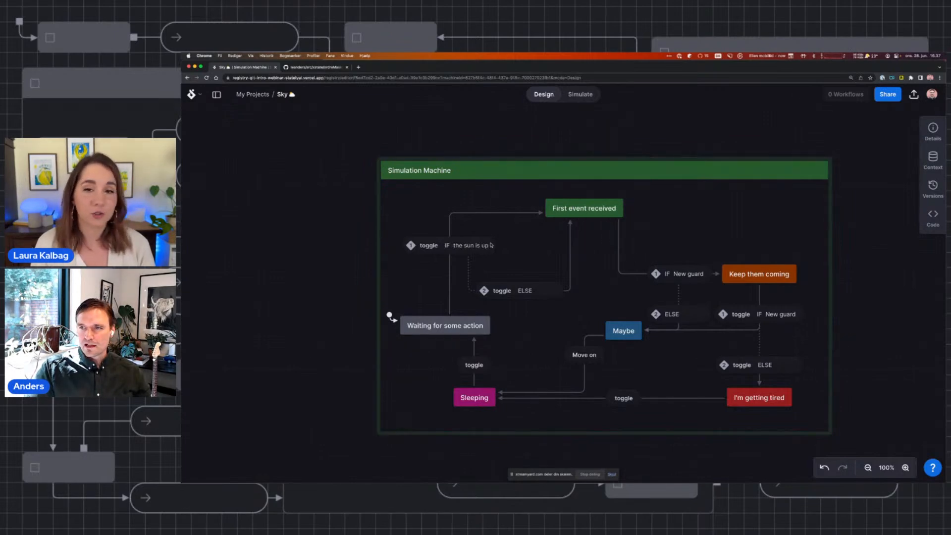
- Color the "the sun is up" toggle transition Green and its toggle ELSE branch Blue
{"action": "left_click", "coordinate": [446, 245]}
{"action": "left_click", "coordinate": [449, 222]}
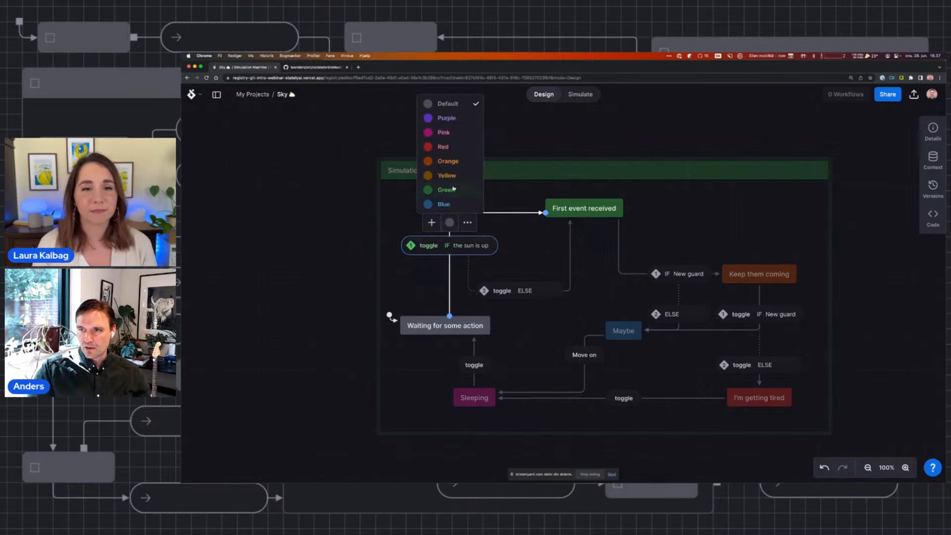
{"action": "left_click", "coordinate": [445, 190]}
{"action": "left_click", "coordinate": [525, 288]}
{"action": "left_click", "coordinate": [519, 267]}
{"action": "left_click", "coordinate": [516, 252]}
{"action": "left_click", "coordinate": [601, 294]}
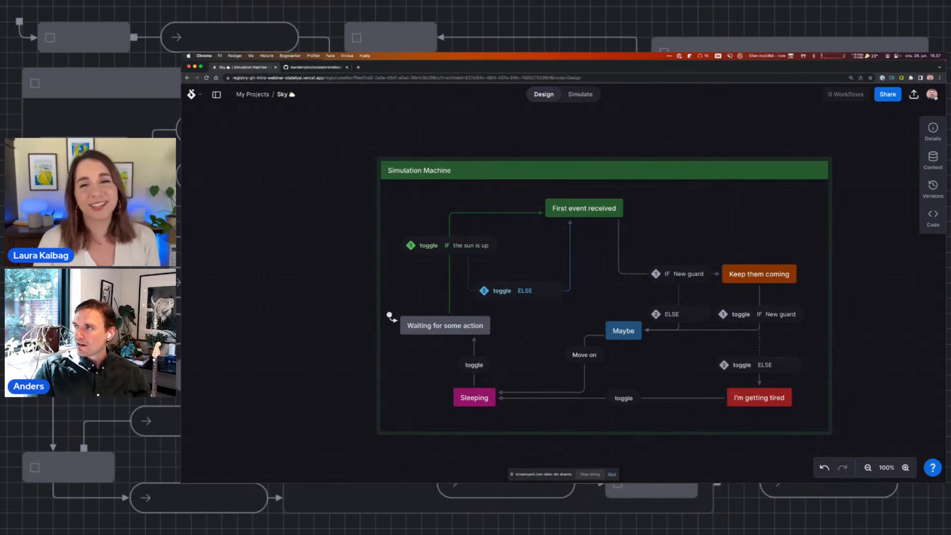
- Switch the editor to light mode
{"action": "left_click", "coordinate": [931, 94]}
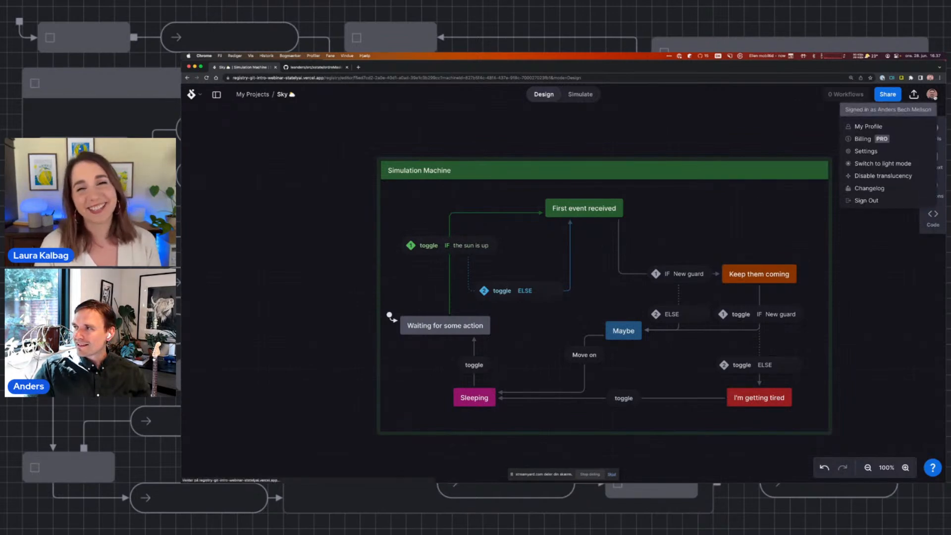
{"action": "left_click", "coordinate": [886, 164]}
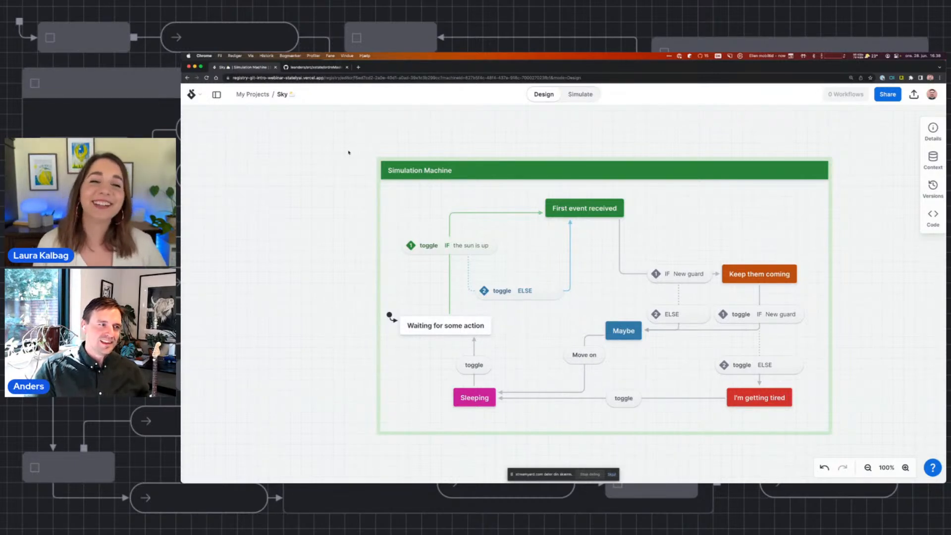
- Switch to the GitHub page of ordreMaskine.ts and examine its createMachine code, including the events, states and guarded transitions
{"action": "left_click", "coordinate": [308, 69]}
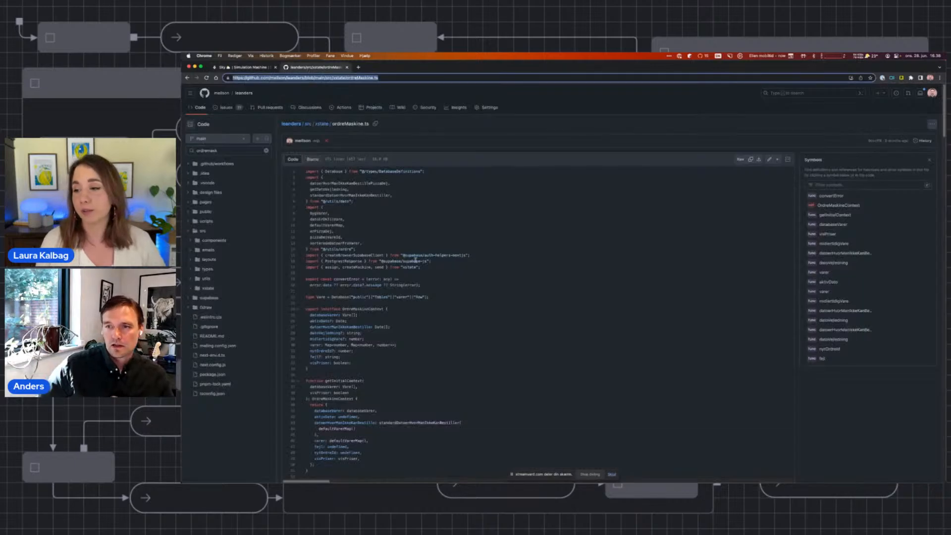
{"action": "left_click", "coordinate": [473, 321]}
{"action": "scroll", "coordinate": [462, 349], "scroll_direction": "down", "scroll_amount": 5}
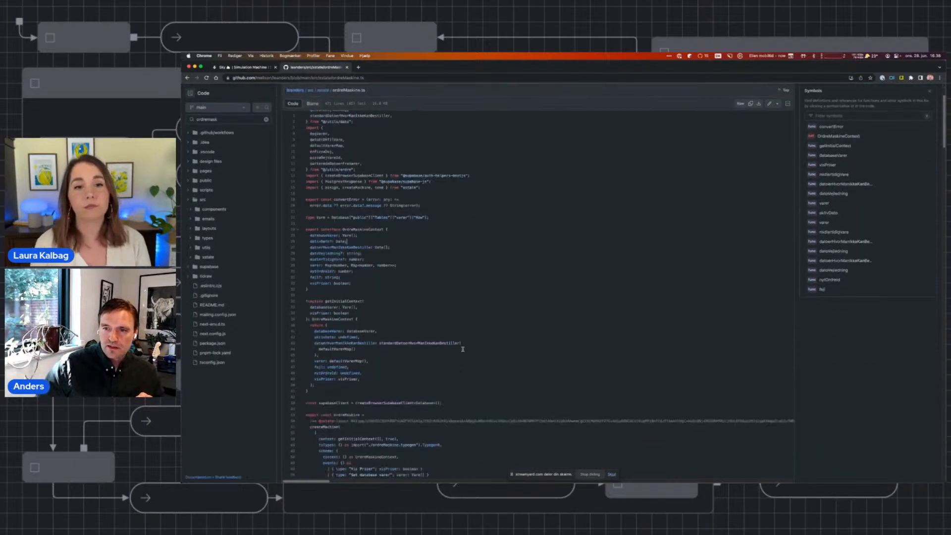
{"action": "scroll", "coordinate": [463, 349], "scroll_direction": "down", "scroll_amount": 3}
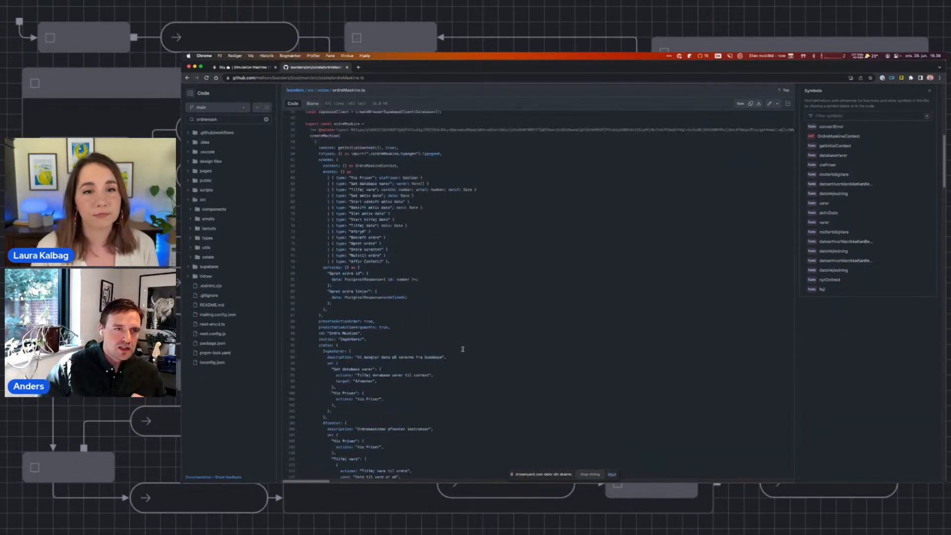
{"action": "scroll", "coordinate": [462, 349], "scroll_direction": "up", "scroll_amount": 8}
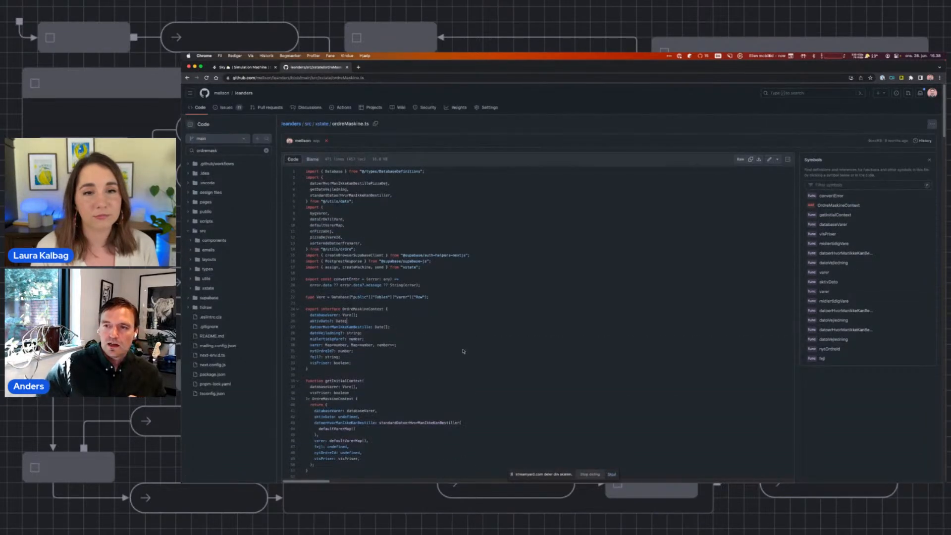
{"action": "scroll", "coordinate": [462, 350], "scroll_direction": "down", "scroll_amount": 5}
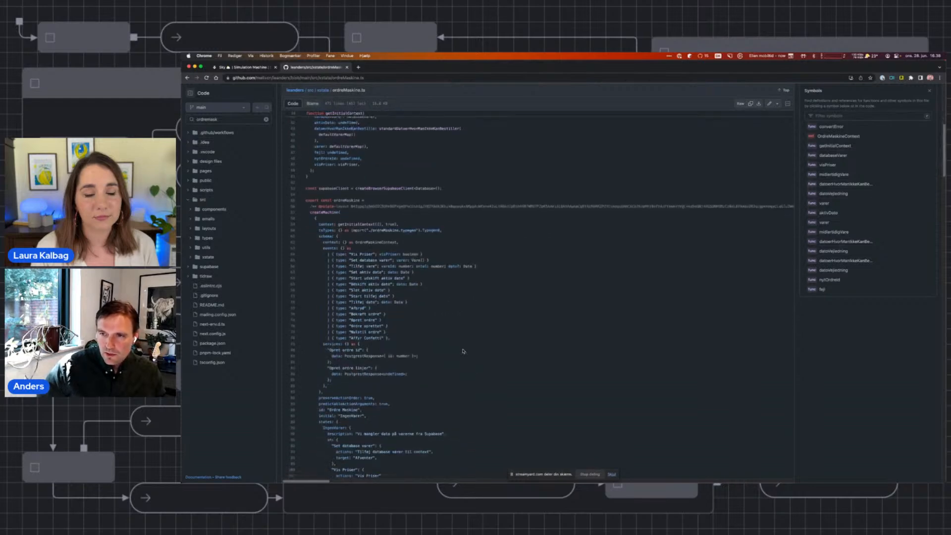
{"action": "left_click_drag", "start_coordinate": [324, 216], "coordinate": [335, 233]}
{"action": "scroll", "coordinate": [353, 255], "scroll_direction": "down", "scroll_amount": 2}
{"action": "scroll", "coordinate": [354, 255], "scroll_direction": "down", "scroll_amount": 6}
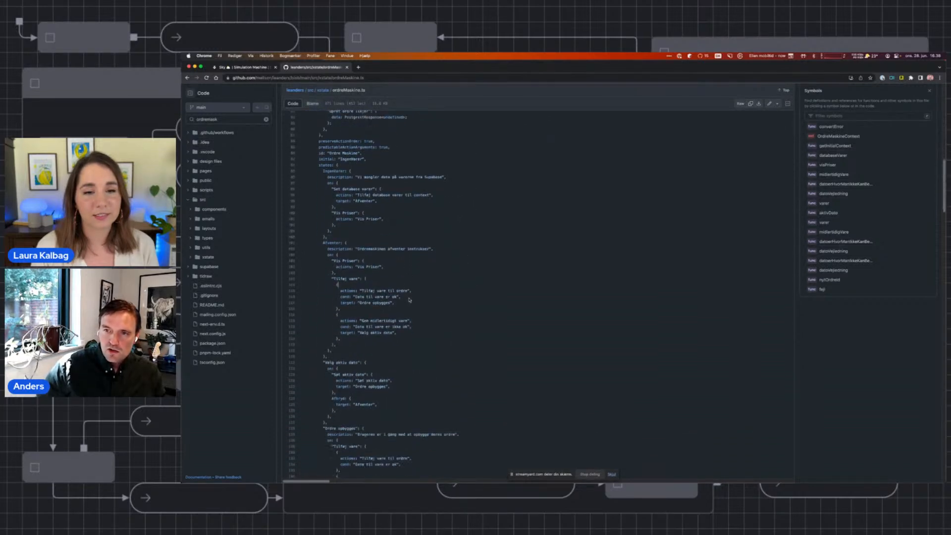
{"action": "scroll", "coordinate": [399, 285], "scroll_direction": "down", "scroll_amount": 4}
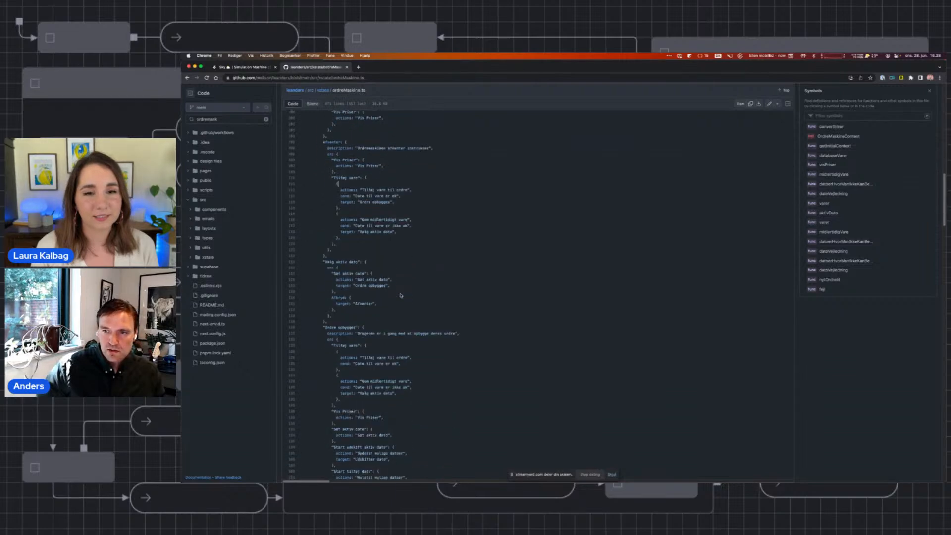
{"action": "scroll", "coordinate": [401, 295], "scroll_direction": "up", "scroll_amount": 20}
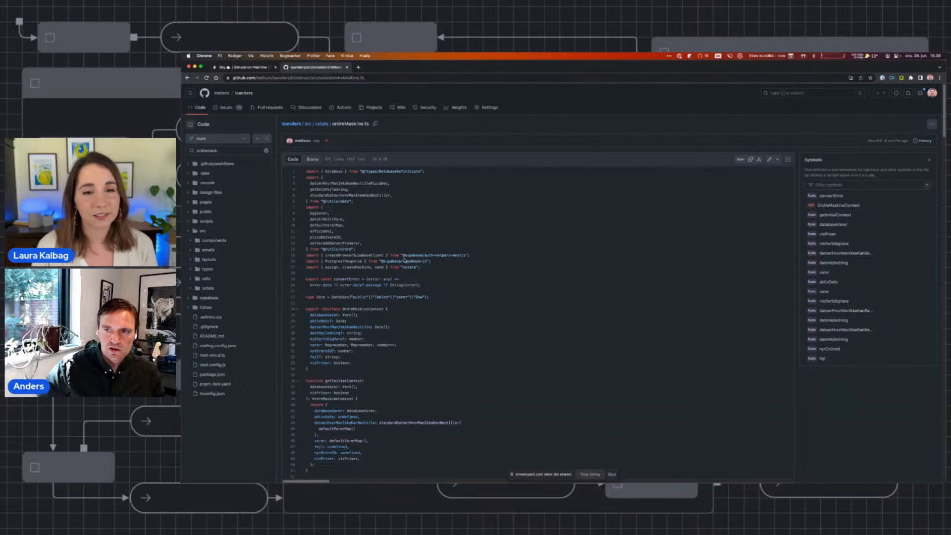
- Open ordreMaskine.ts in Stately Studio by changing the domain of its GitHub address to github.stately.ai, and return to the Sky project
{"action": "double_click", "coordinate": [250, 78]}
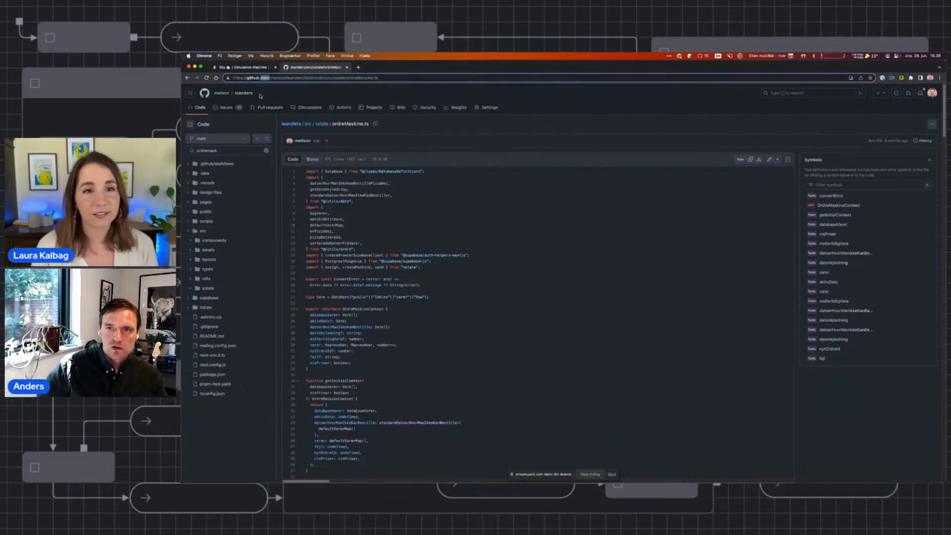
{"action": "left_click", "coordinate": [367, 243]}
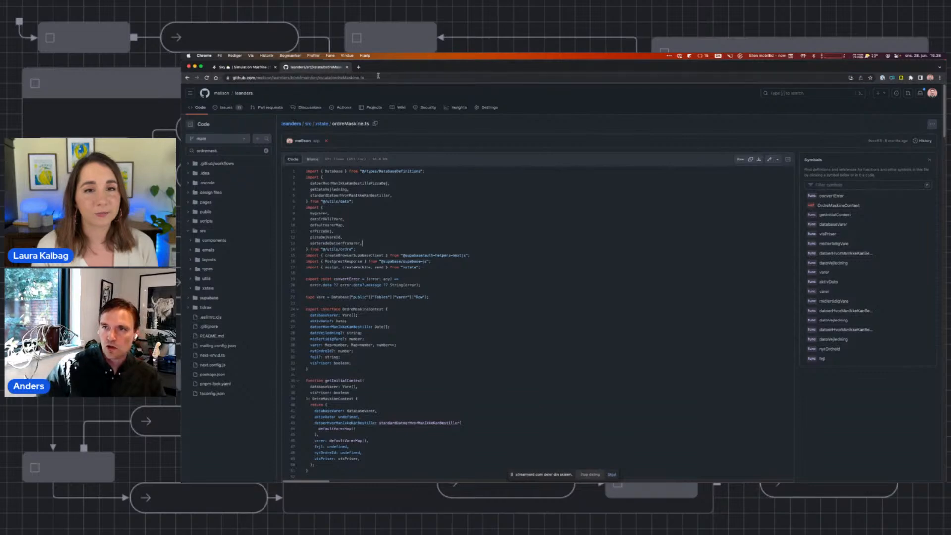
{"action": "double_click", "coordinate": [253, 78]}
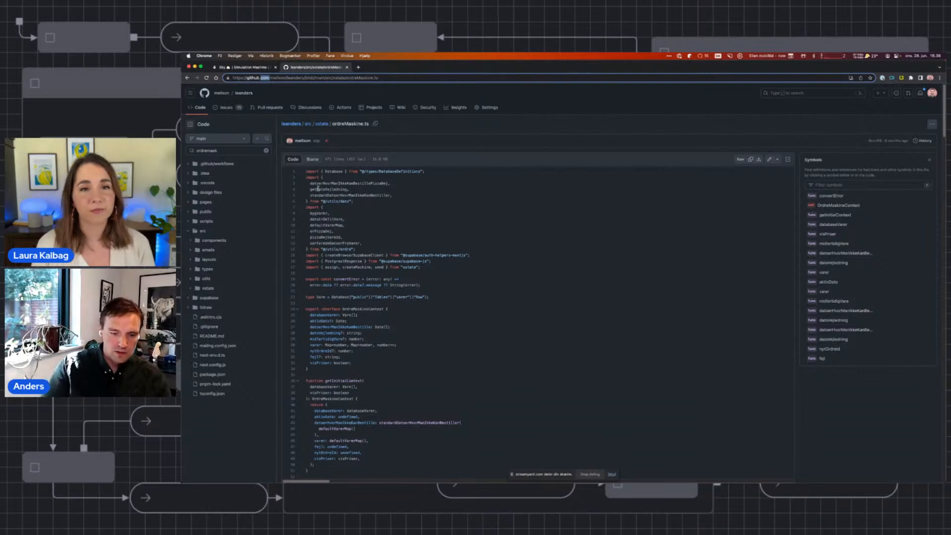
{"action": "type", "text": "stately.ai"}
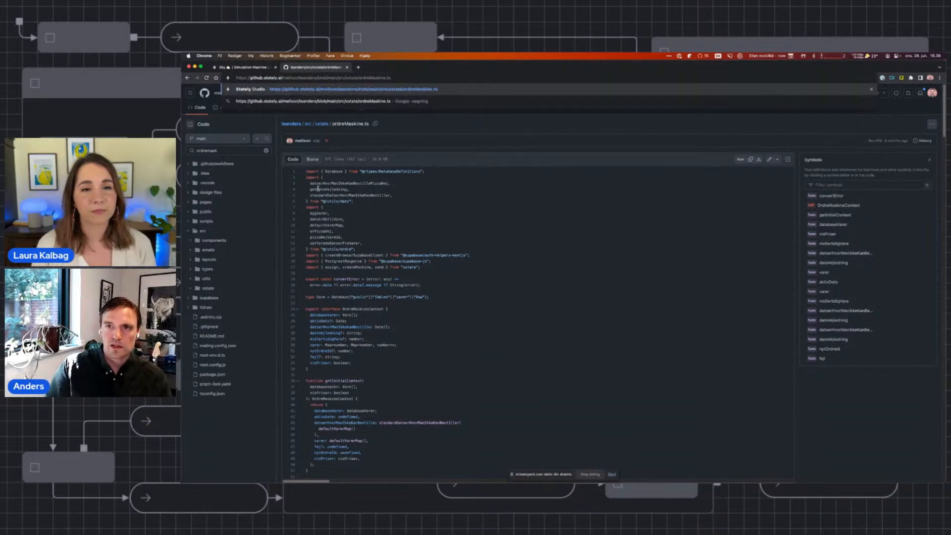
{"action": "key", "text": "Return"}
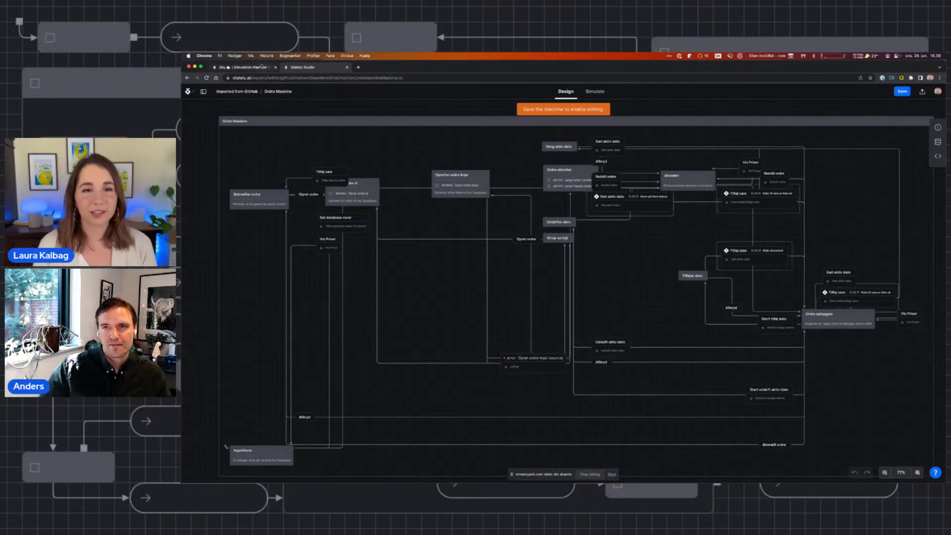
{"action": "left_click", "coordinate": [261, 67]}
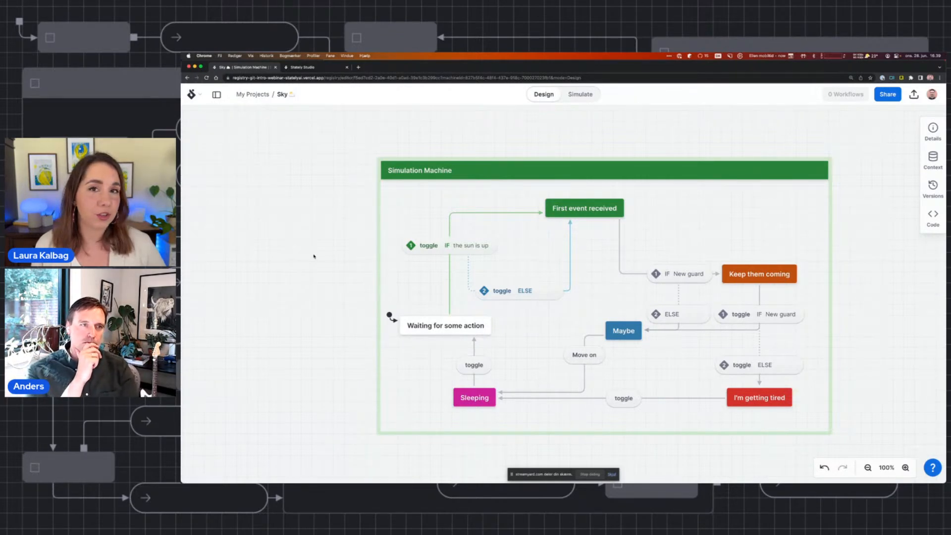
- Leave the Sky project for the My Projects overview
{"action": "left_click", "coordinate": [263, 95]}
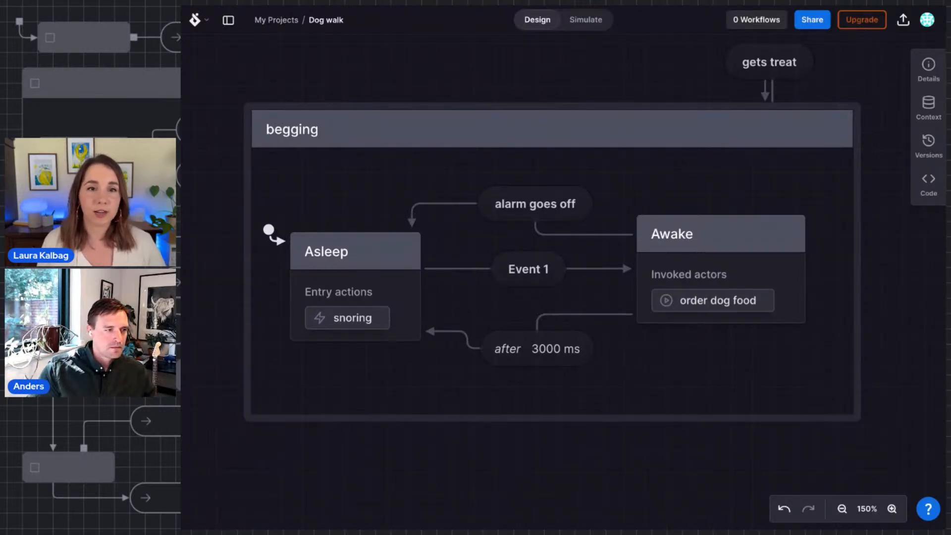
{"action": "left_click", "coordinate": [207, 22]}
{"action": "left_click", "coordinate": [223, 50]}
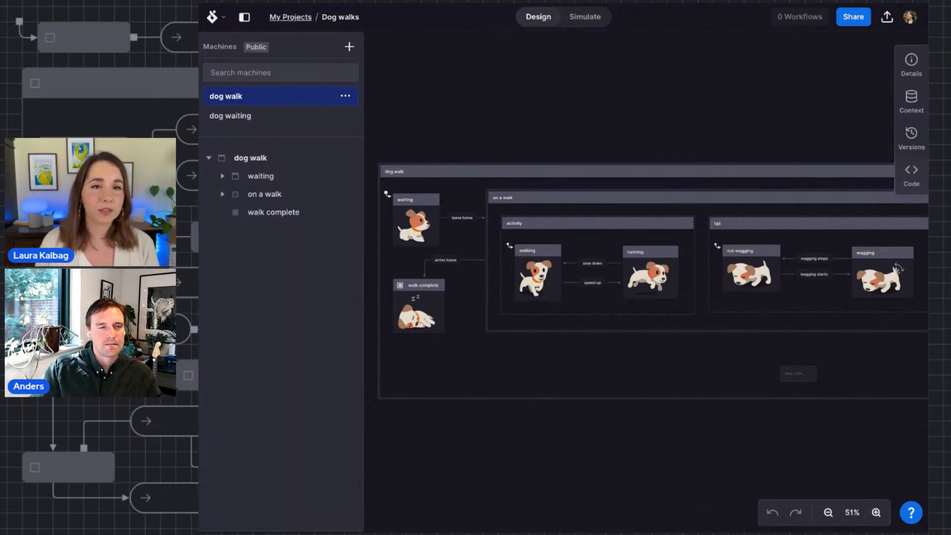
- Go from the Dog walks project to the Intro Webinar team and review its members and projects
{"action": "left_click", "coordinate": [290, 17]}
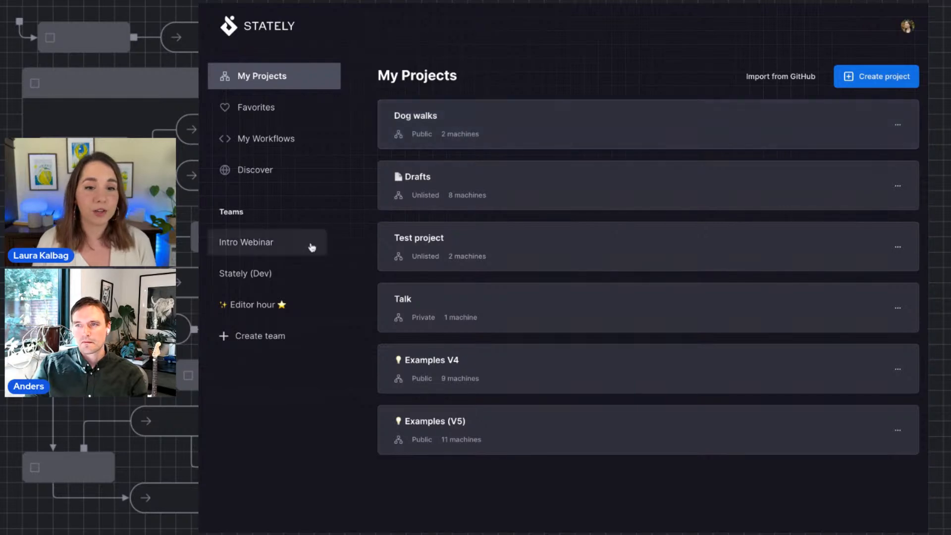
{"action": "left_click", "coordinate": [251, 240]}
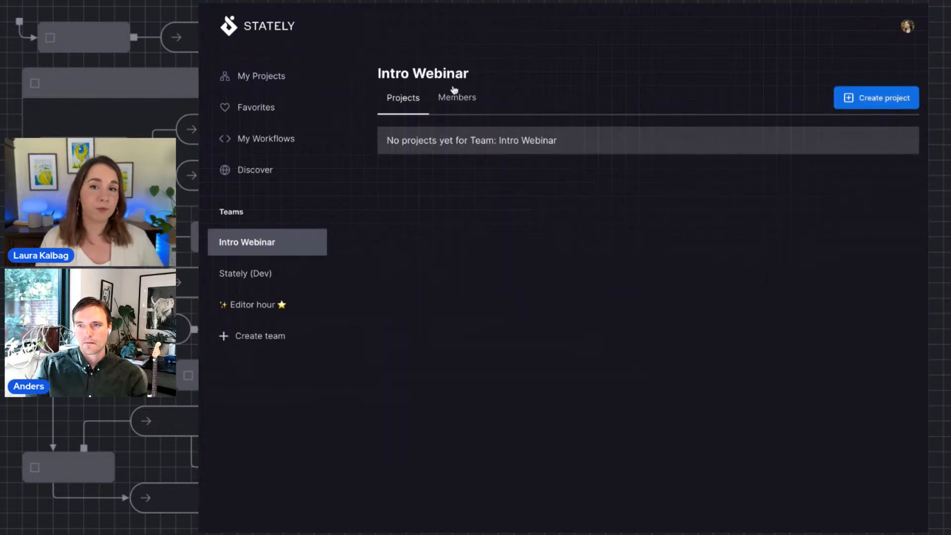
{"action": "left_click", "coordinate": [464, 106]}
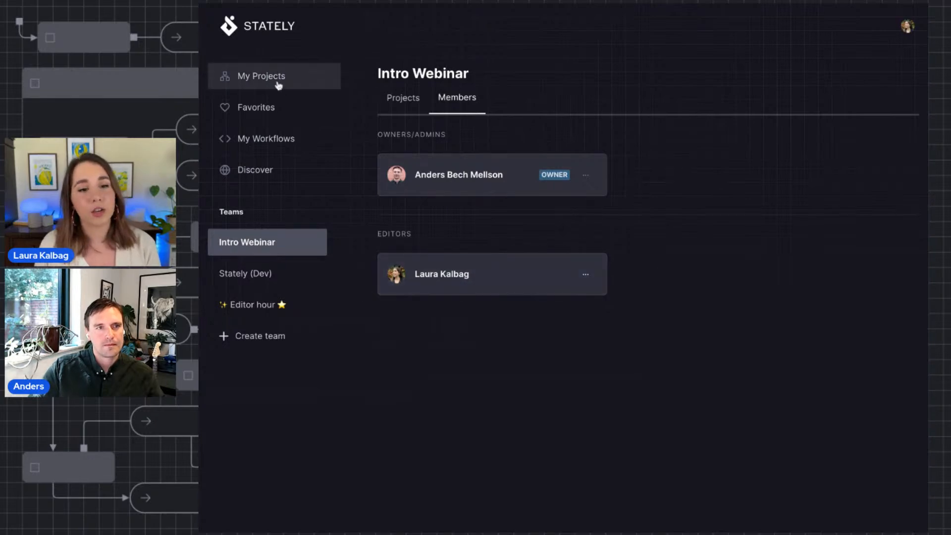
{"action": "left_click", "coordinate": [408, 102]}
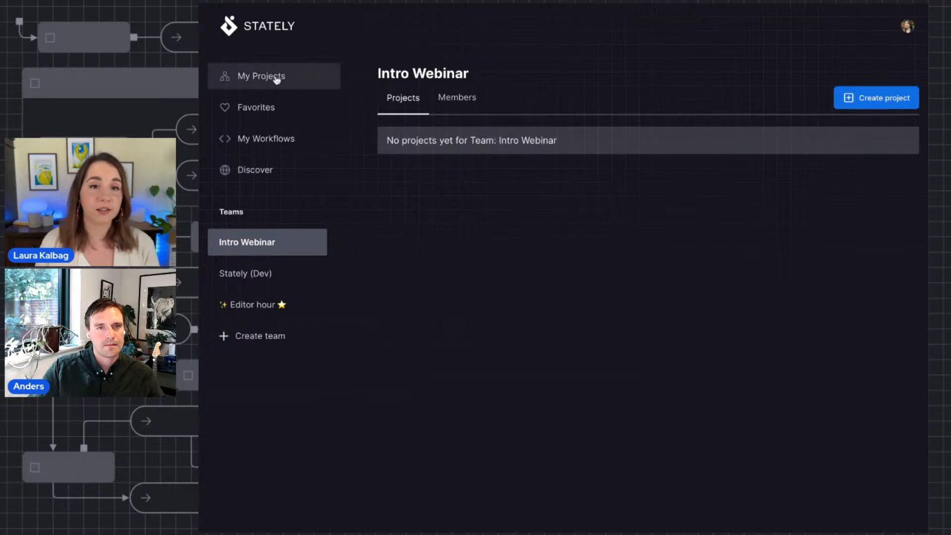
- Review the visibility choices in the Dog walks project's sharing options and move the project to the Intro Webinar team
{"action": "left_click", "coordinate": [257, 80]}
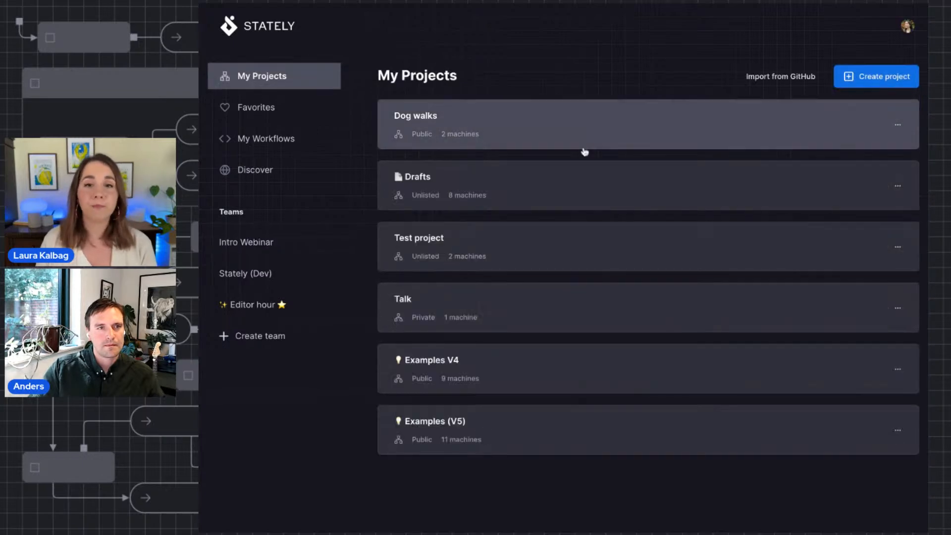
{"action": "left_click", "coordinate": [898, 127]}
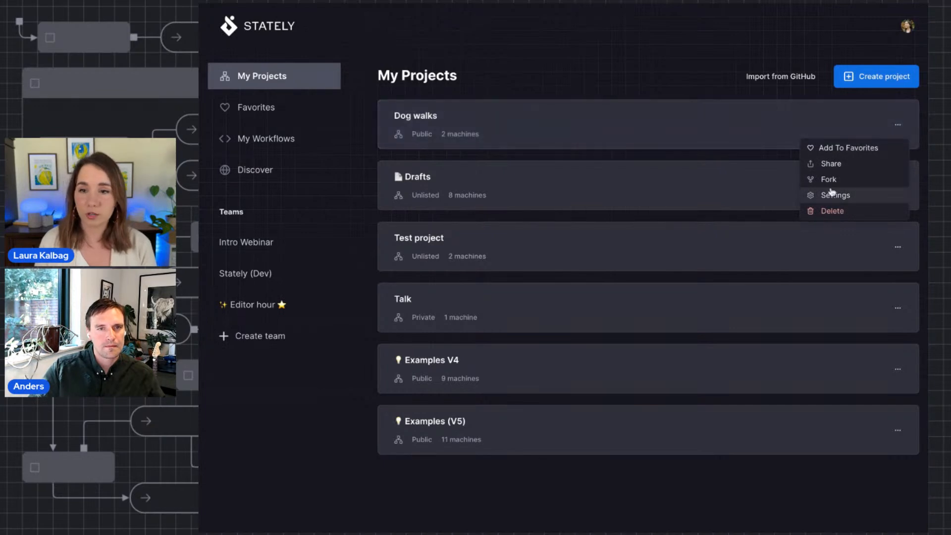
{"action": "left_click", "coordinate": [584, 129]}
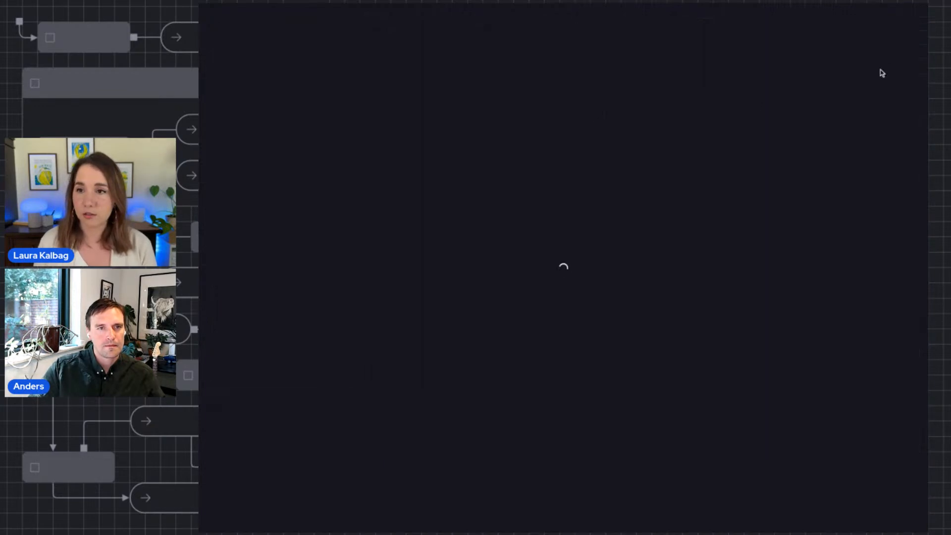
{"action": "left_click", "coordinate": [853, 17]}
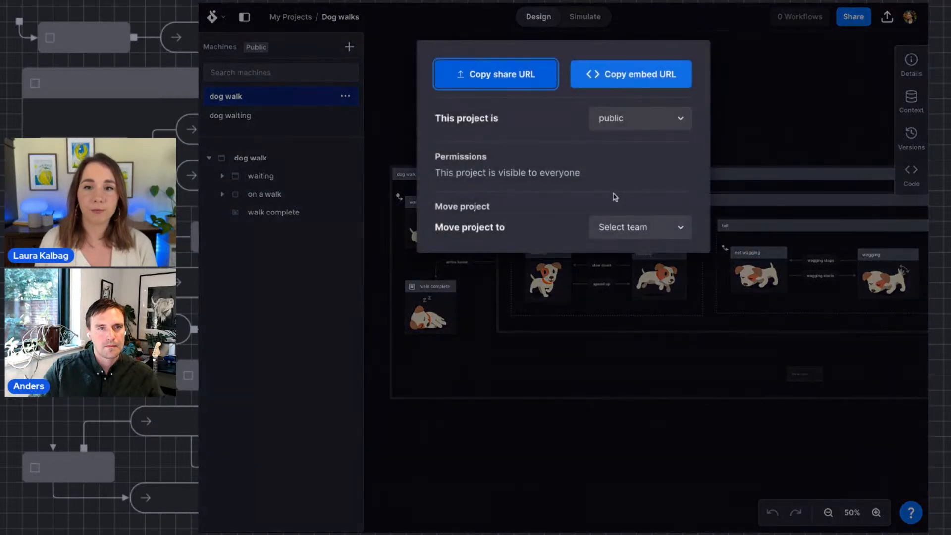
{"action": "left_click", "coordinate": [853, 17]}
{"action": "left_click", "coordinate": [856, 17]}
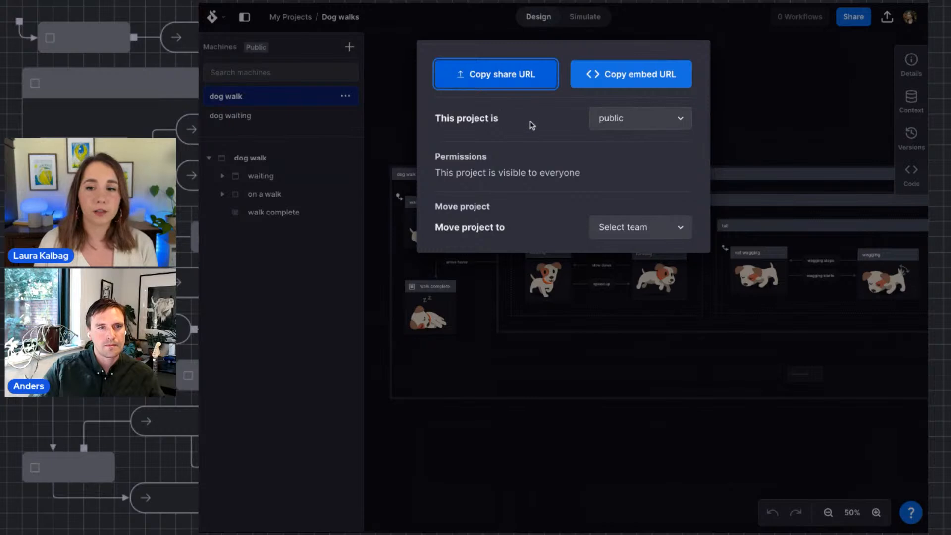
{"action": "left_click", "coordinate": [640, 120]}
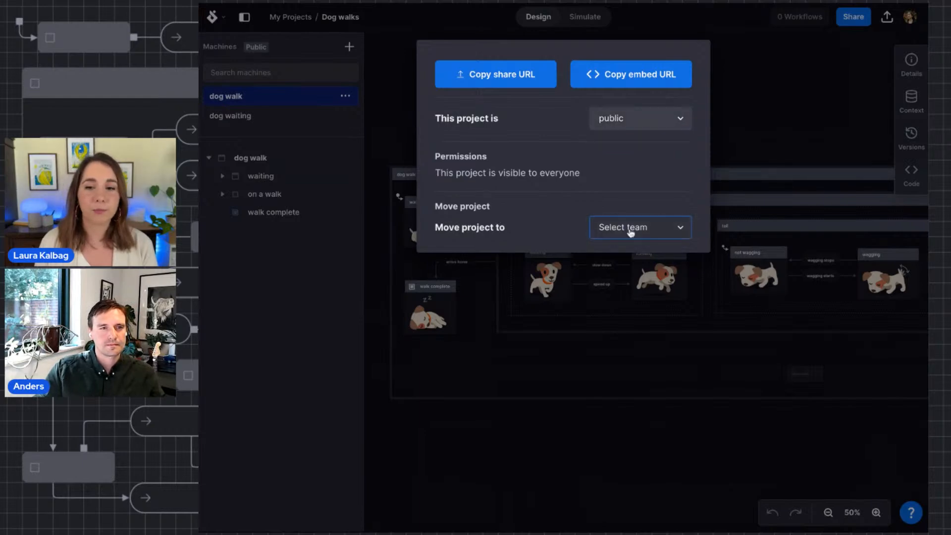
{"action": "left_click", "coordinate": [789, 233]}
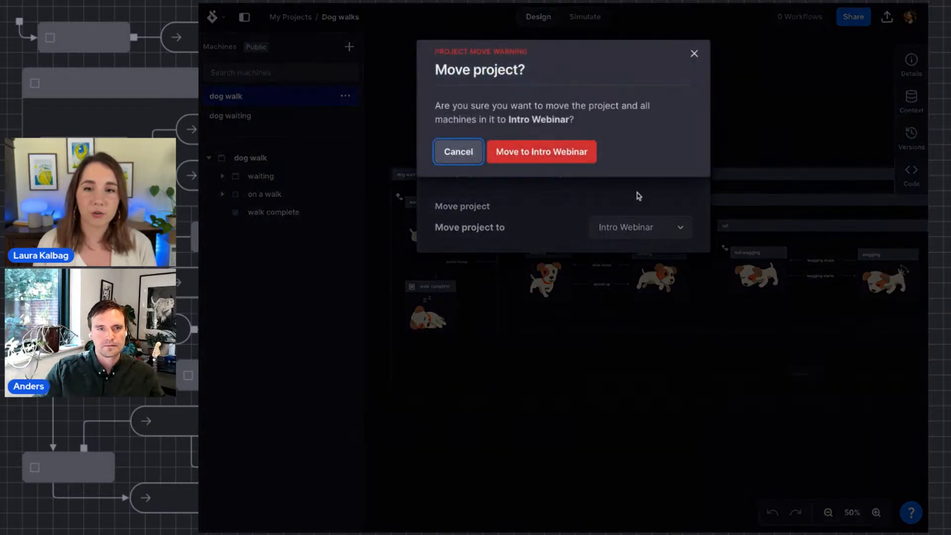
{"action": "left_click", "coordinate": [558, 153]}
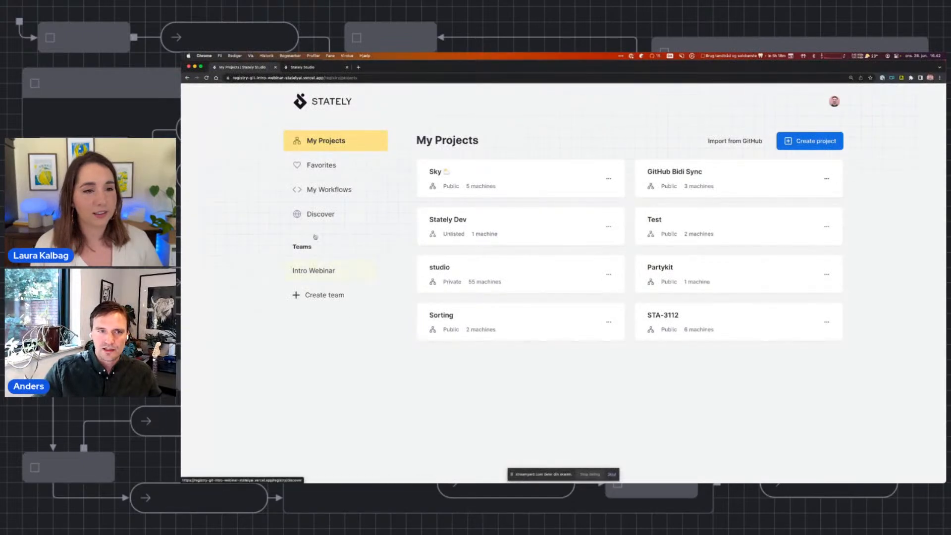
- Open the shared Dog walks project from the Intro Webinar team
{"action": "left_click", "coordinate": [324, 270]}
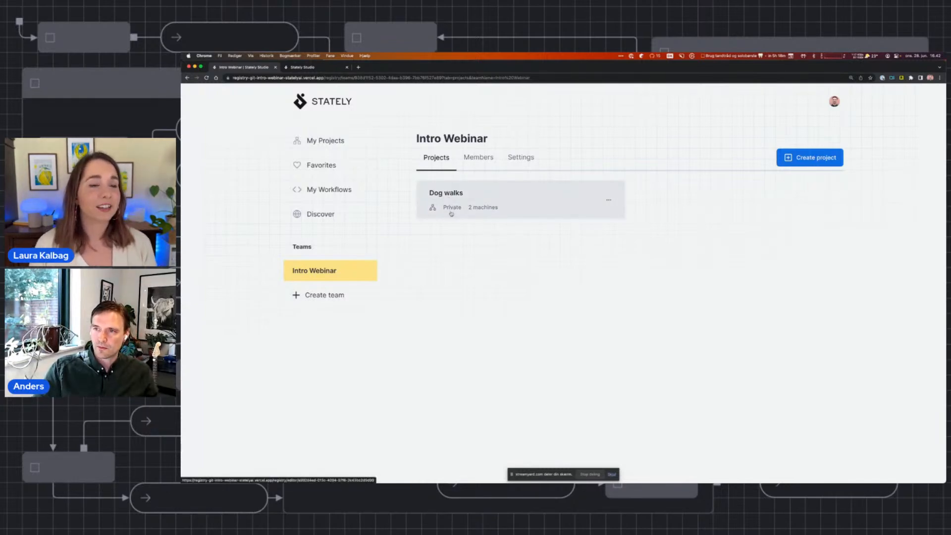
{"action": "left_click", "coordinate": [542, 204]}
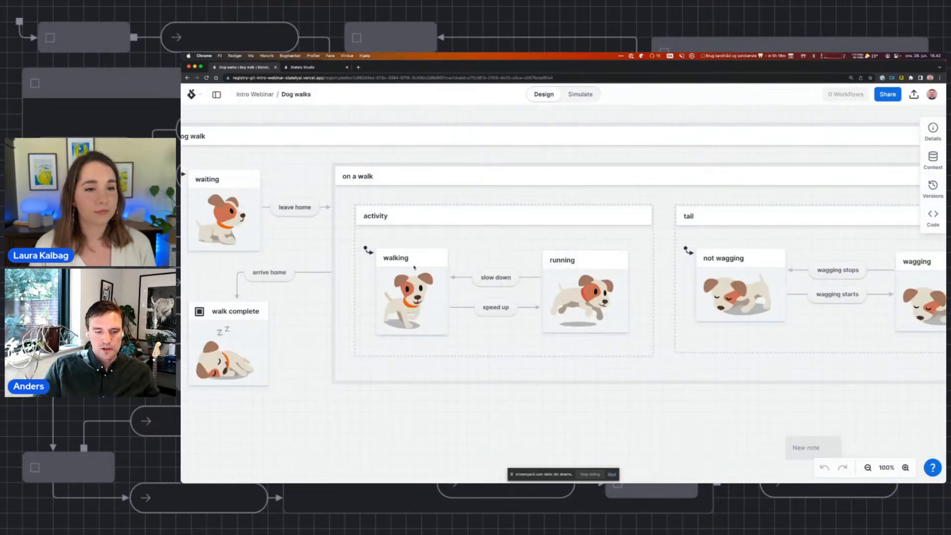
{"action": "left_click_drag", "start_coordinate": [405, 419], "coordinate": [470, 436]}
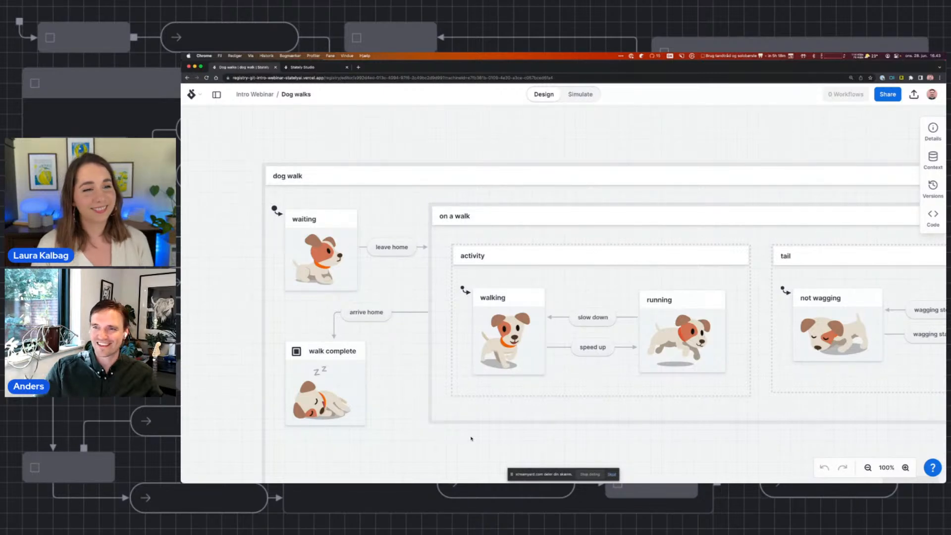
{"action": "left_click", "coordinate": [347, 219]}
{"action": "right_click", "coordinate": [346, 219]}
{"action": "key", "text": "Escape"}
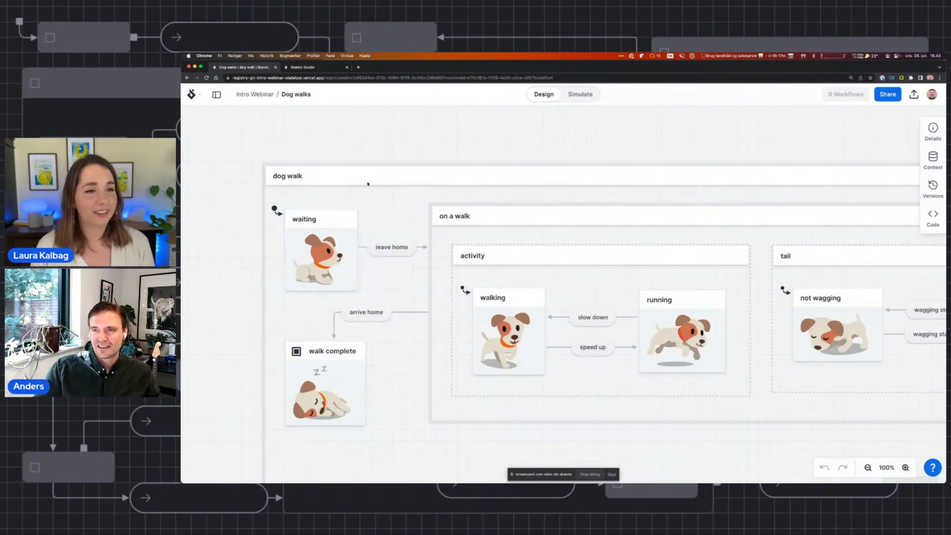
- Color the root dog walk state Blue and deselect it
{"action": "left_click", "coordinate": [369, 173]}
{"action": "left_click", "coordinate": [714, 135]}
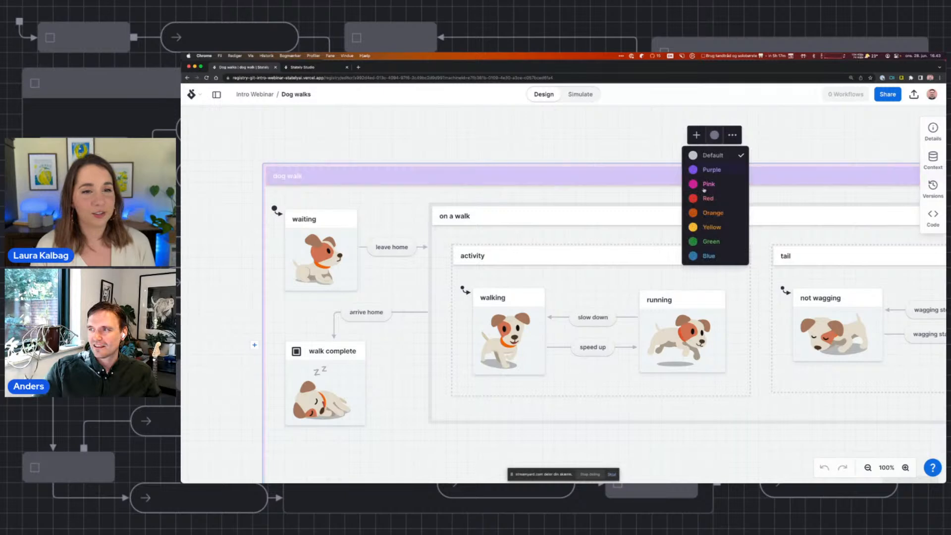
{"action": "left_click", "coordinate": [709, 255]}
{"action": "left_click", "coordinate": [600, 132]}
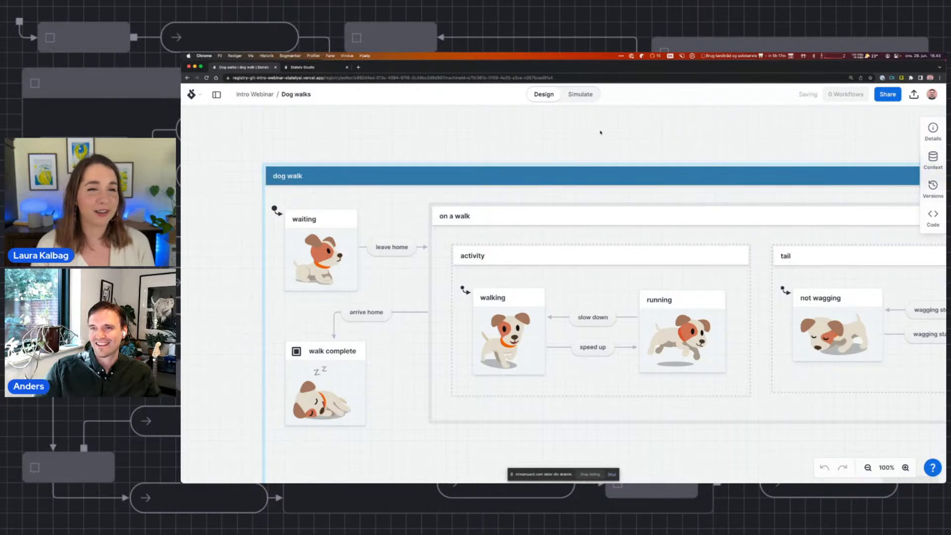
- Examine the whole dog walk machine, from the waiting state to the activity and tail regions
{"action": "scroll", "coordinate": [602, 207], "scroll_direction": "down", "scroll_amount": 2}
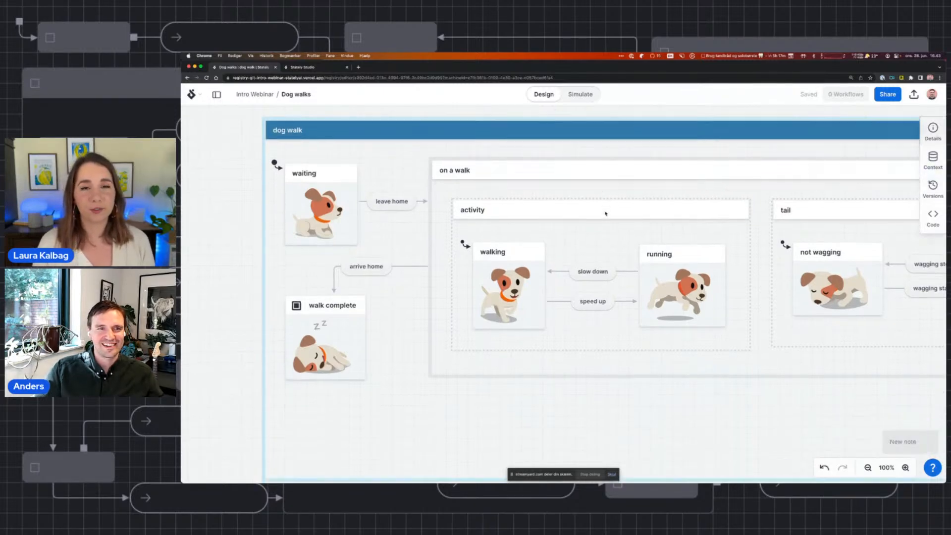
{"action": "scroll", "coordinate": [604, 211], "scroll_direction": "right", "scroll_amount": 2}
{"action": "scroll", "coordinate": [605, 214], "scroll_direction": "down", "scroll_amount": 10}
{"action": "scroll", "coordinate": [605, 213], "scroll_direction": "up", "scroll_amount": 10}
{"action": "scroll", "coordinate": [605, 214], "scroll_direction": "down", "scroll_amount": 3}
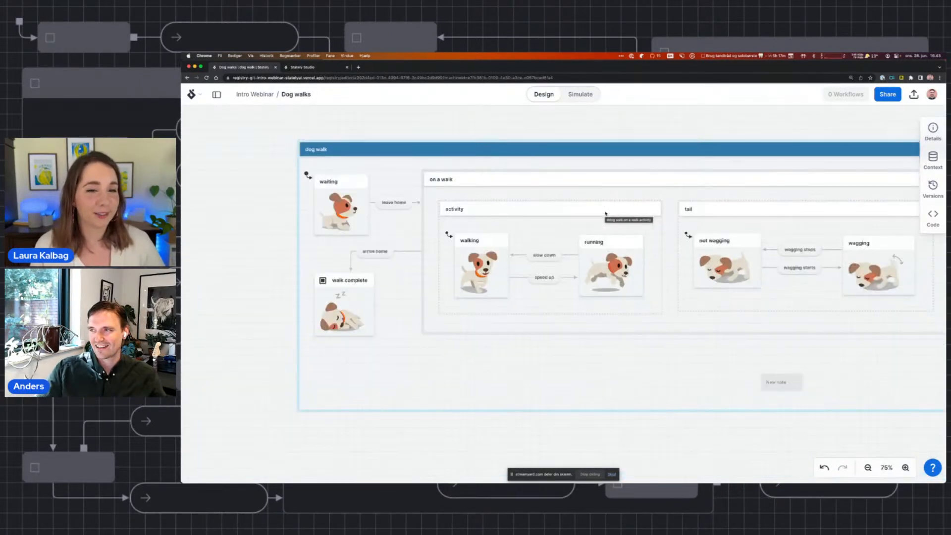
{"action": "scroll", "coordinate": [664, 163], "scroll_direction": "right", "scroll_amount": 3}
{"action": "scroll", "coordinate": [664, 163], "scroll_direction": "up", "scroll_amount": 1}
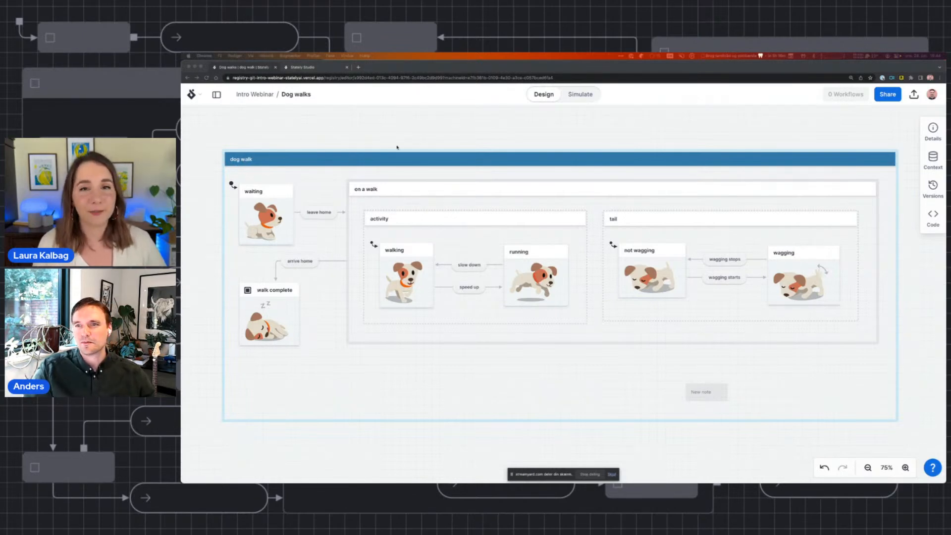
{"action": "left_click", "coordinate": [476, 129]}
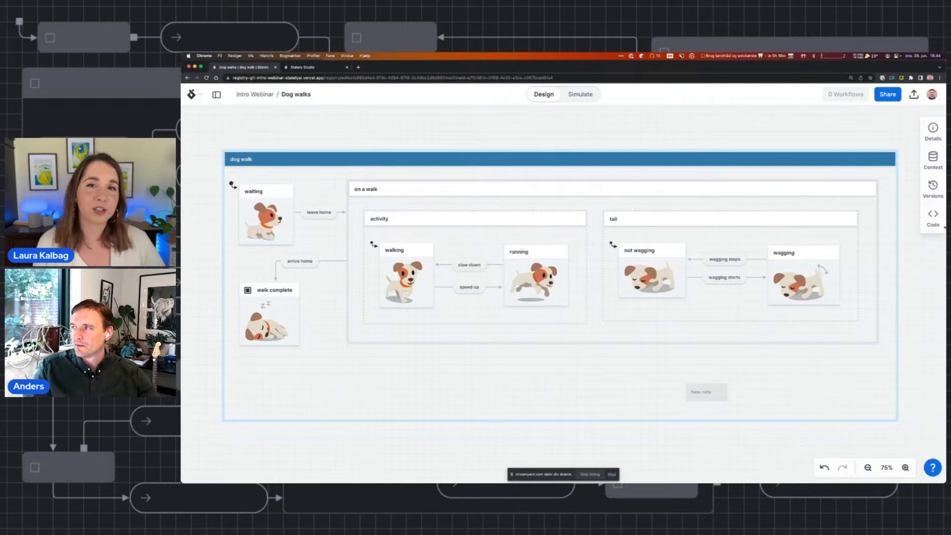
- Show the dog walk machine's code as JSON, JavaScript and TypeScript, copy the TypeScript version and close the code view
{"action": "left_click", "coordinate": [938, 225]}
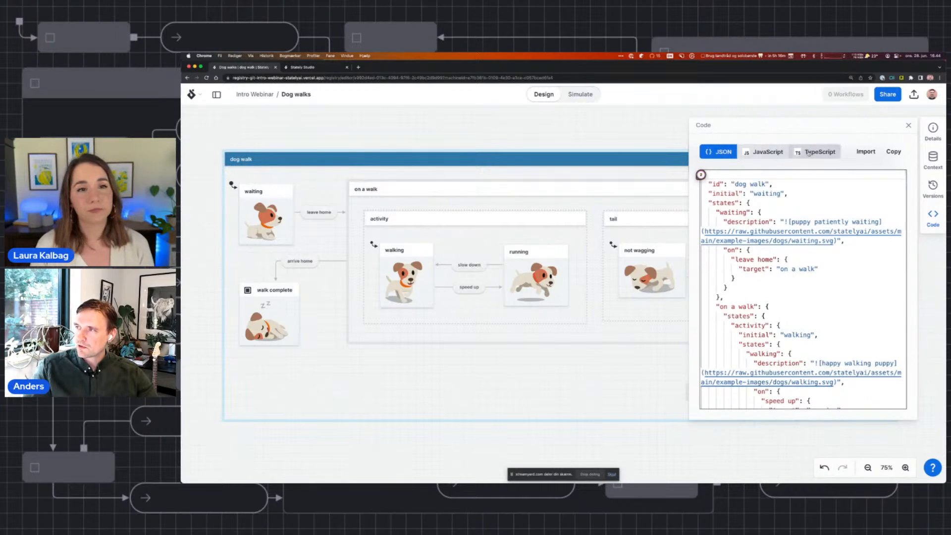
{"action": "left_click", "coordinate": [763, 152]}
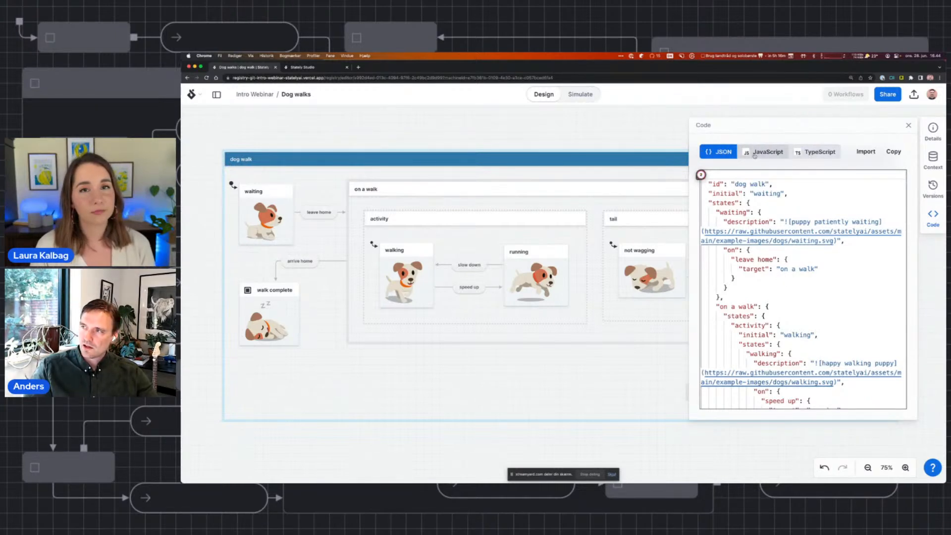
{"action": "left_click", "coordinate": [806, 155]}
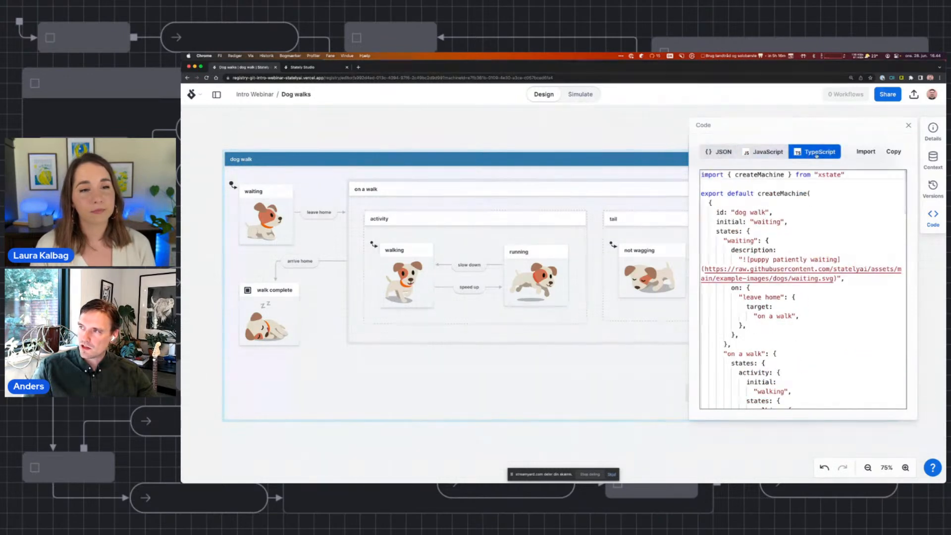
{"action": "scroll", "coordinate": [783, 188], "scroll_direction": "down", "scroll_amount": 10}
{"action": "scroll", "coordinate": [774, 214], "scroll_direction": "up", "scroll_amount": 10}
{"action": "left_click", "coordinate": [893, 151]}
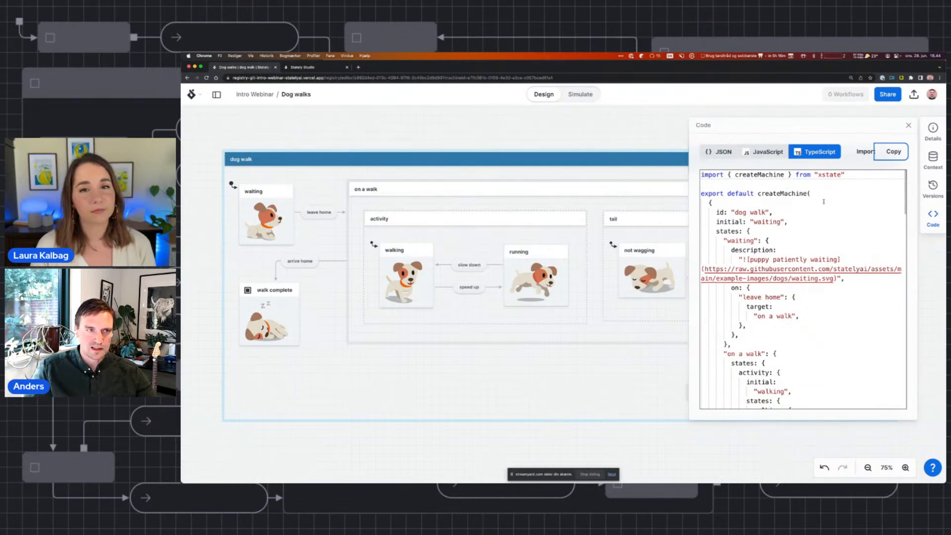
{"action": "left_click", "coordinate": [908, 125]}
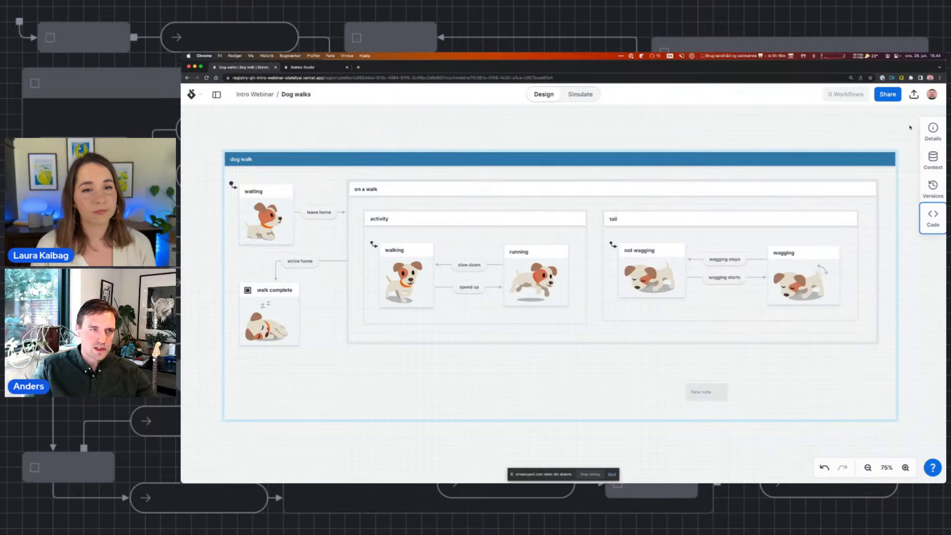